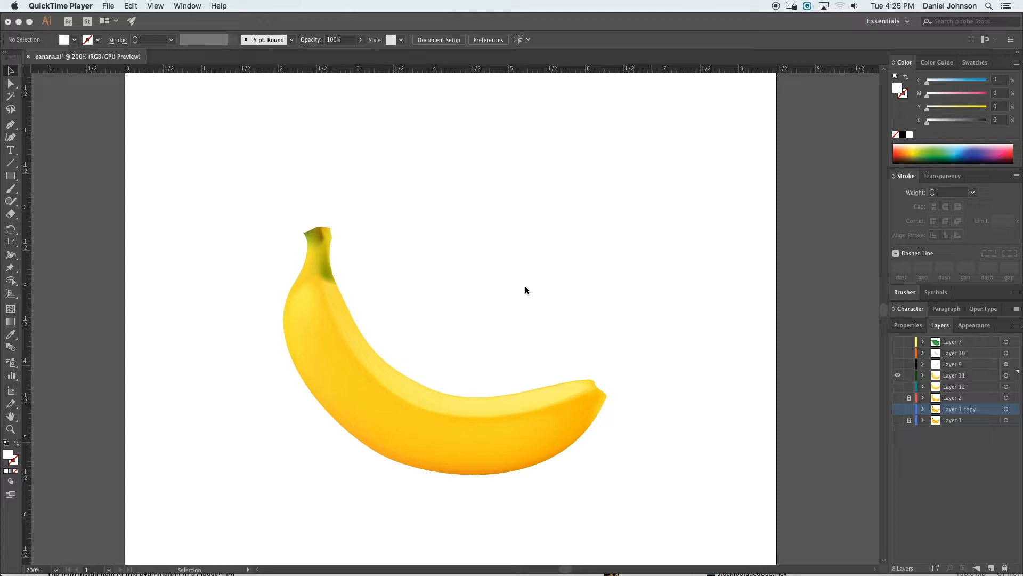
key(XF86AudioLowerVolume)
key(XF86AudioLowerVolume)
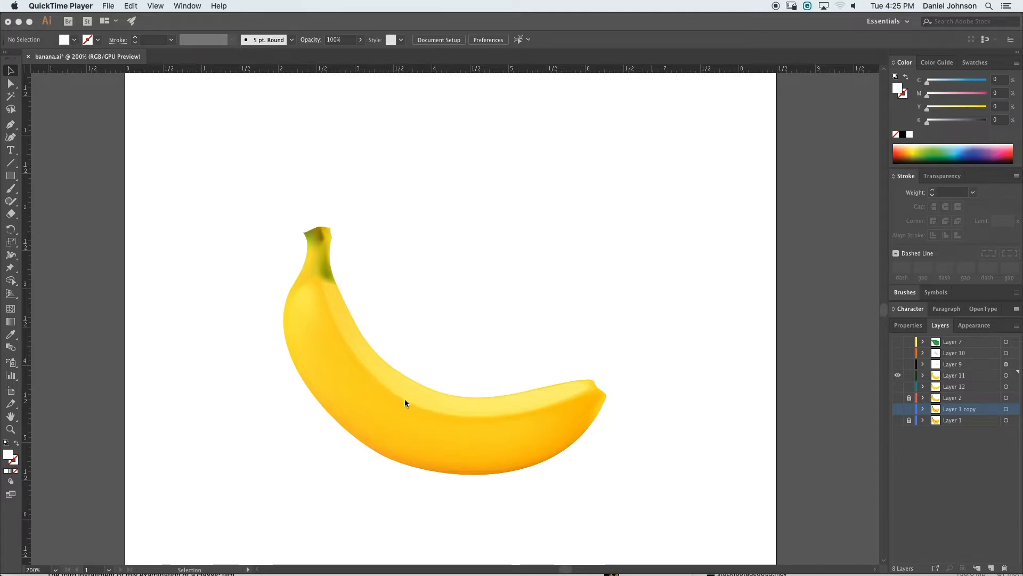
click(381, 385)
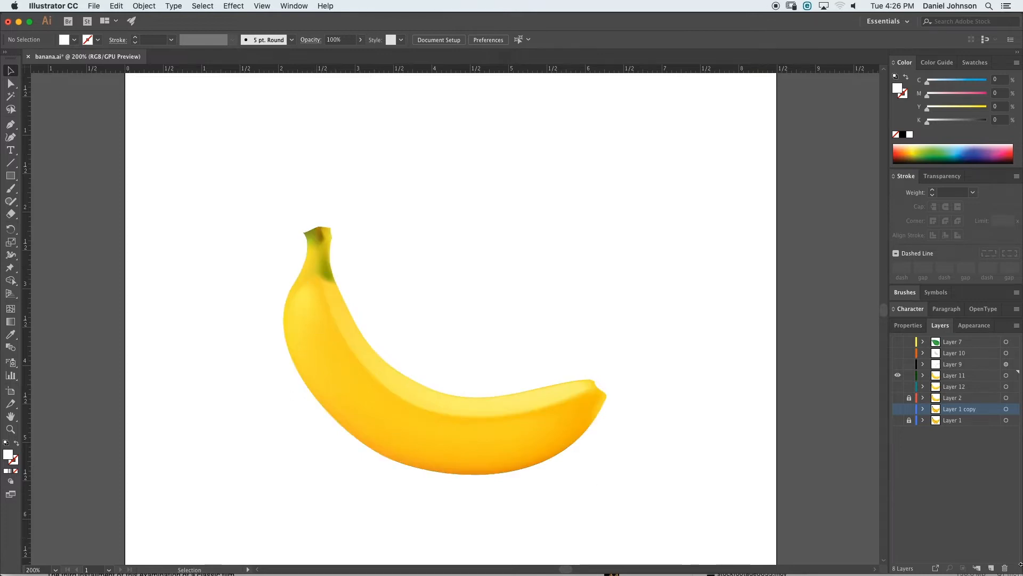
- Show Layer 1 and hide Layer 11 so both bananas appear
click(899, 420)
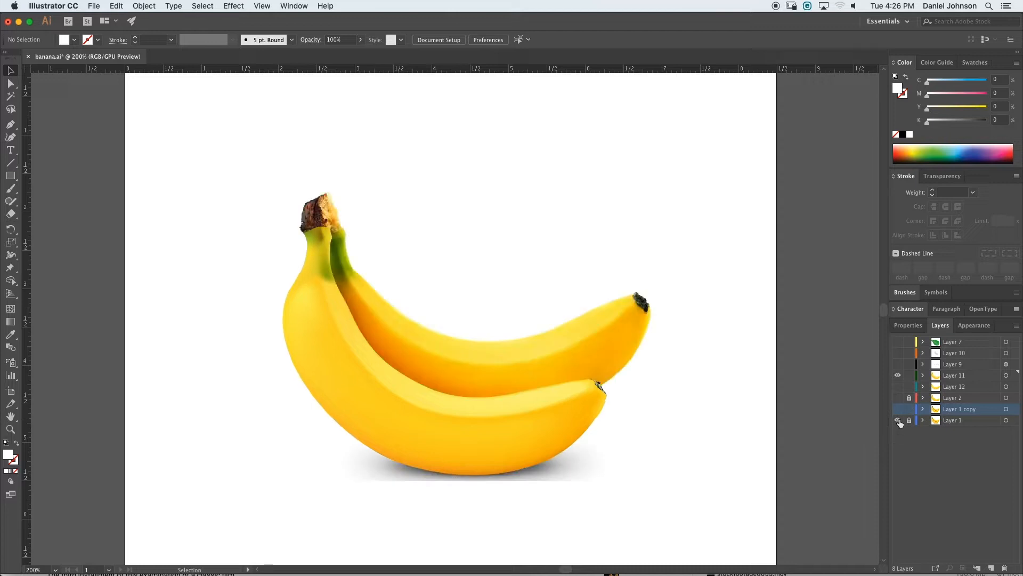
click(900, 376)
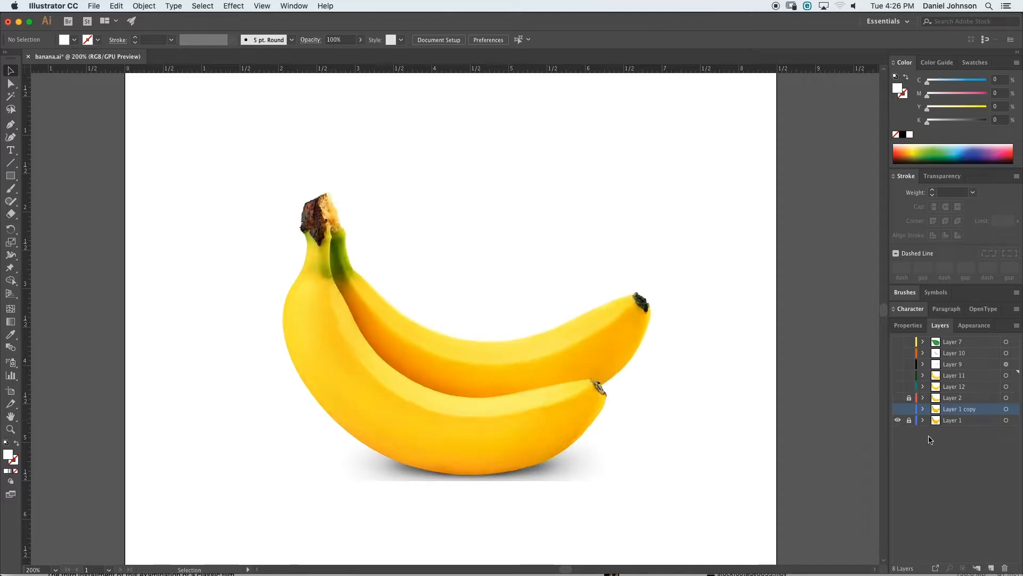
- Select Layer 1 and create a new layer above it
click(957, 422)
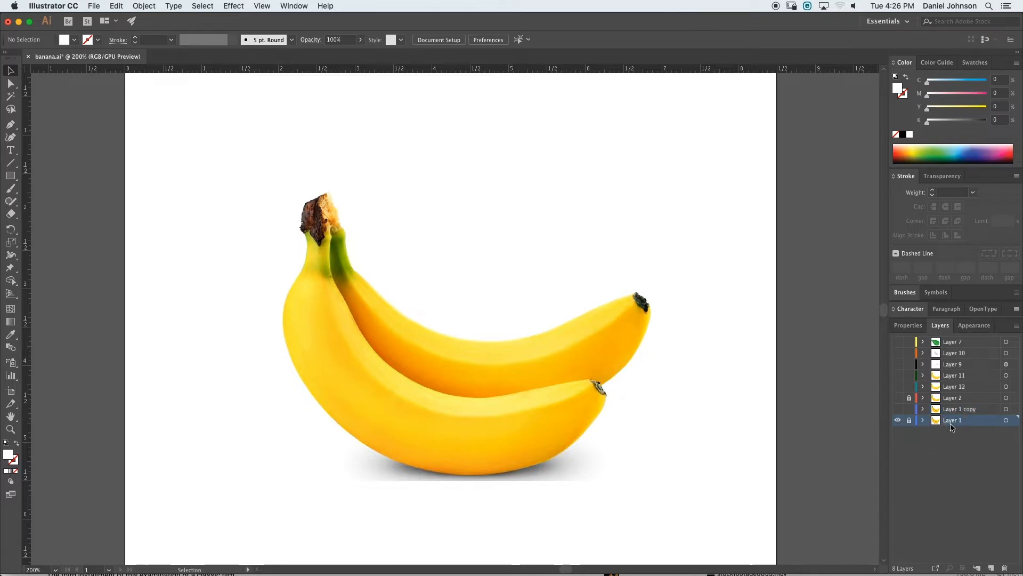
click(898, 421)
click(898, 420)
click(992, 566)
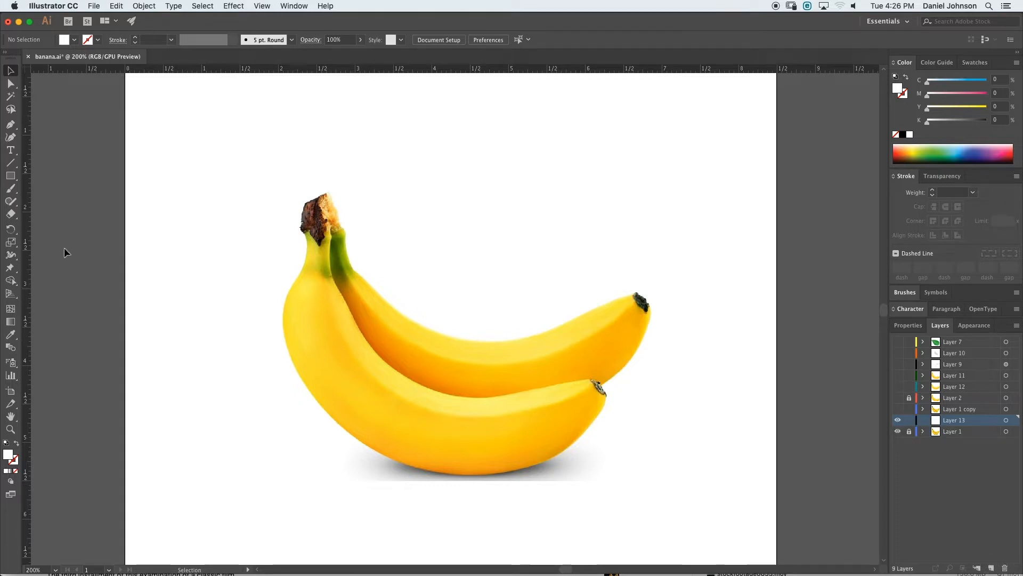
- Trace the outline of the front banana with the Pen tool as a closed curved path
click(10, 125)
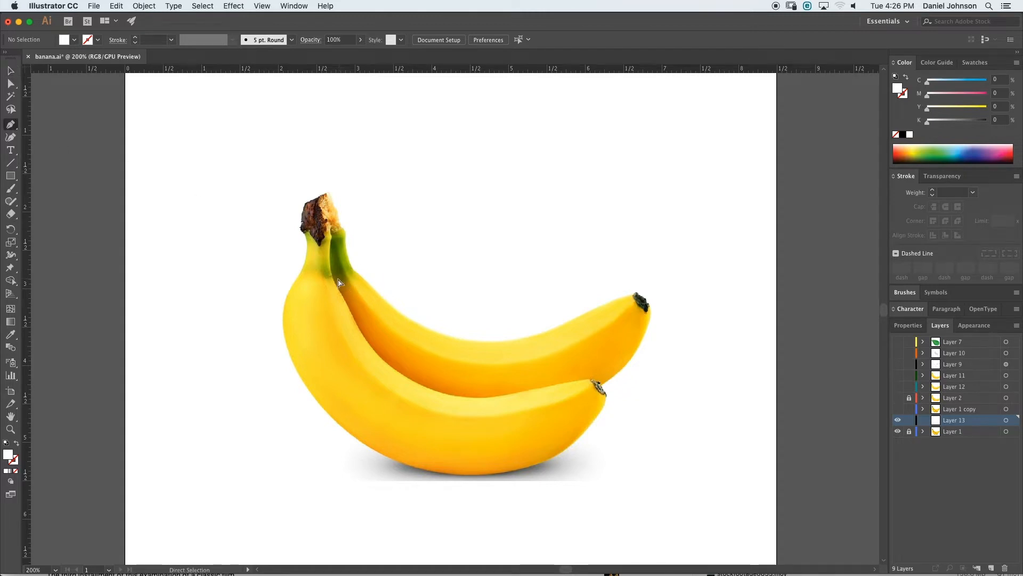
key(super+equal)
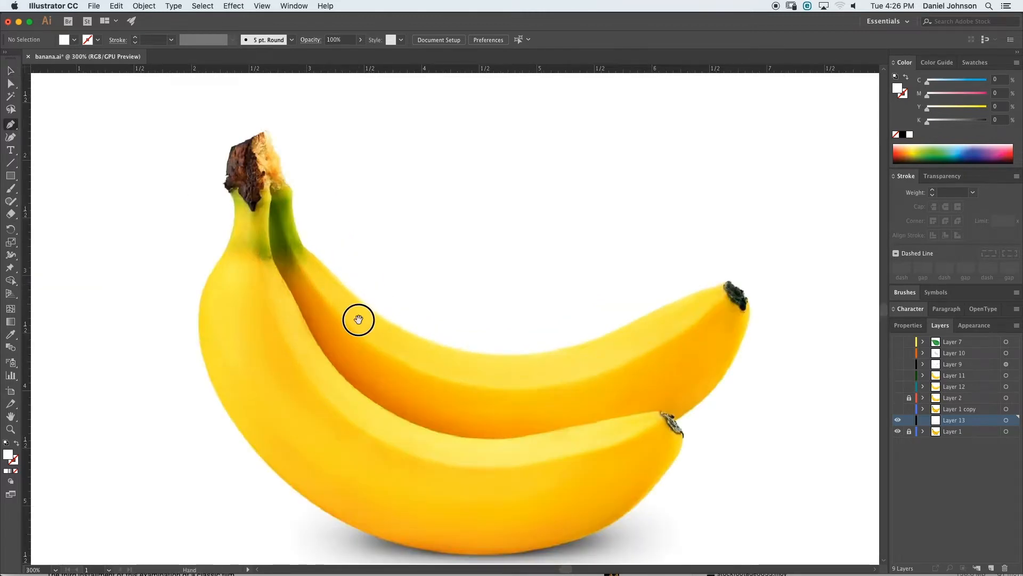
drag(356, 320, 358, 286)
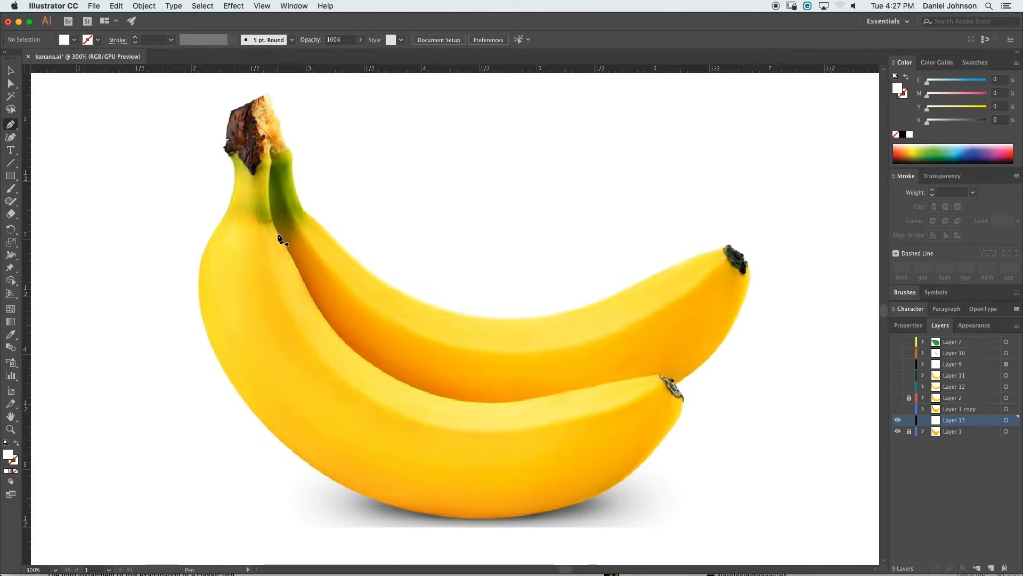
drag(273, 225, 292, 258)
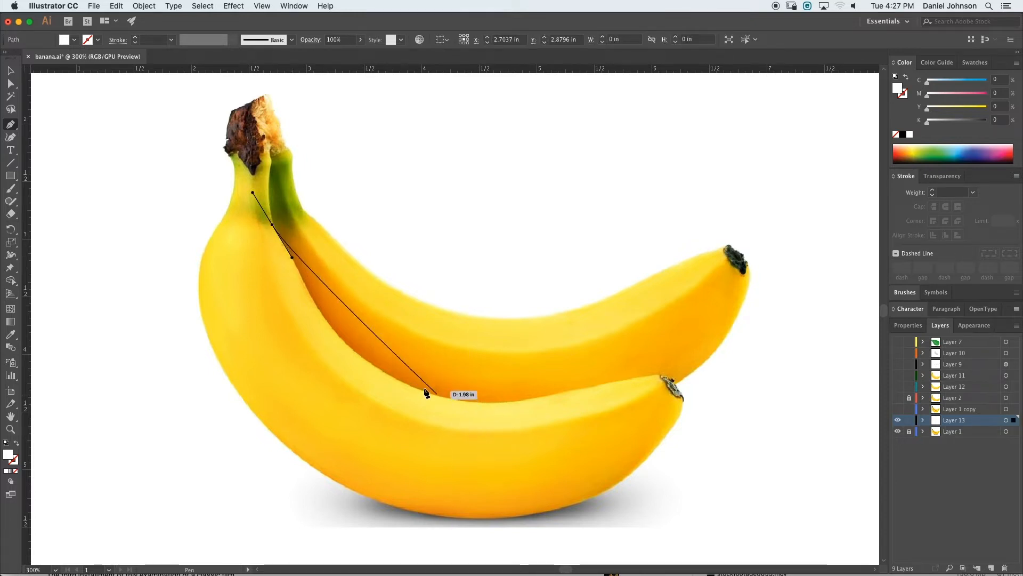
drag(443, 398, 543, 410)
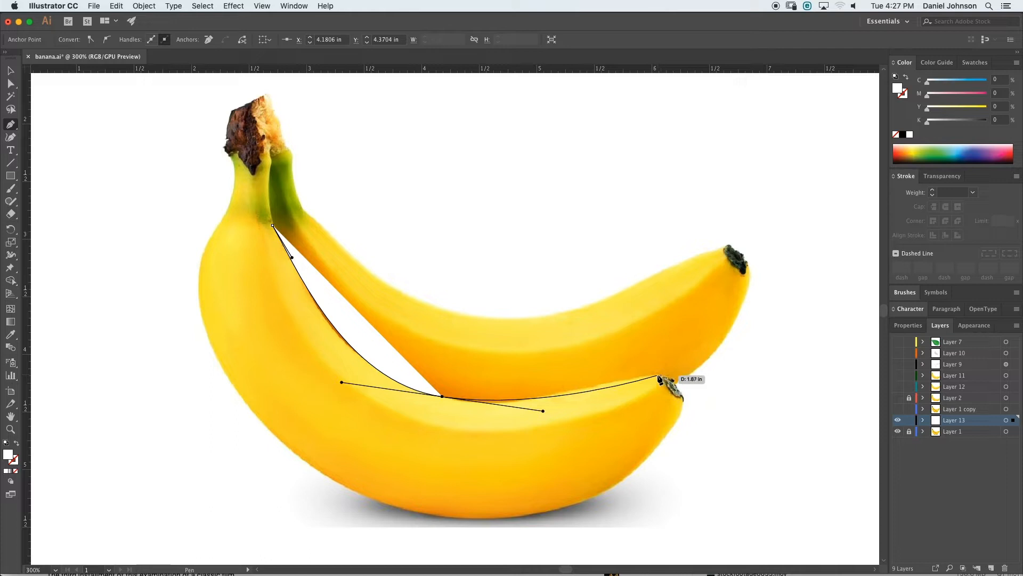
drag(663, 379, 682, 411)
click(682, 402)
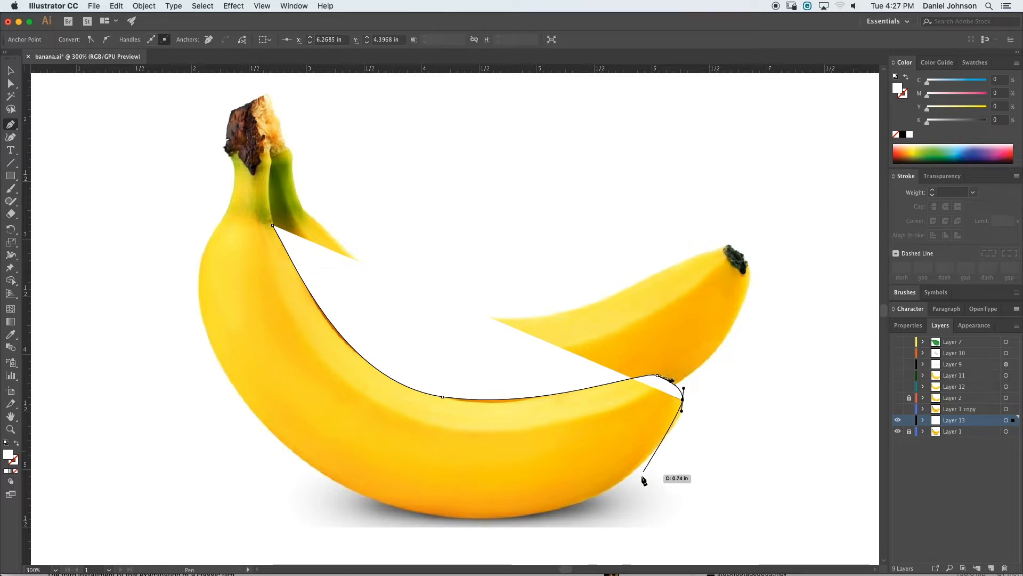
drag(631, 474, 608, 489)
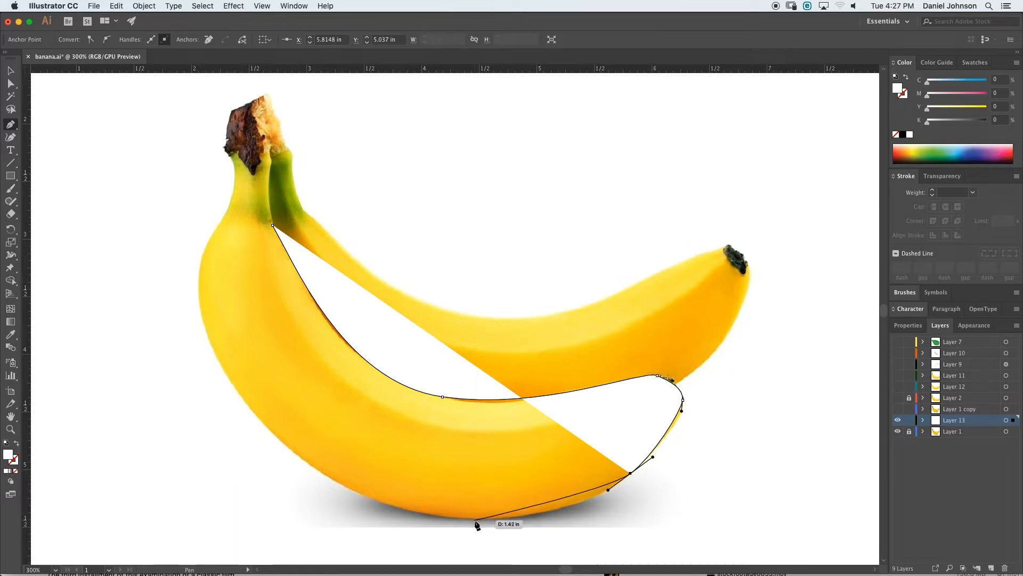
drag(476, 521, 414, 516)
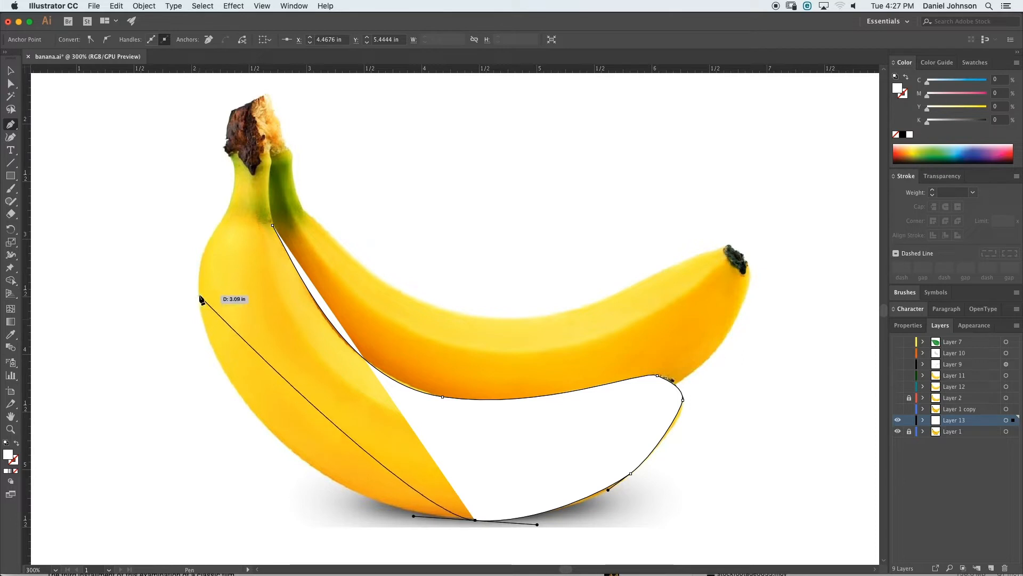
drag(198, 296, 172, 132)
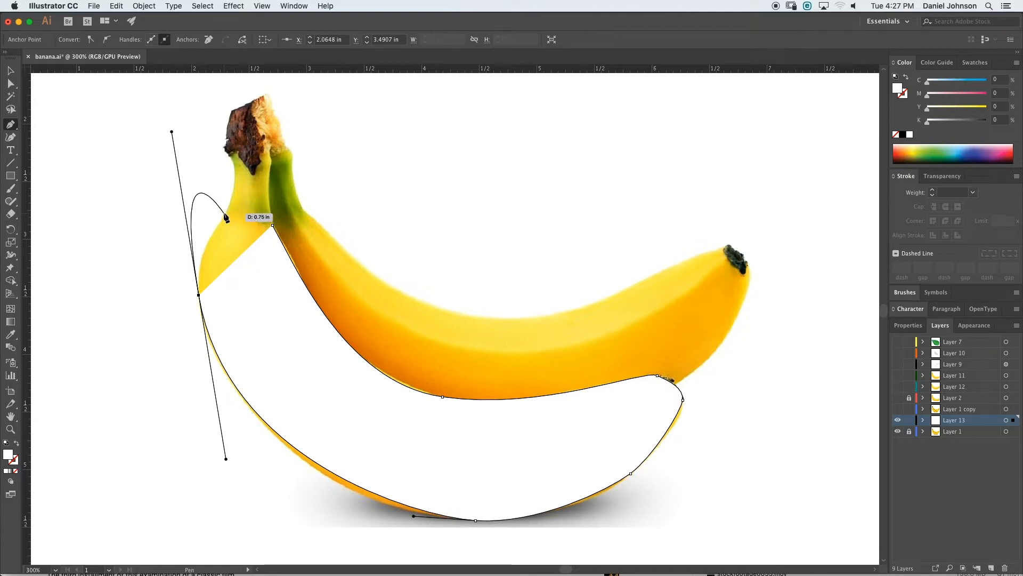
drag(224, 213, 272, 172)
drag(273, 225, 275, 230)
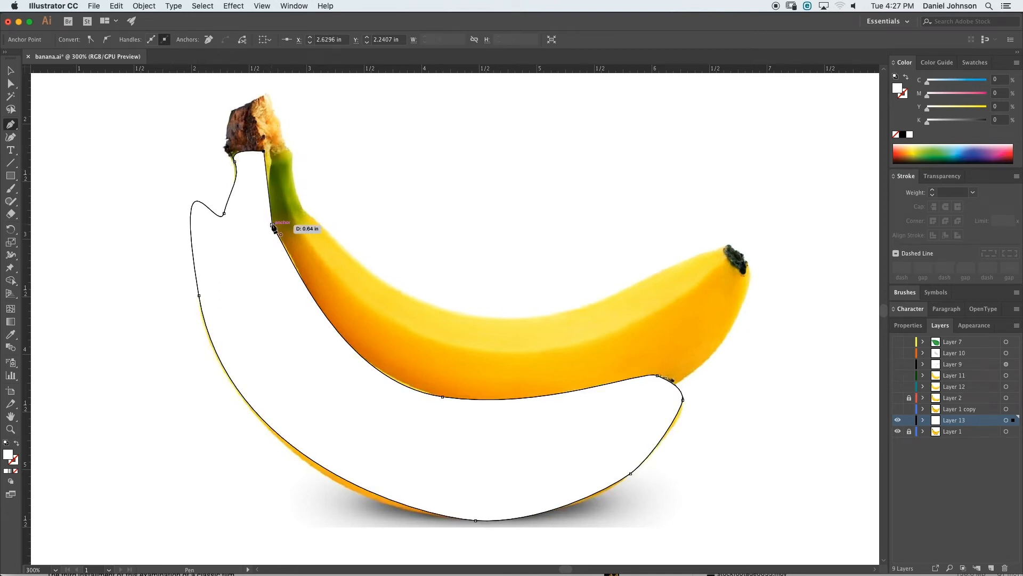
click(272, 225)
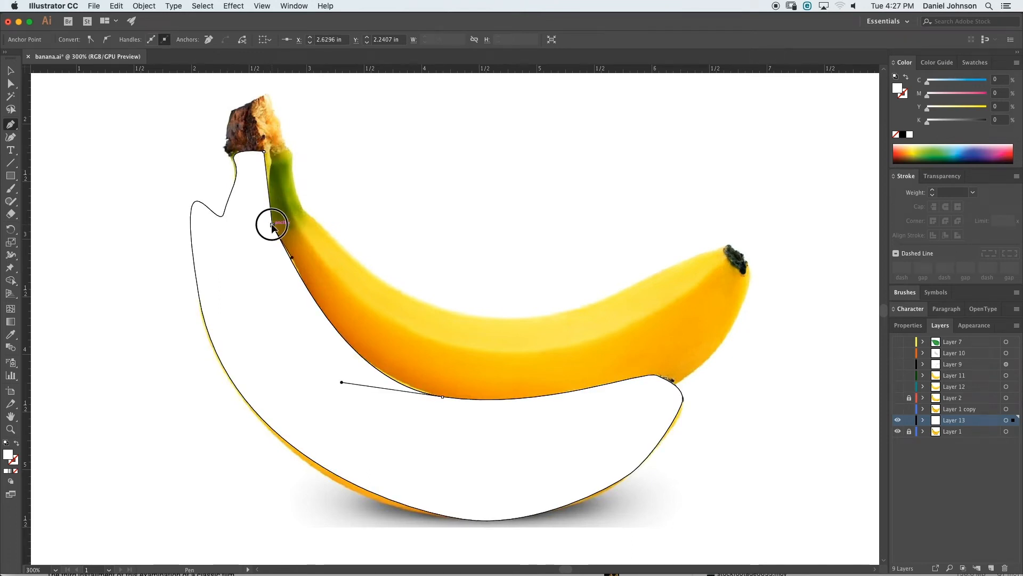
drag(272, 225, 278, 247)
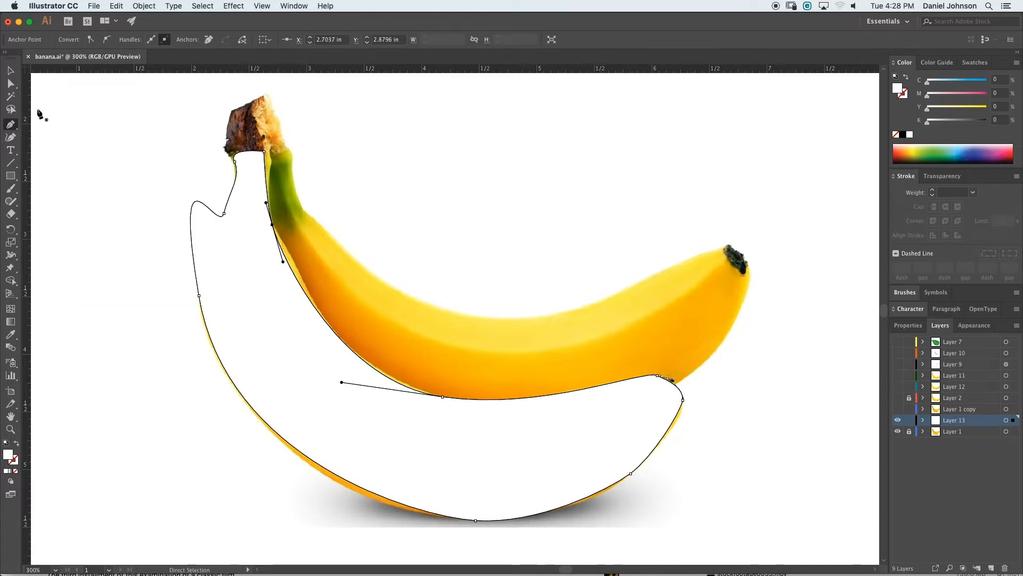
- Give the traced path a pink stroke and no fill
click(10, 70)
click(189, 239)
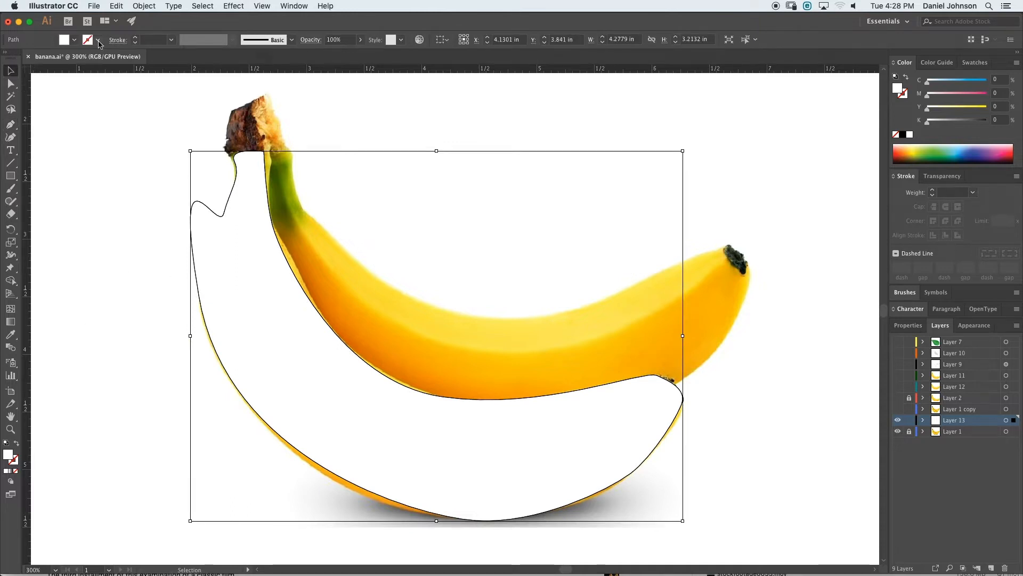
click(98, 40)
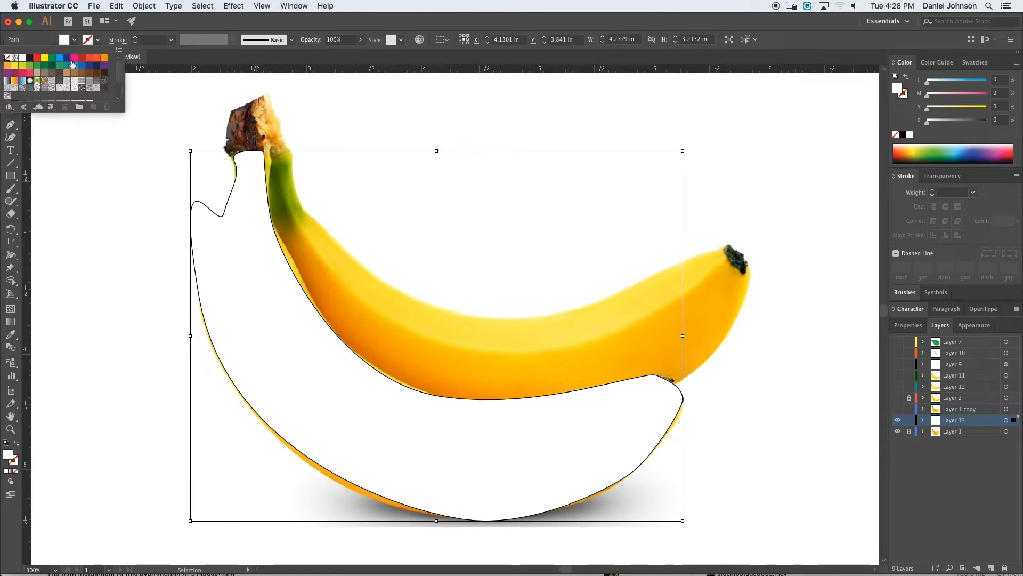
click(75, 57)
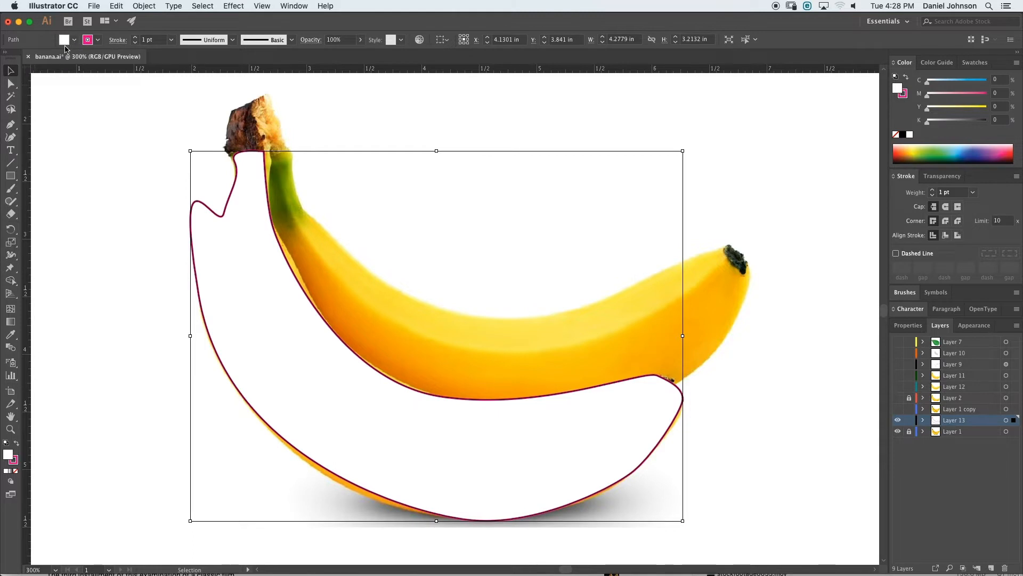
click(74, 40)
click(6, 57)
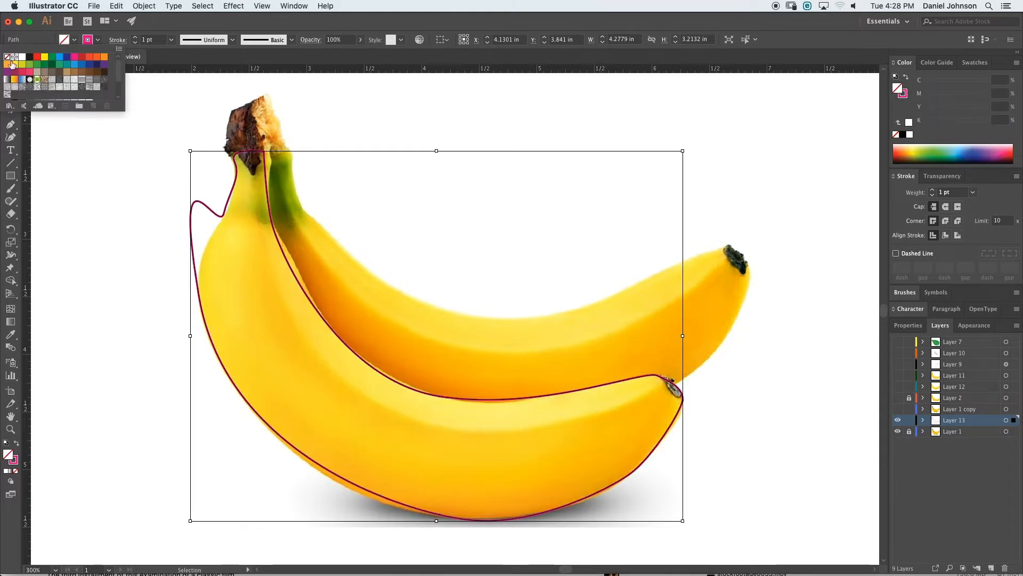
- Adjust the anchors near the stem and convert the point where the two bananas meet with the Anchor Point tool
click(223, 216)
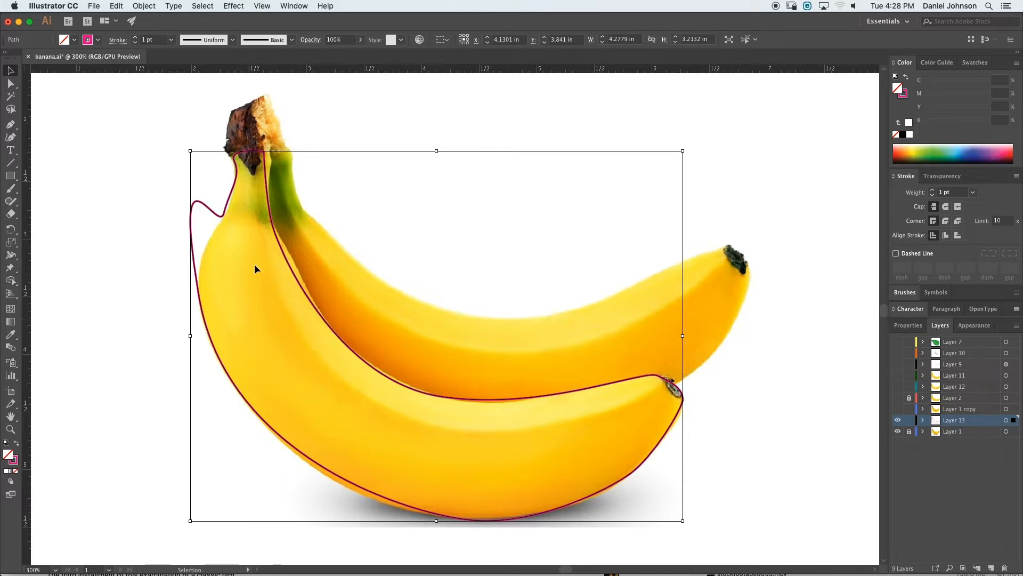
key(a)
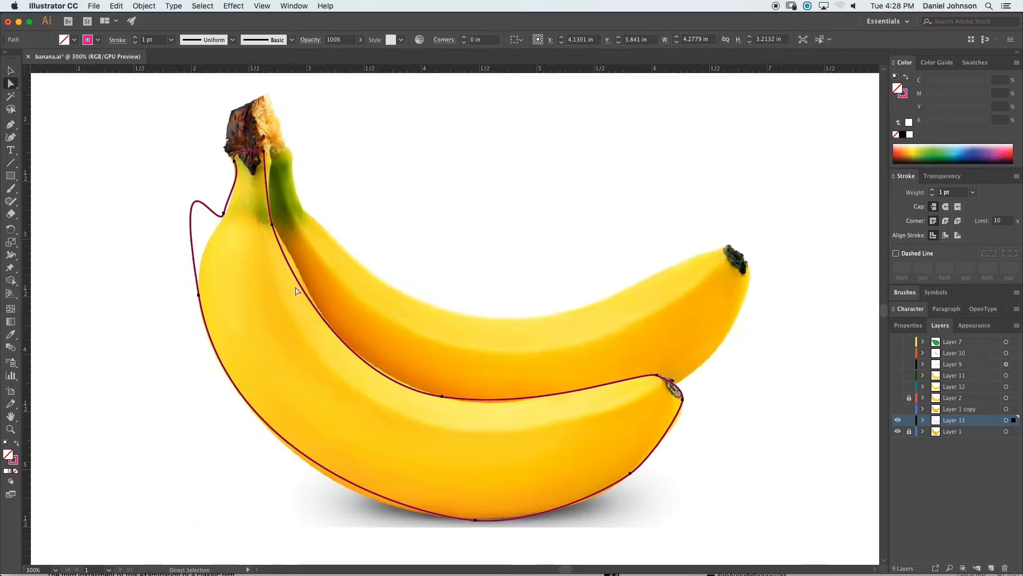
drag(272, 224, 273, 224)
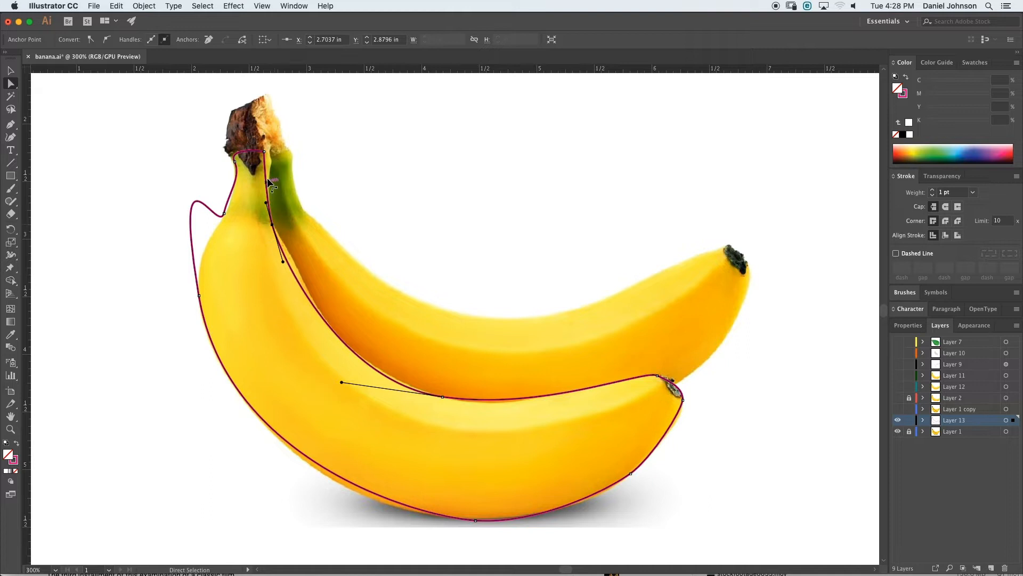
drag(264, 152, 269, 157)
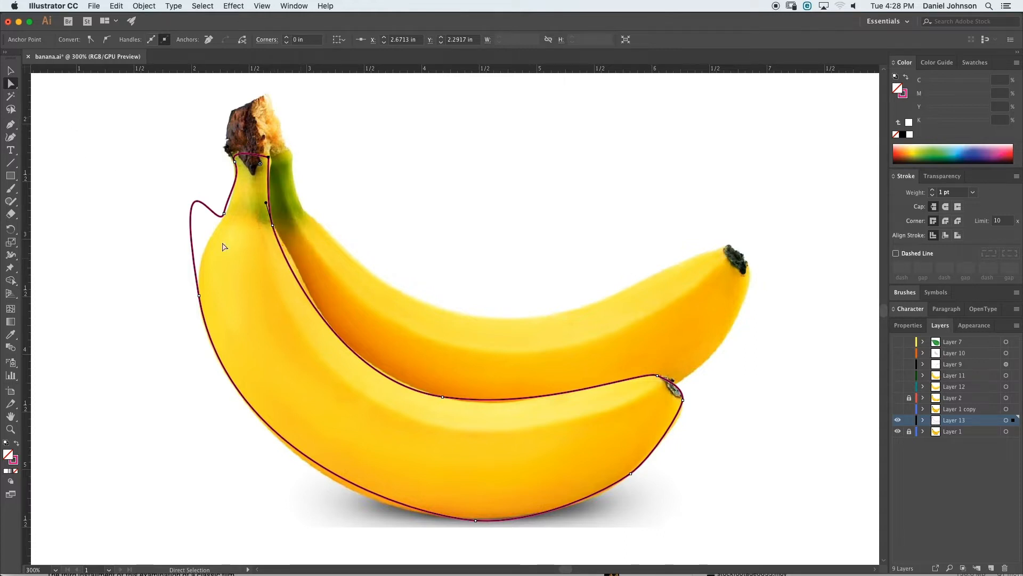
click(276, 235)
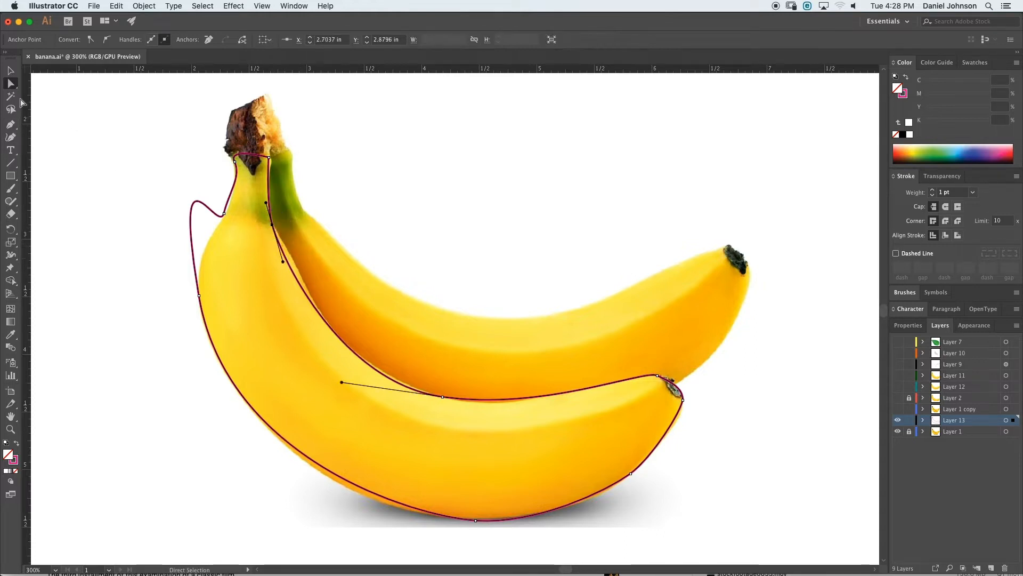
click(11, 125)
click(63, 163)
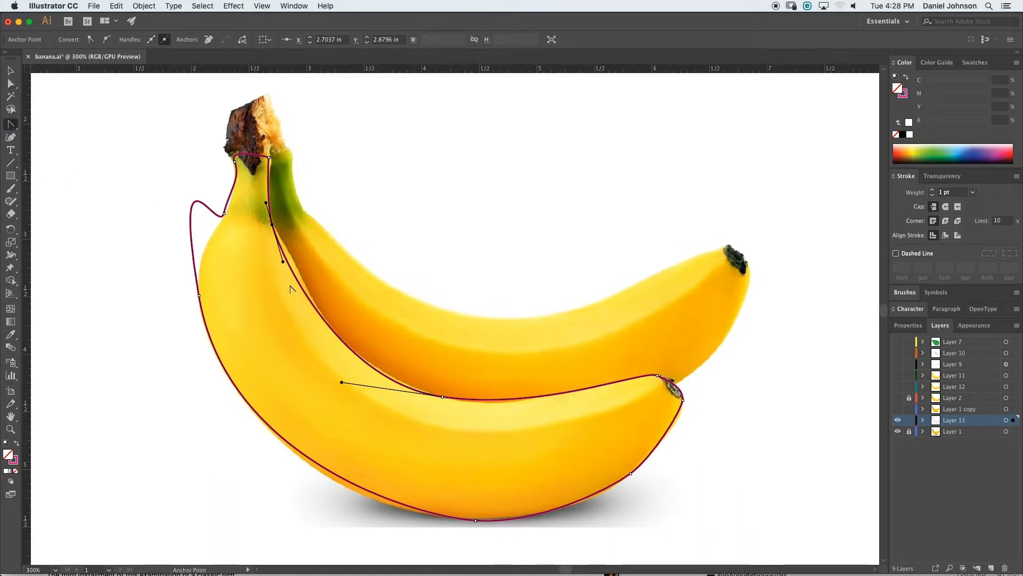
drag(283, 261, 291, 250)
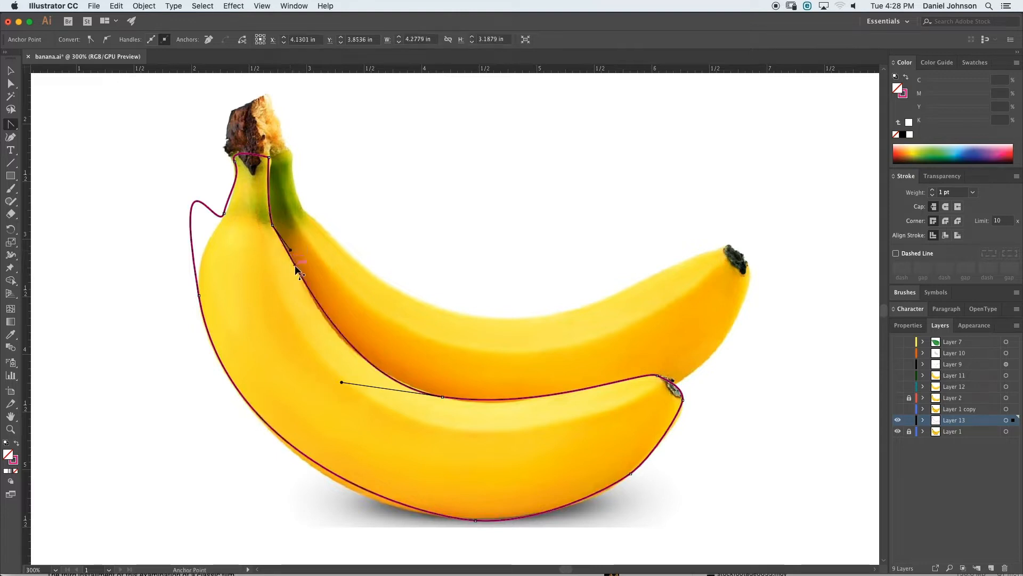
- Refine the anchor handles along the banana's bottom curve and right tip with the Direct Selection tool to follow the outline
key(a)
drag(342, 383, 324, 372)
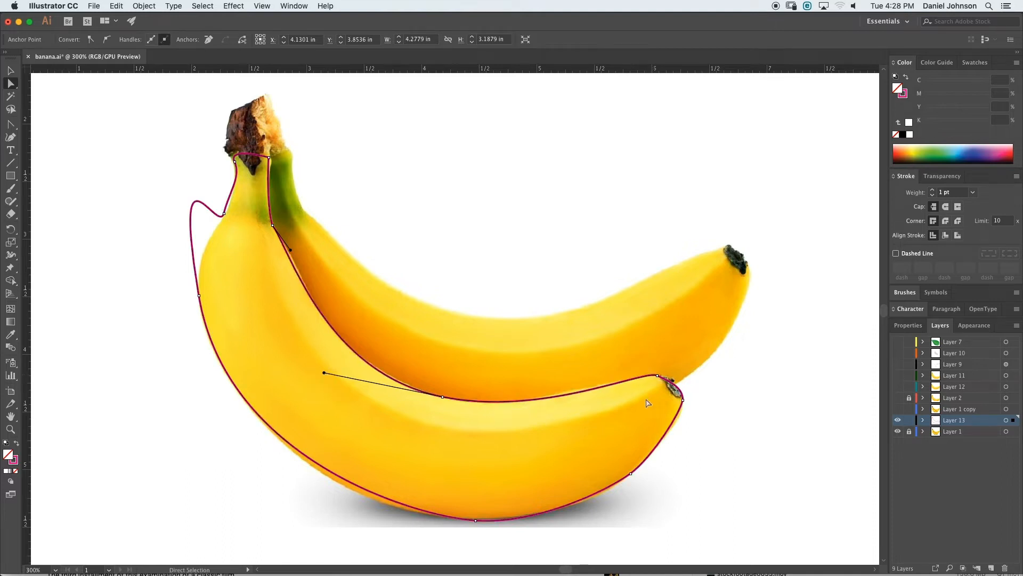
click(683, 399)
mouse_move(632, 474)
mouse_down()
mouse_move(619, 482)
mouse_move(648, 466)
mouse_up()
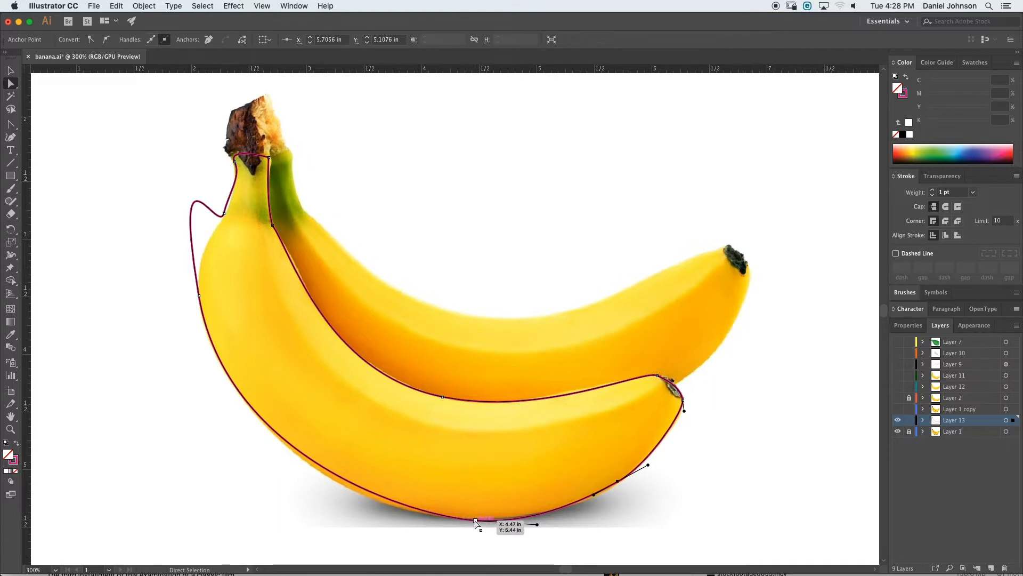
drag(475, 520, 421, 514)
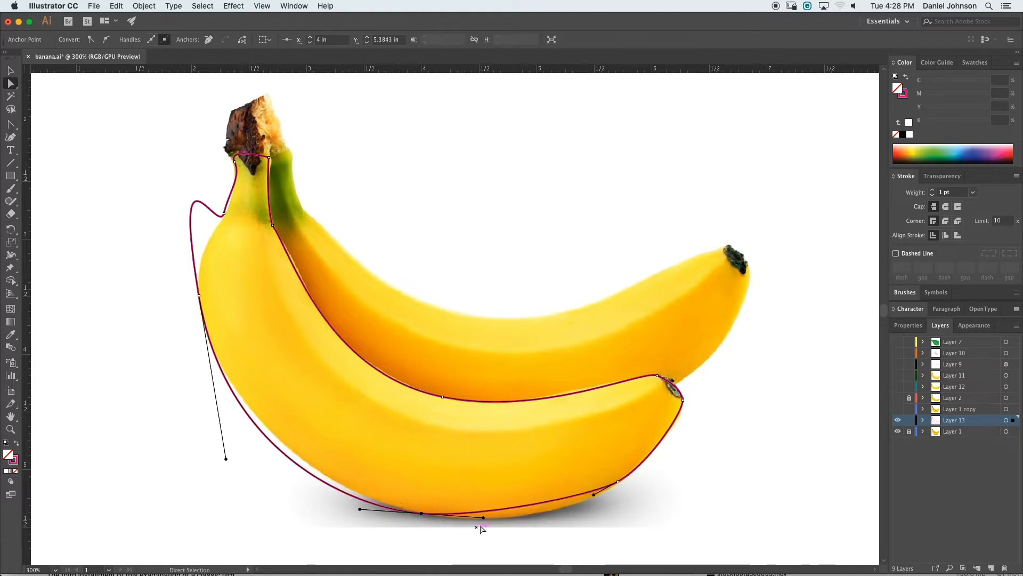
drag(484, 520, 536, 530)
drag(594, 495, 597, 497)
click(618, 483)
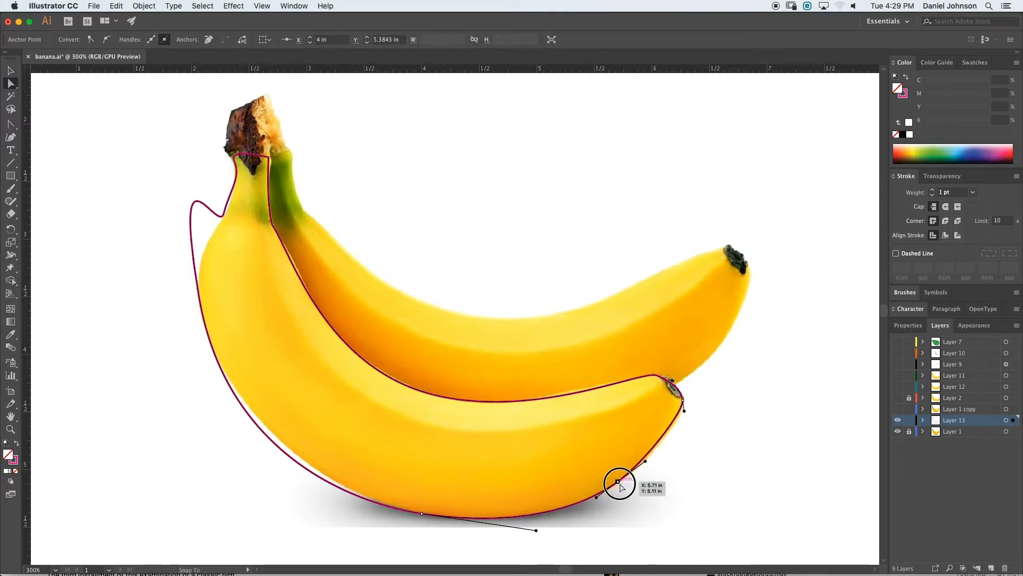
click(685, 411)
drag(646, 461, 665, 447)
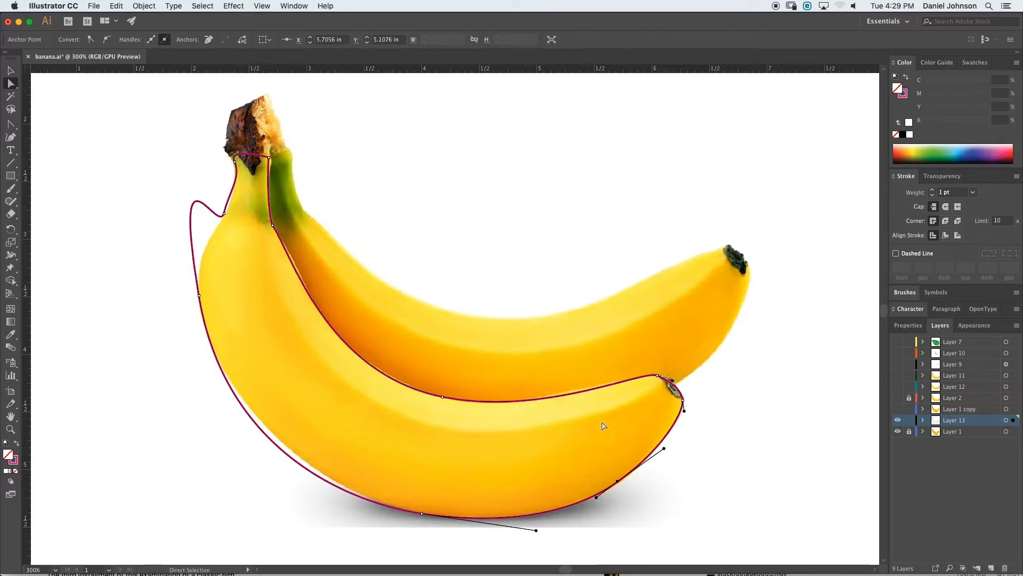
click(657, 376)
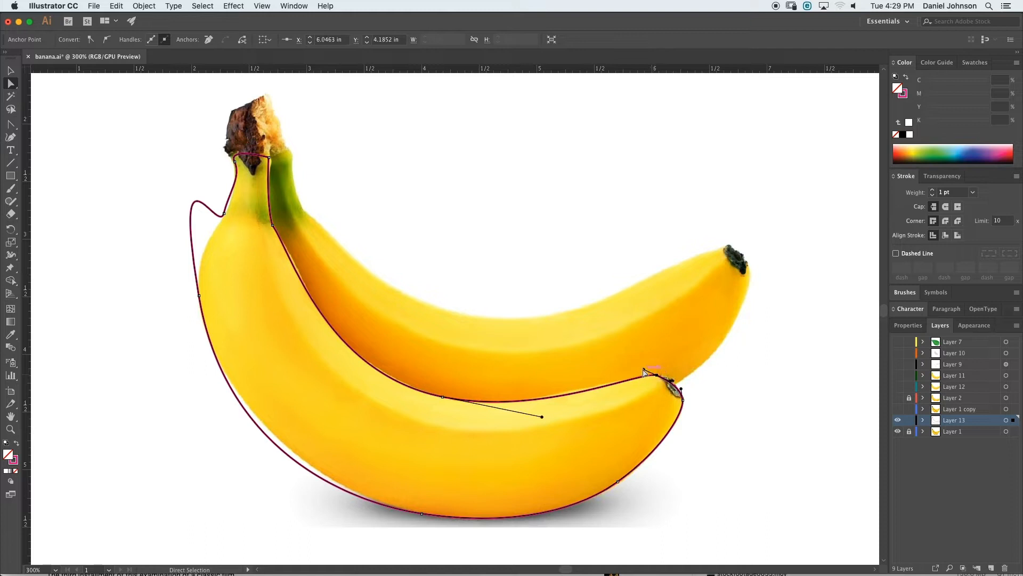
drag(644, 371, 638, 368)
- Reshape the anchors and handles along the banana's left outer edge below the stem to hug the fruit
drag(199, 296, 207, 330)
drag(179, 167, 195, 232)
drag(208, 330, 202, 321)
drag(224, 486, 251, 451)
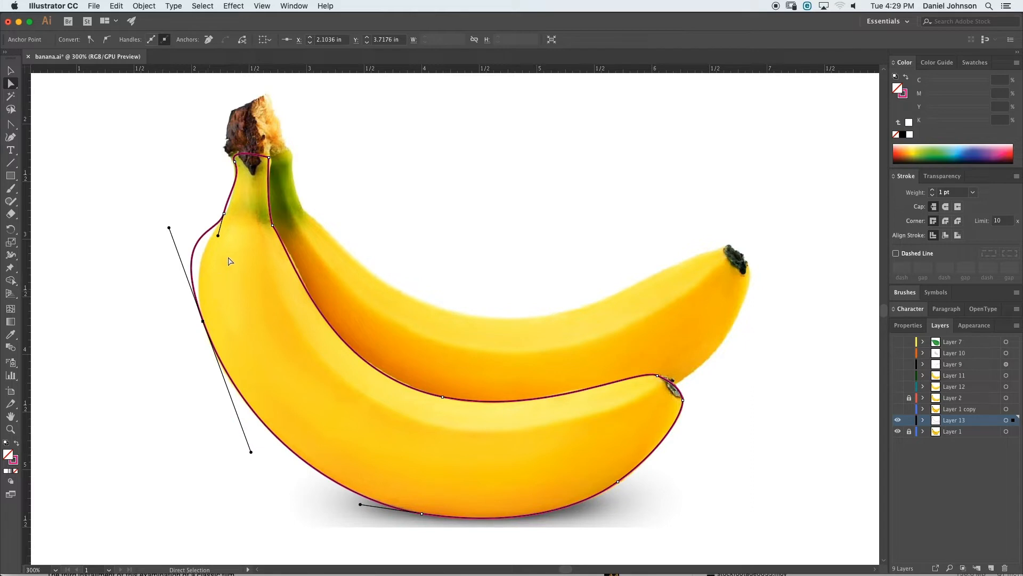
drag(223, 216, 228, 196)
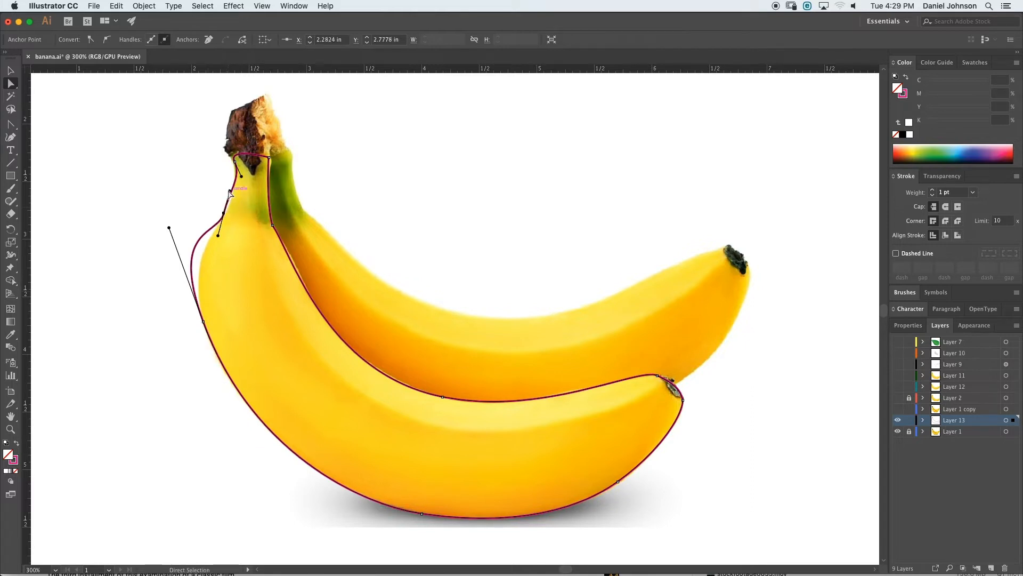
click(229, 193)
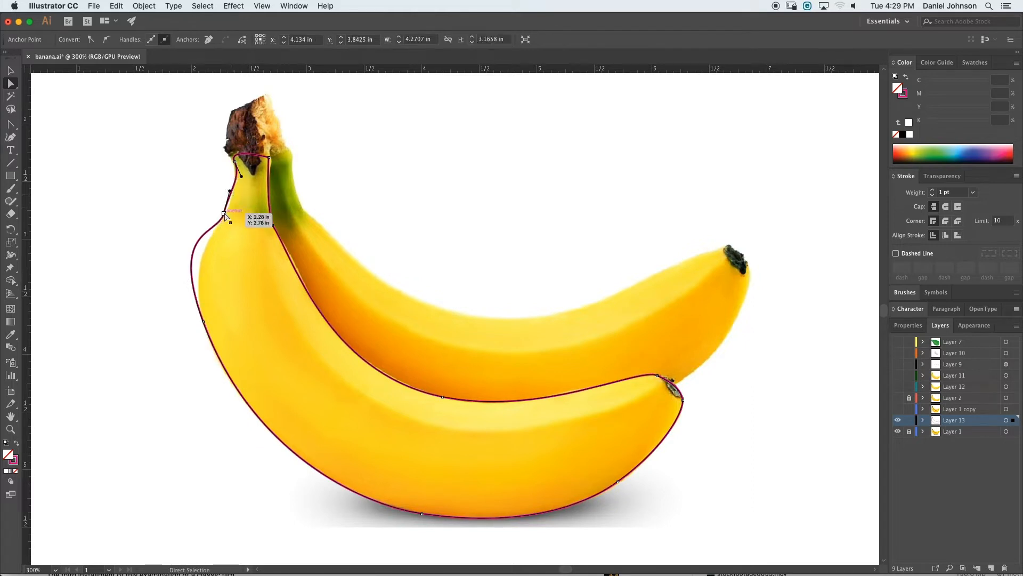
click(224, 214)
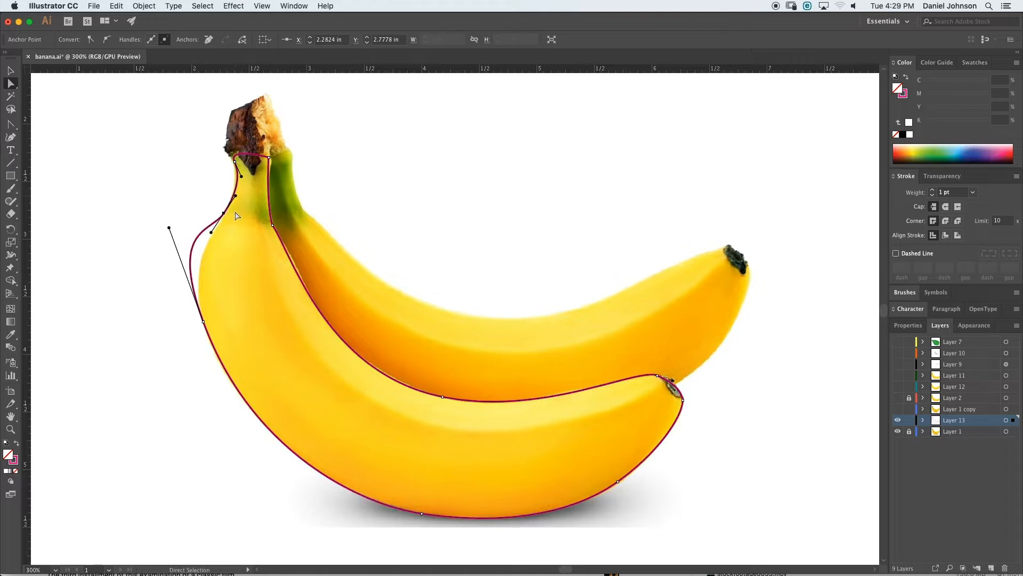
drag(224, 214, 186, 258)
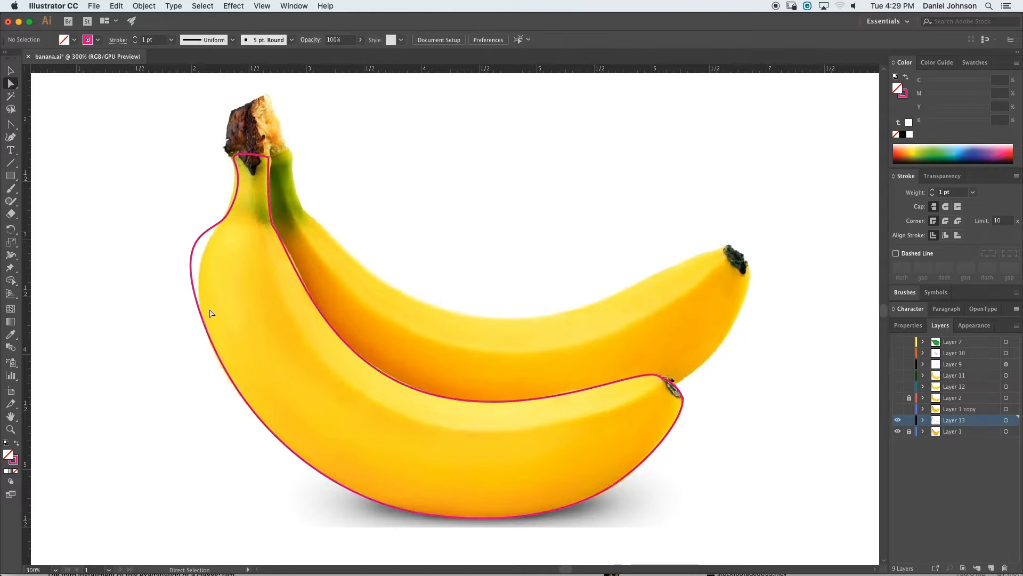
- Tune the direction handles of the left-side anchor so the outer curve matches the banana's edge
click(206, 322)
click(203, 321)
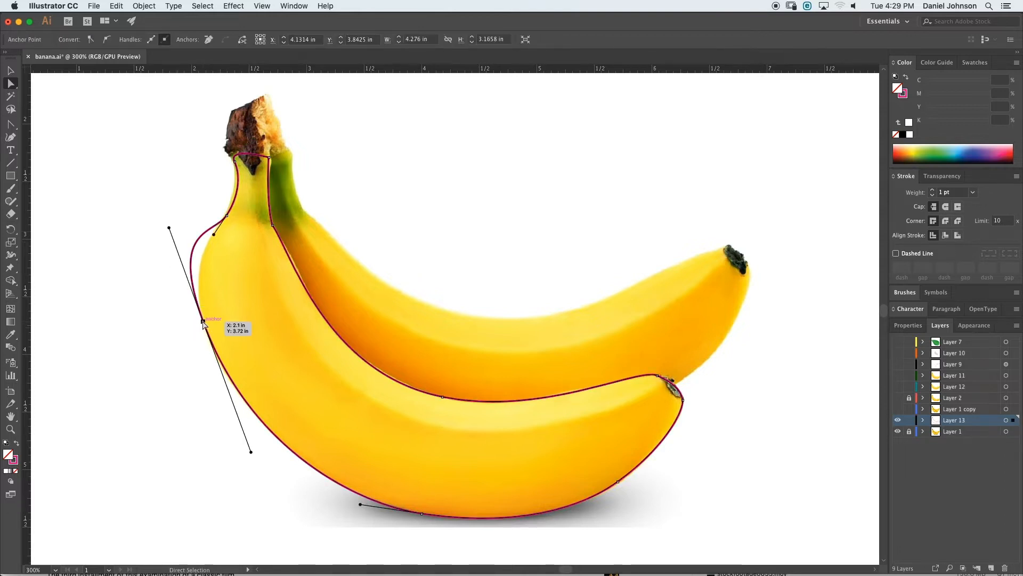
drag(168, 227, 186, 255)
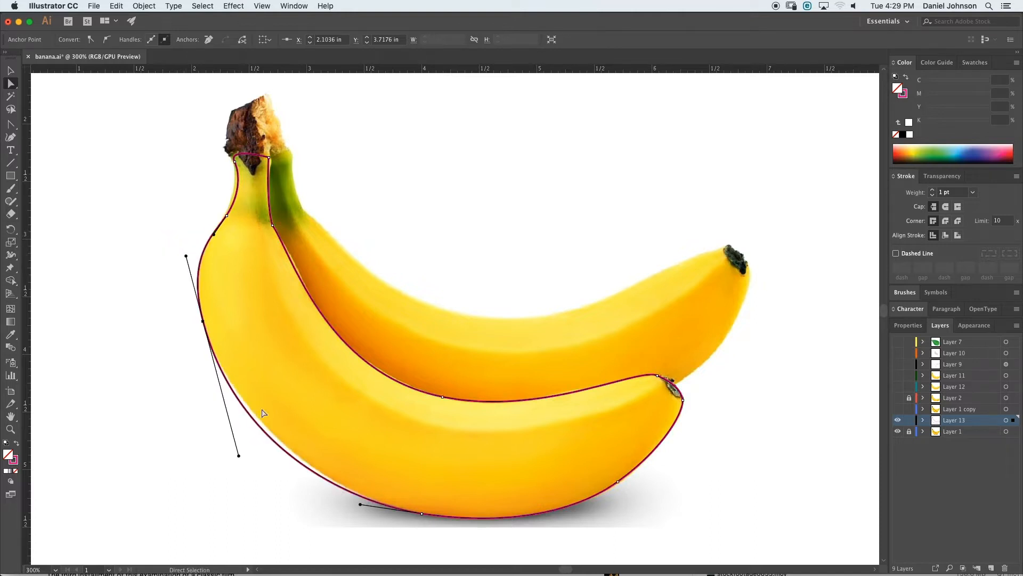
click(240, 454)
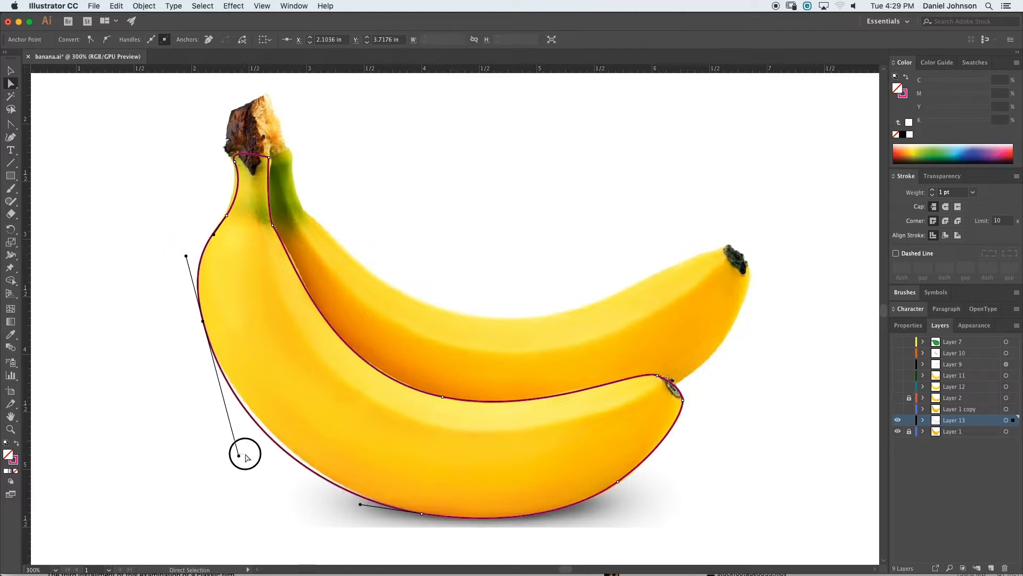
click(218, 363)
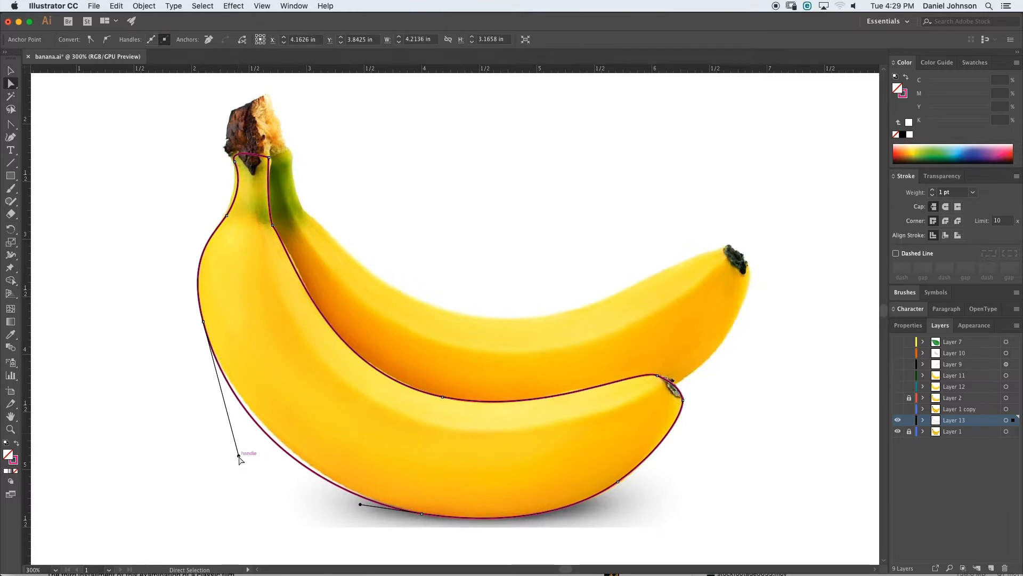
drag(239, 457, 257, 461)
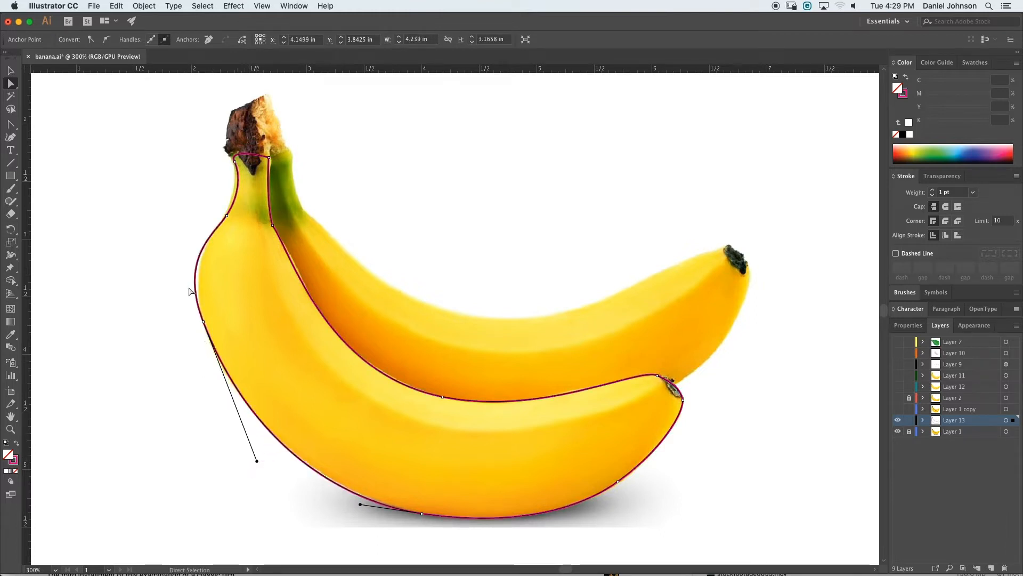
click(203, 322)
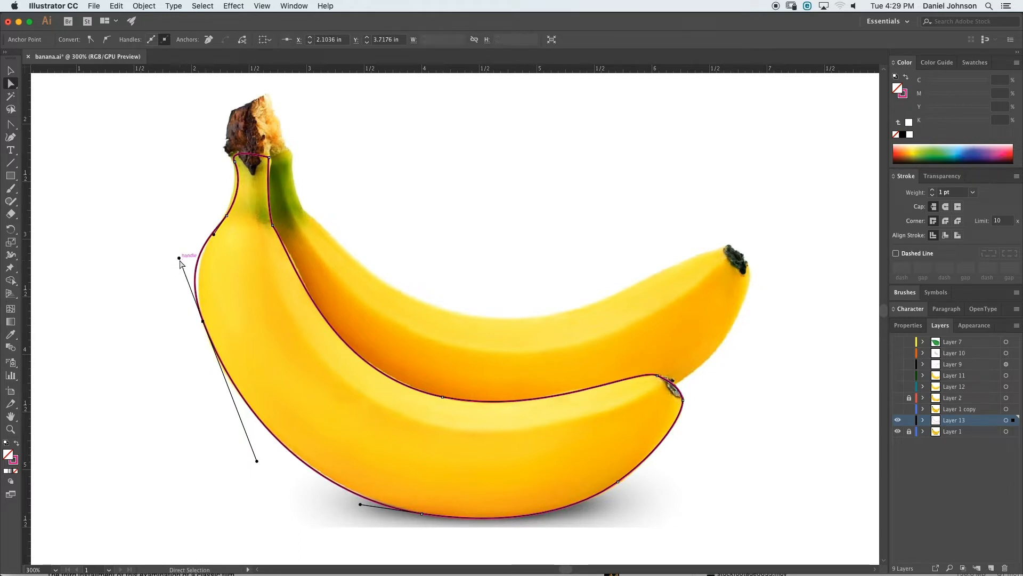
drag(179, 258, 186, 272)
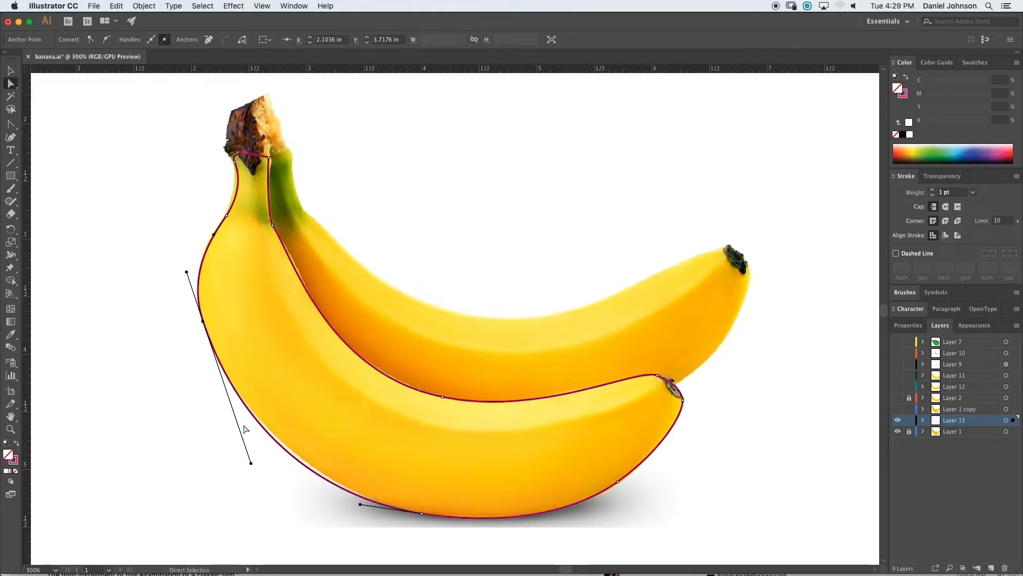
drag(251, 463, 263, 463)
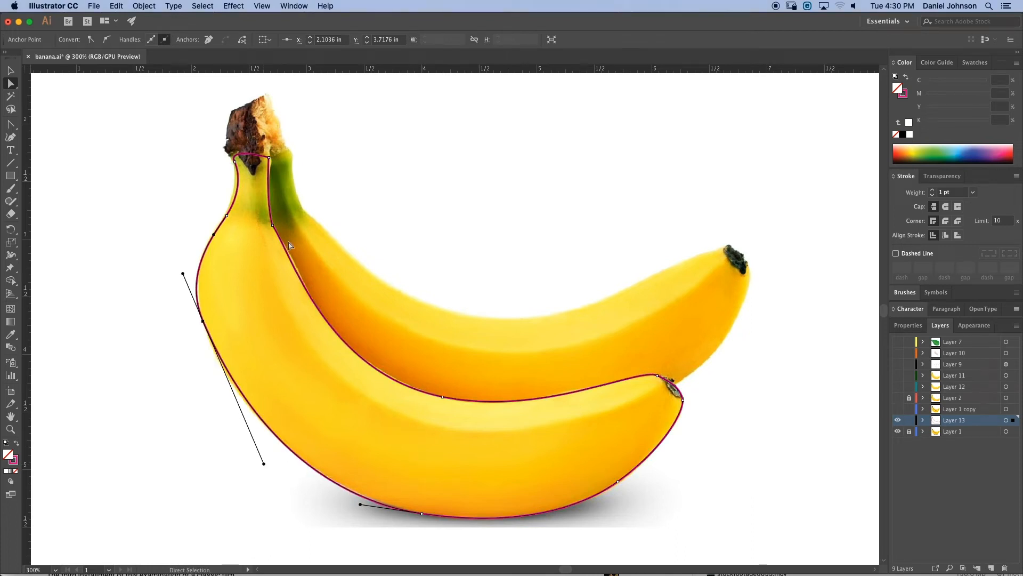
- Adjust the handles at the inner edge beside the stem and the anchor near the stem's base
click(273, 225)
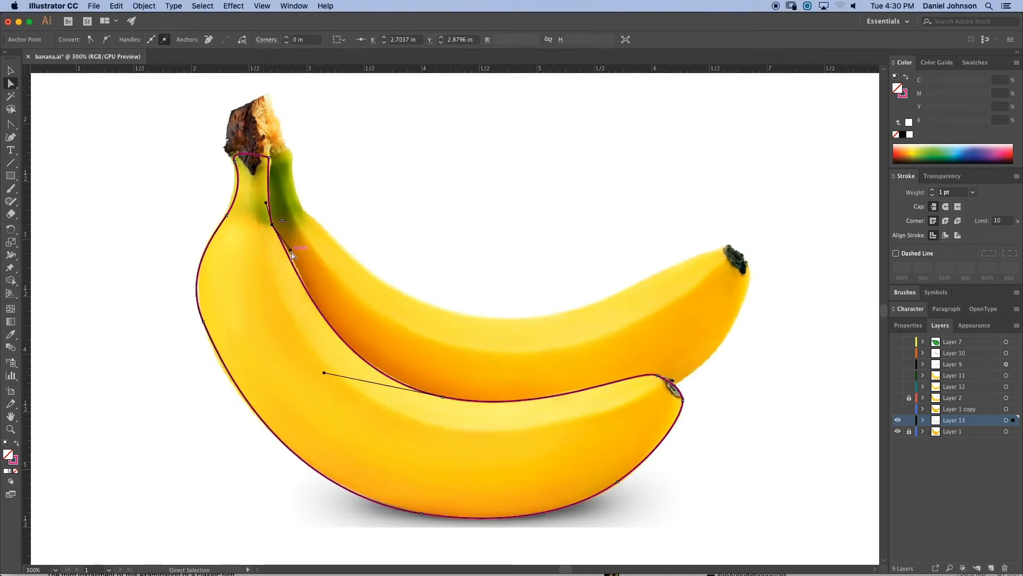
drag(292, 254, 291, 242)
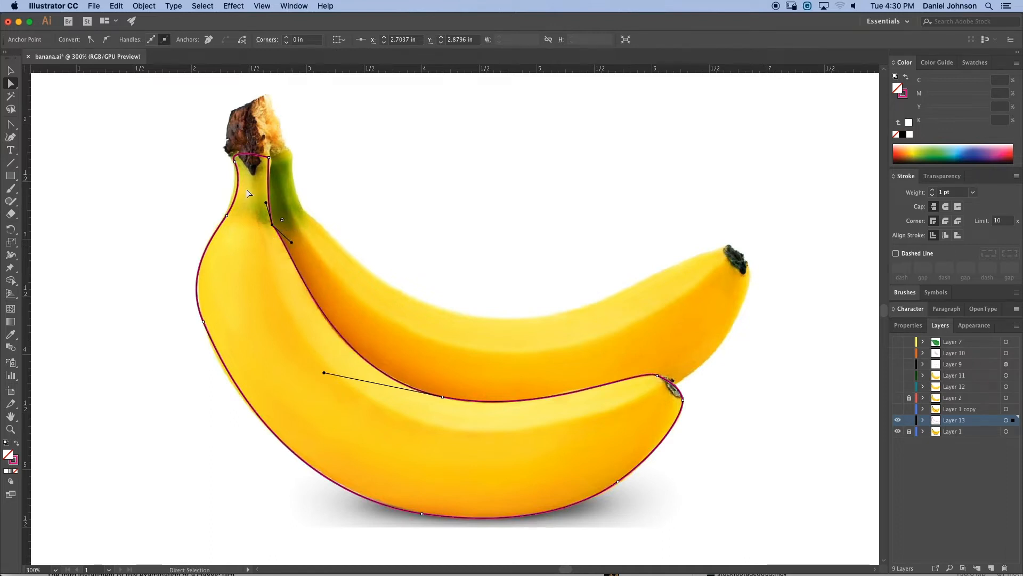
click(227, 215)
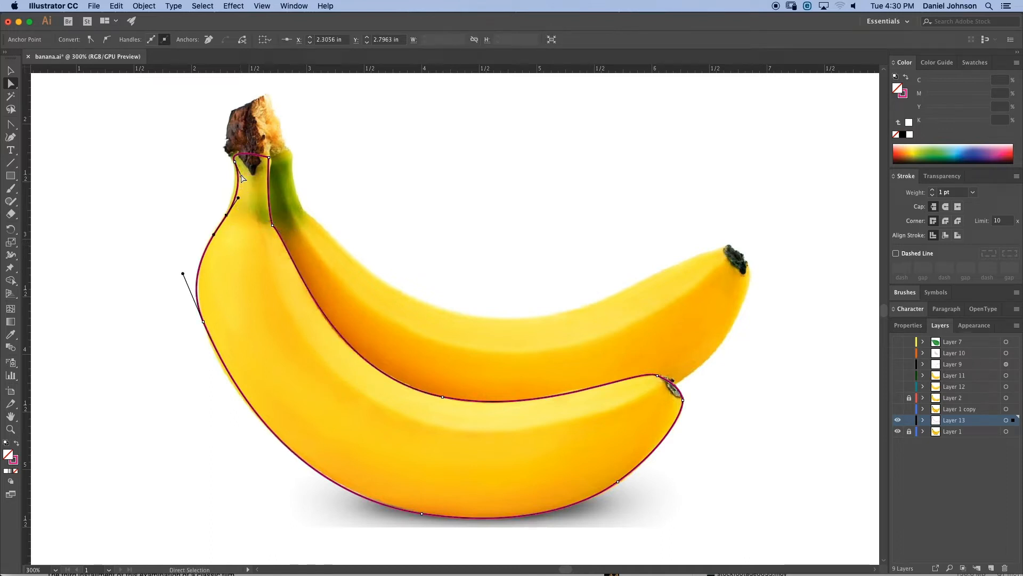
drag(242, 175, 238, 174)
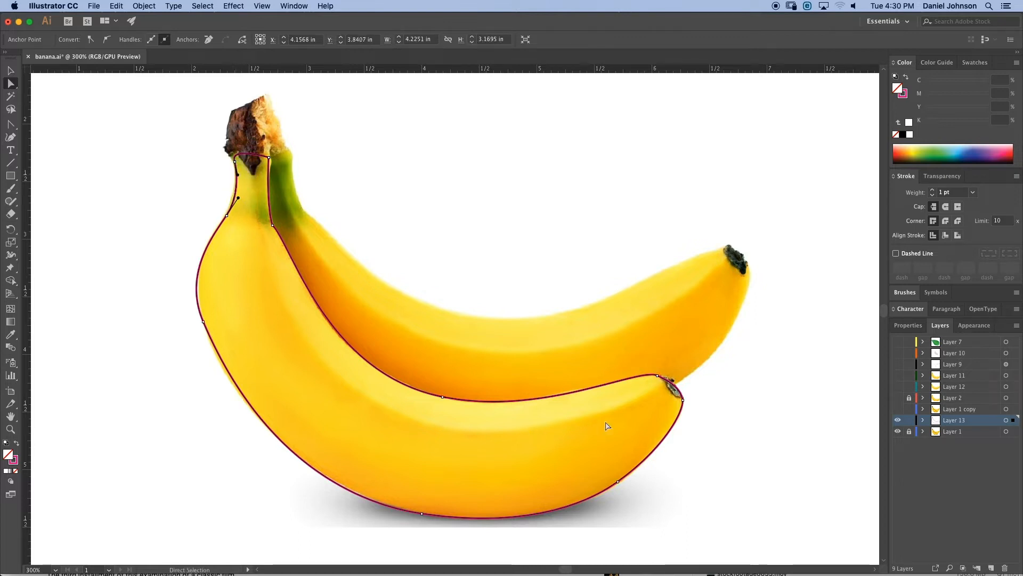
- Swap the path's fill and stroke, then sample the banana's yellow into the fill with the Eyedropper tool
click(17, 445)
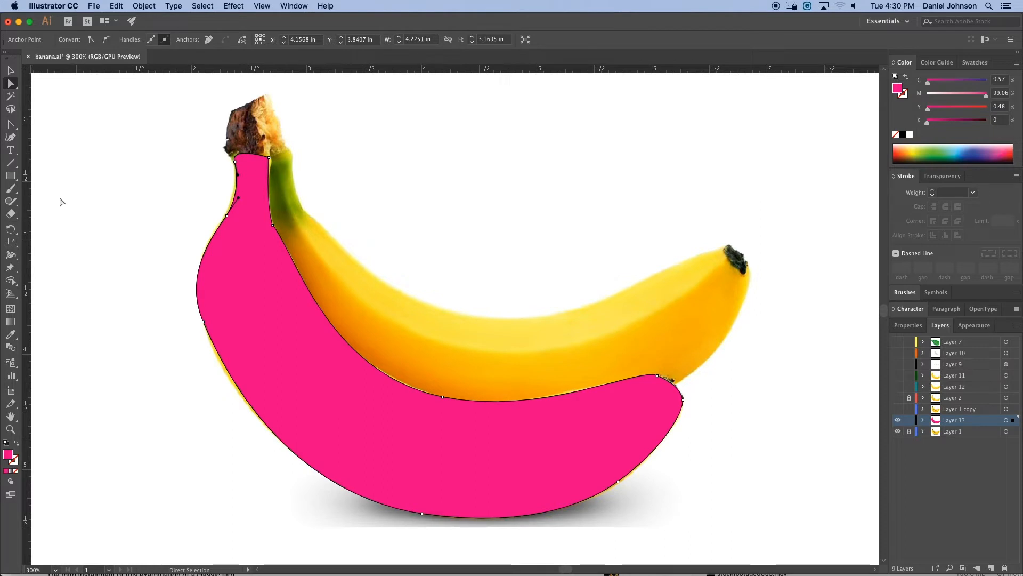
click(9, 68)
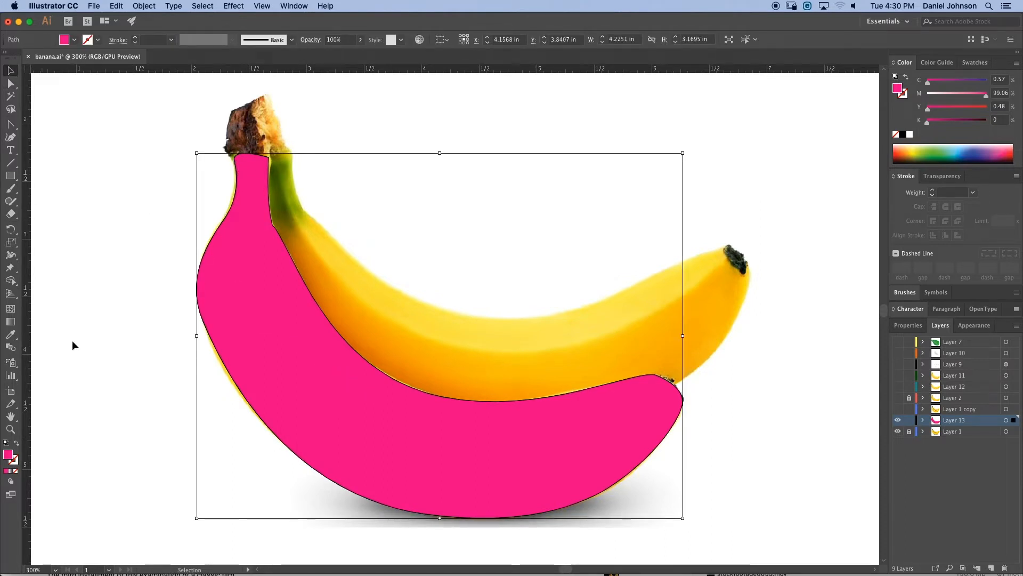
click(9, 335)
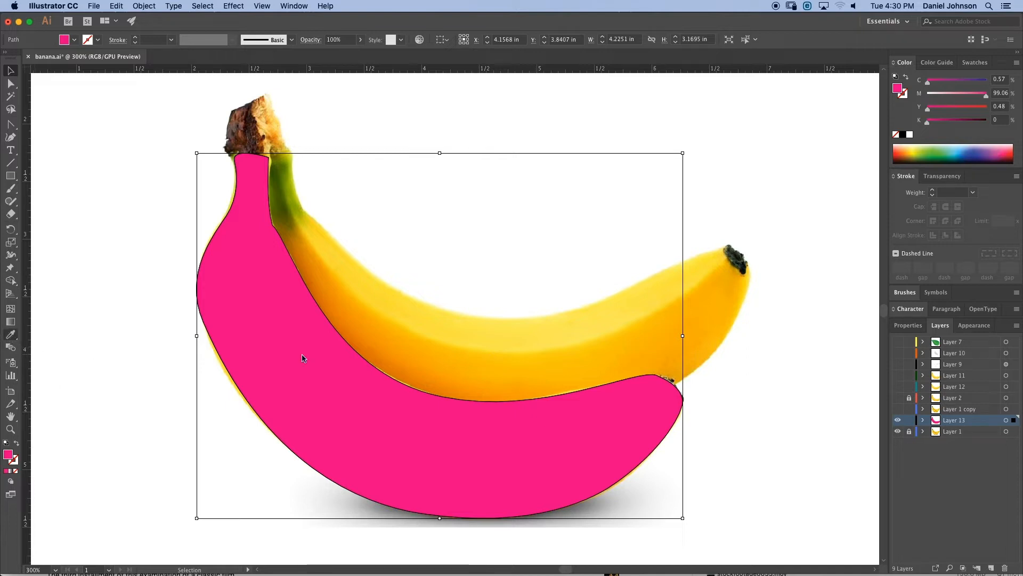
click(513, 343)
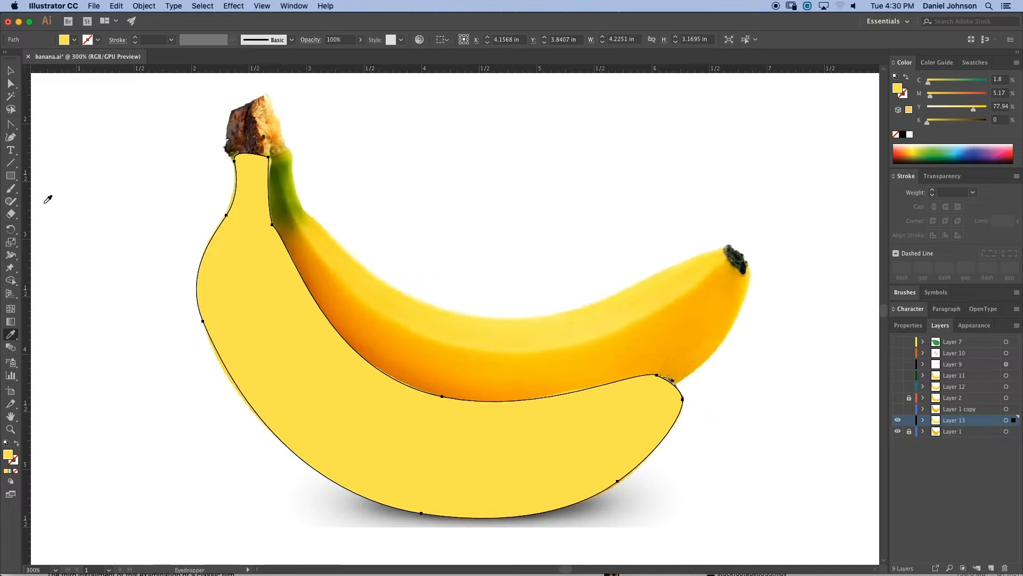
- Tweak the handles of the left-side anchor and the bottom-left anchor of the filled shape
key(v)
click(11, 83)
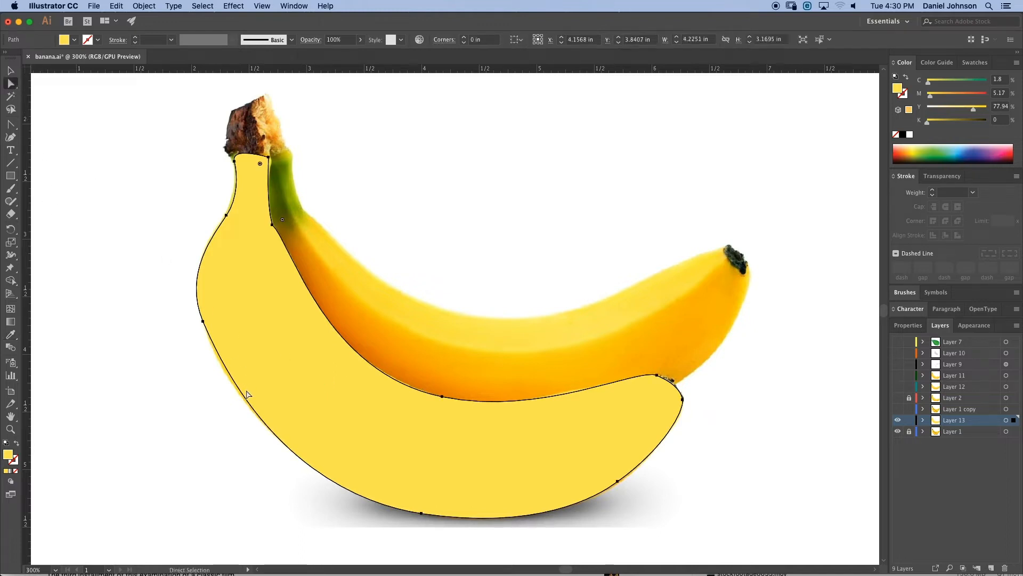
click(203, 321)
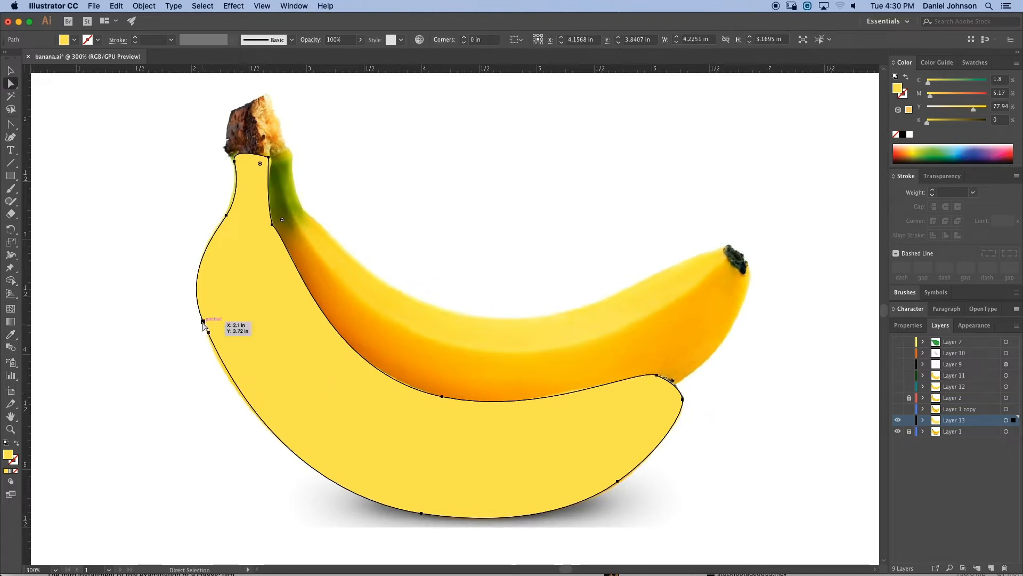
drag(361, 506, 350, 501)
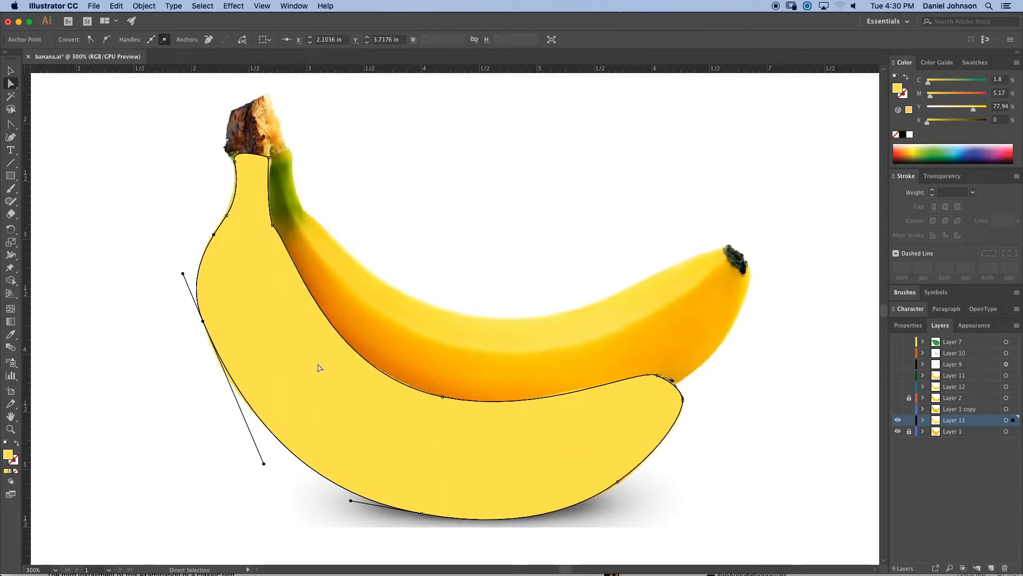
- Add four mesh points across the yellow banana shape with the Mesh tool
click(11, 310)
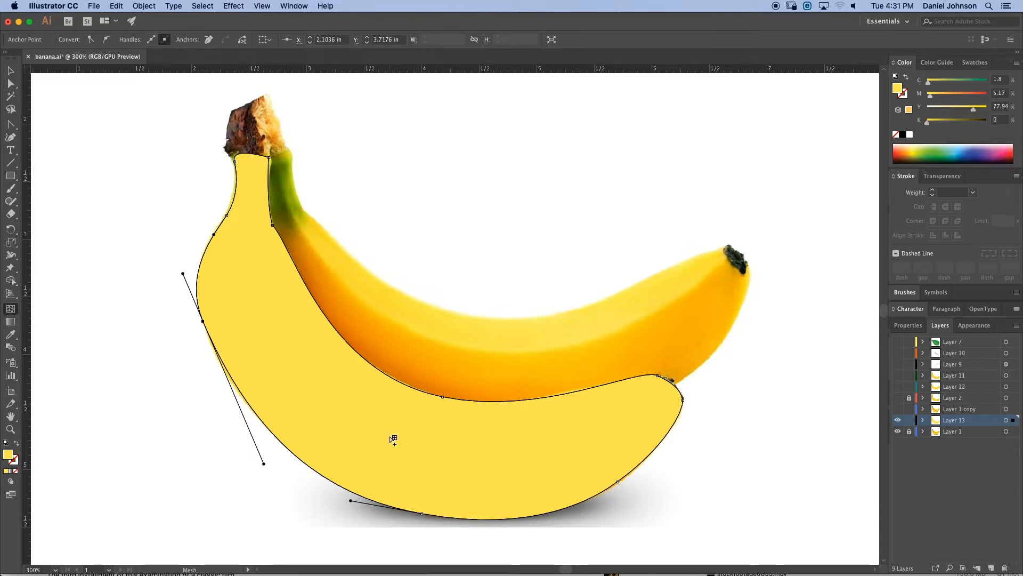
click(414, 417)
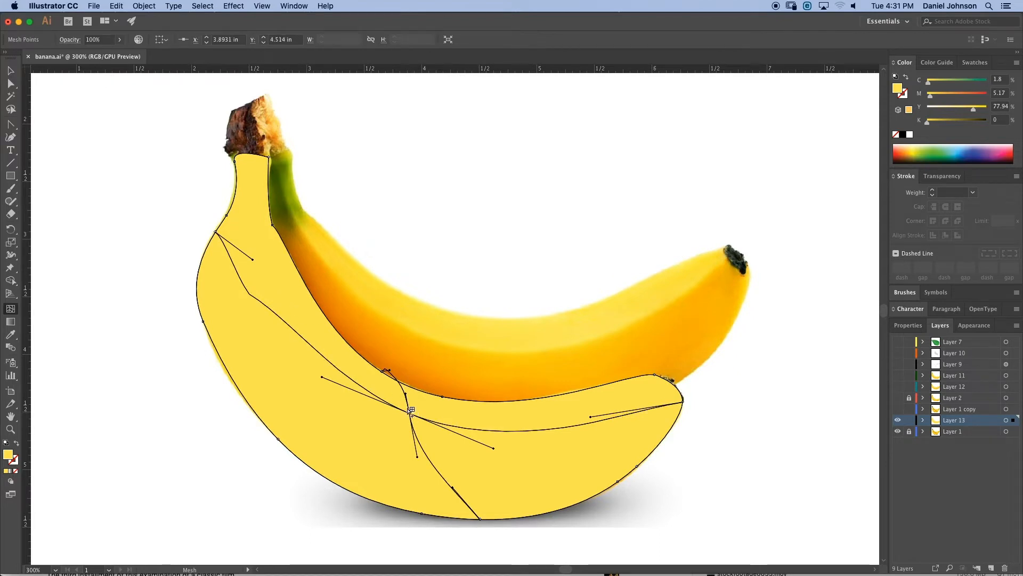
click(454, 486)
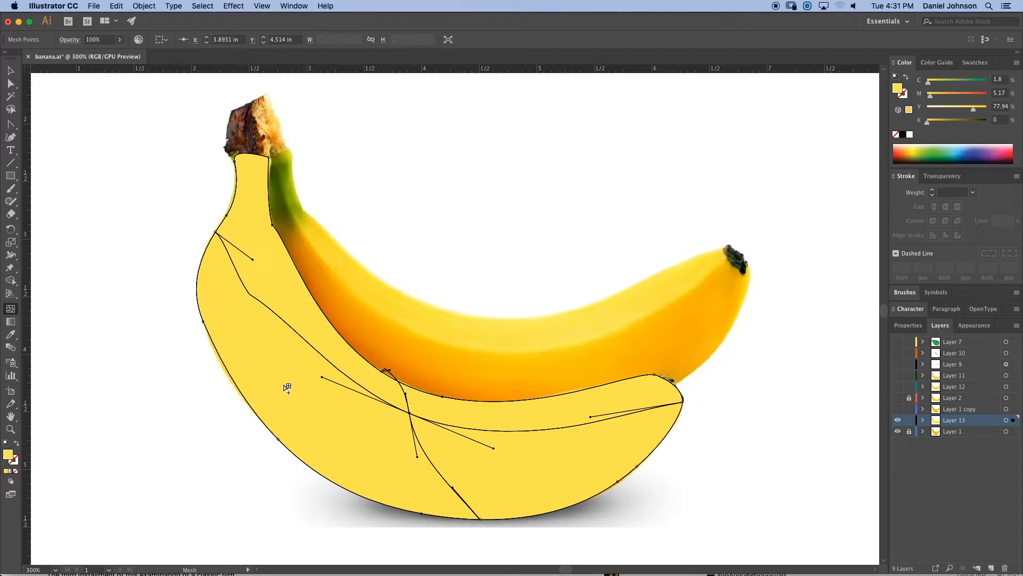
click(237, 319)
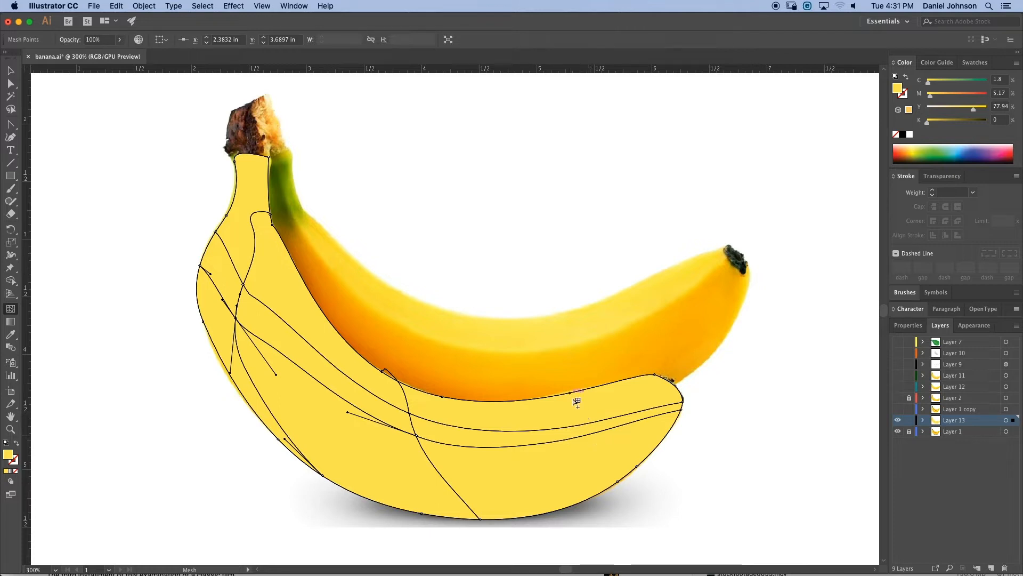
click(593, 435)
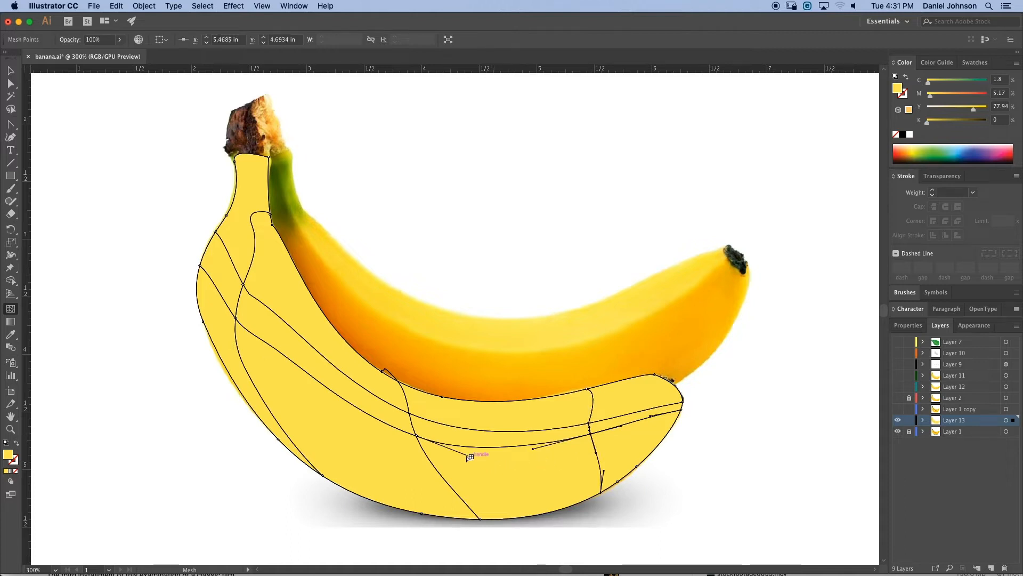
- Add another mesh point on the banana's left side, then hide and show the mesh layer to compare with the photo
click(343, 397)
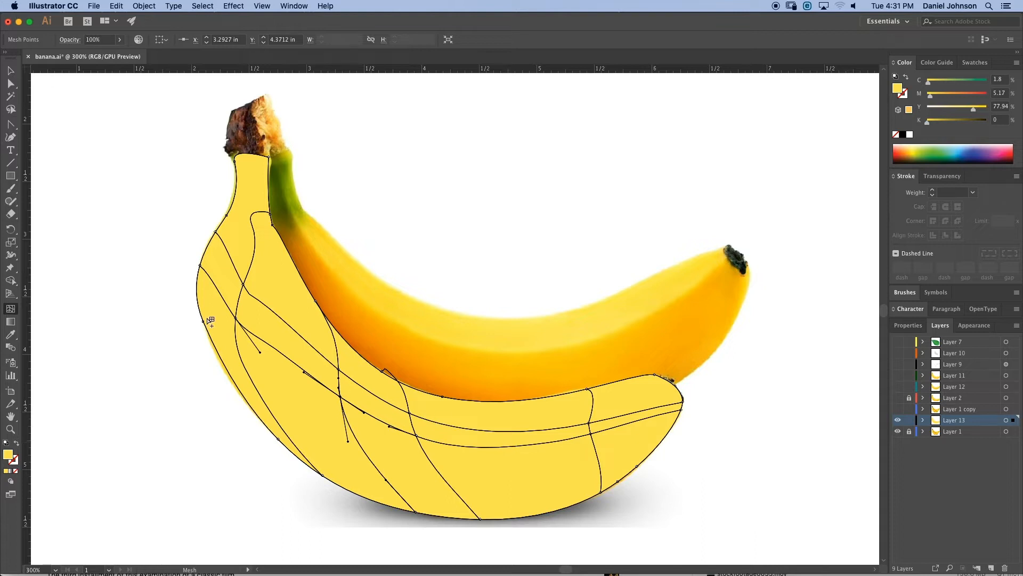
click(11, 84)
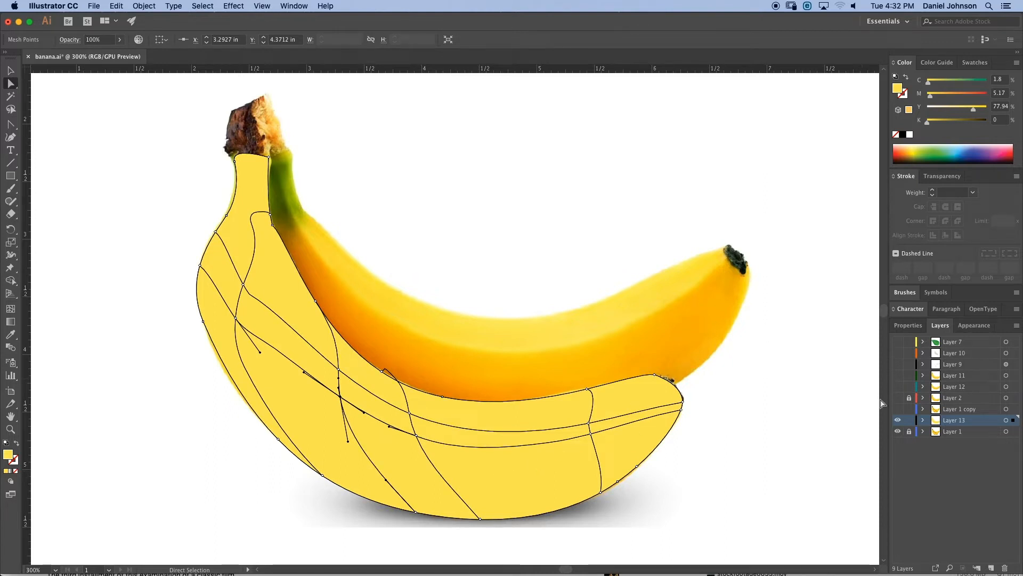
click(898, 421)
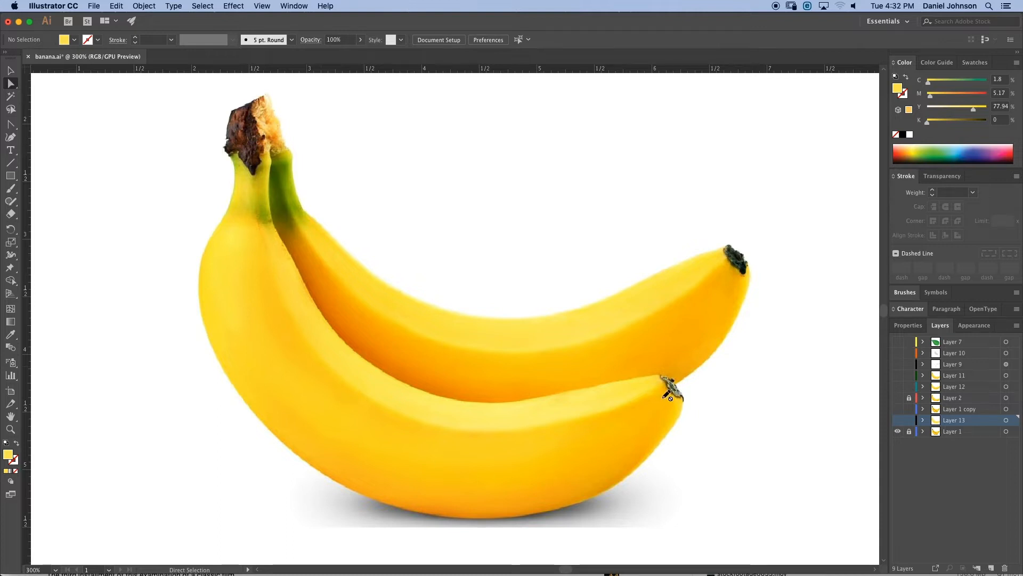
click(898, 420)
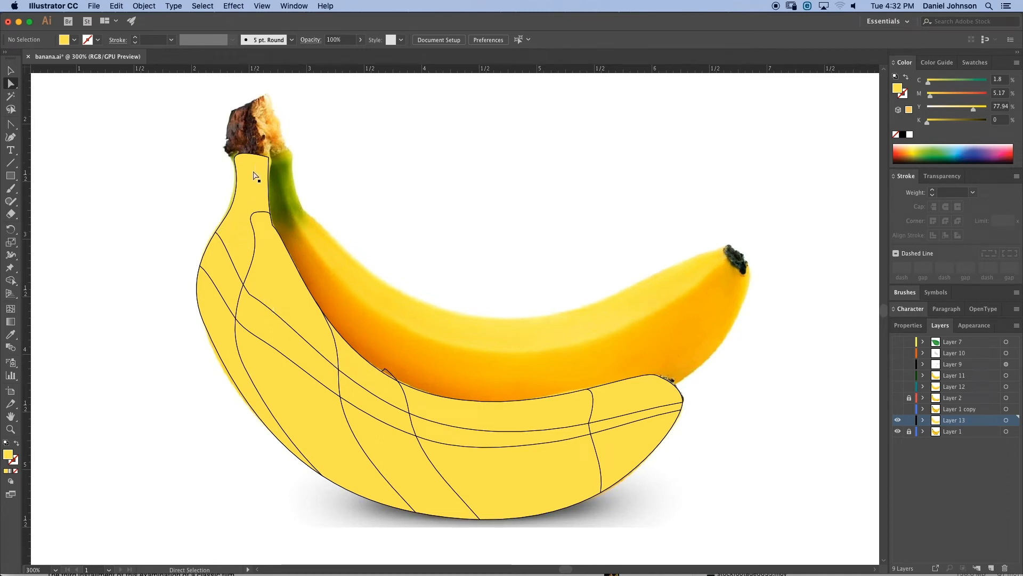
click(215, 232)
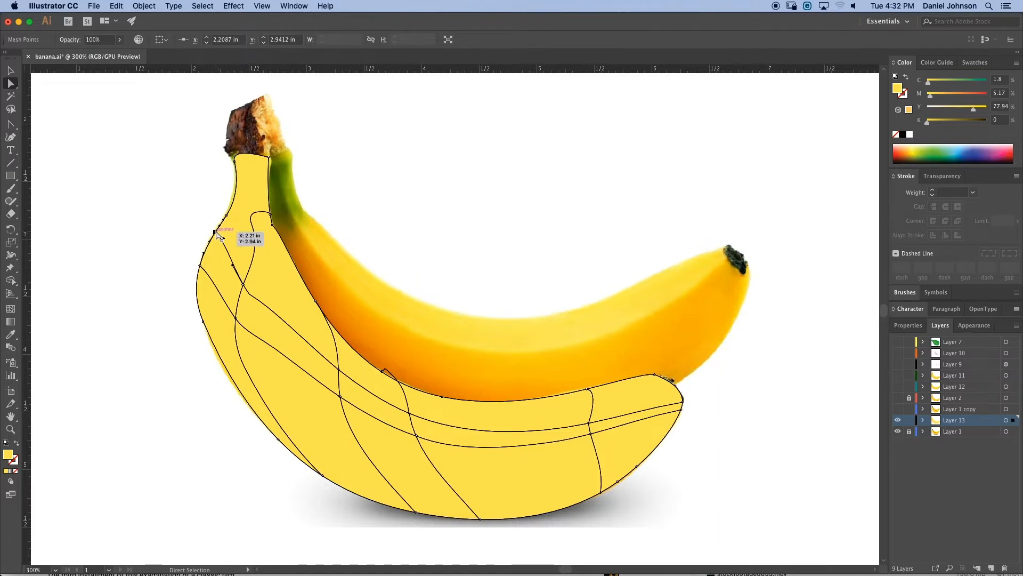
mouse_move(215, 232)
mouse_down()
mouse_move(227, 216)
mouse_move(236, 233)
mouse_move(231, 227)
mouse_up()
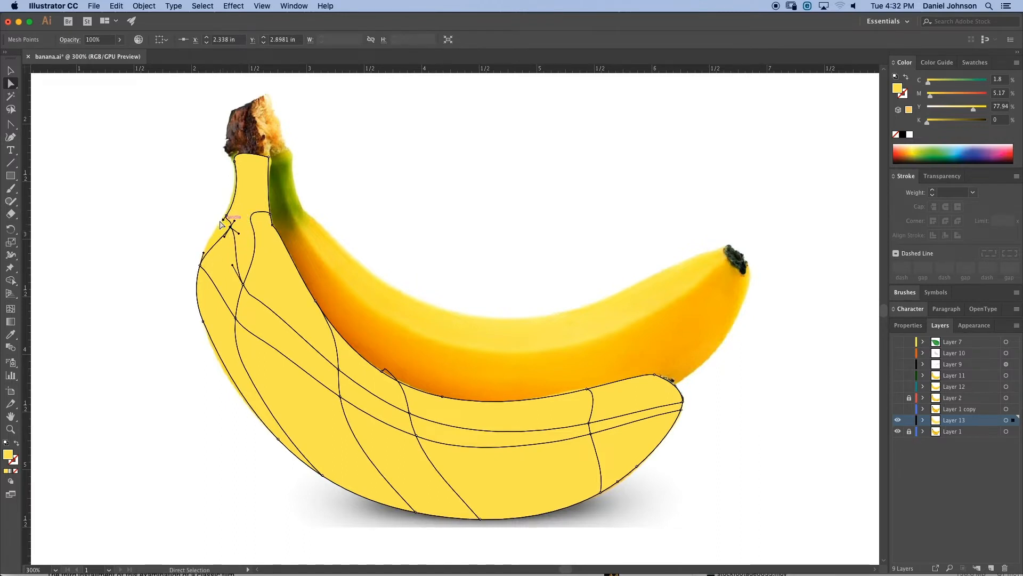
key(super+z)
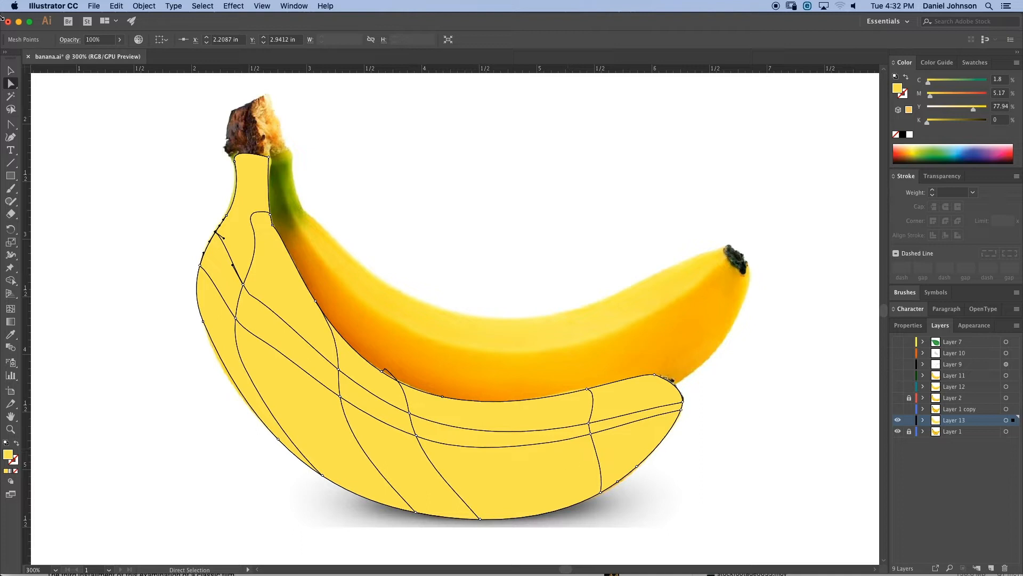
- Lower the mesh object's opacity to 10% so the photo shows through
click(11, 69)
click(262, 253)
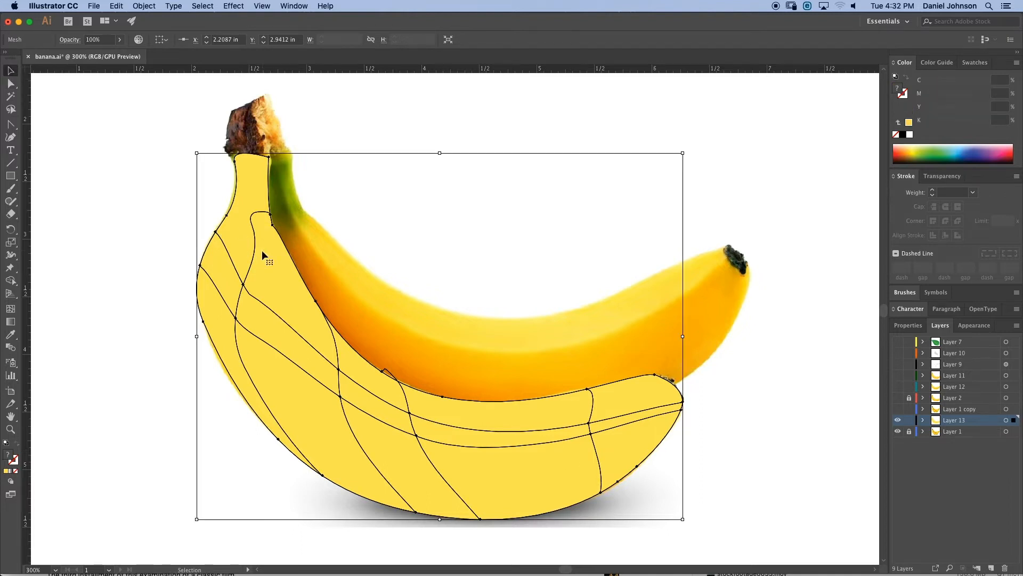
click(119, 40)
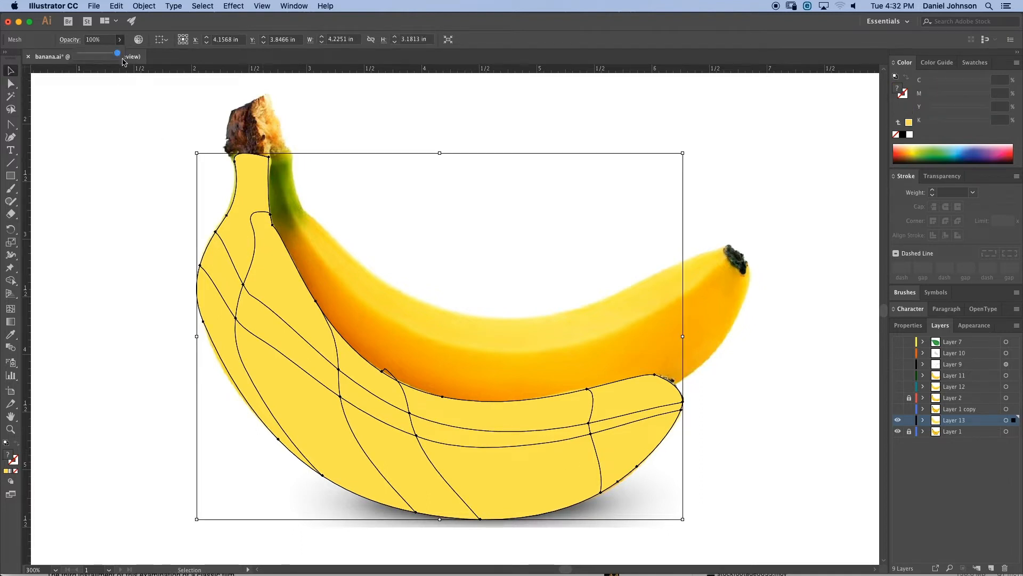
drag(118, 53, 83, 53)
- Move the mesh point near the front banana's tip toward the inner edge with the Direct Selection tool
click(10, 84)
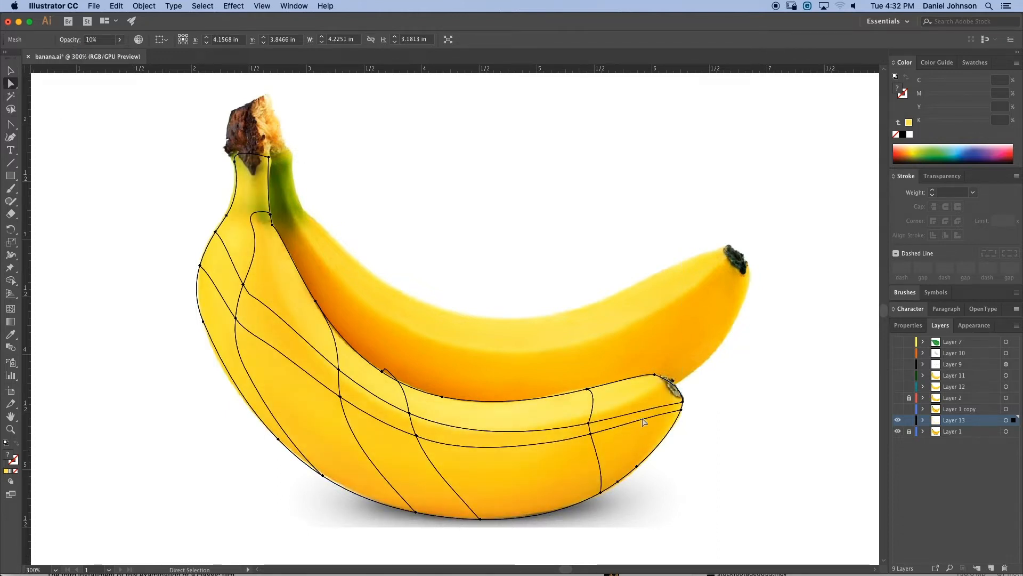
scroll(641, 417, up, 1)
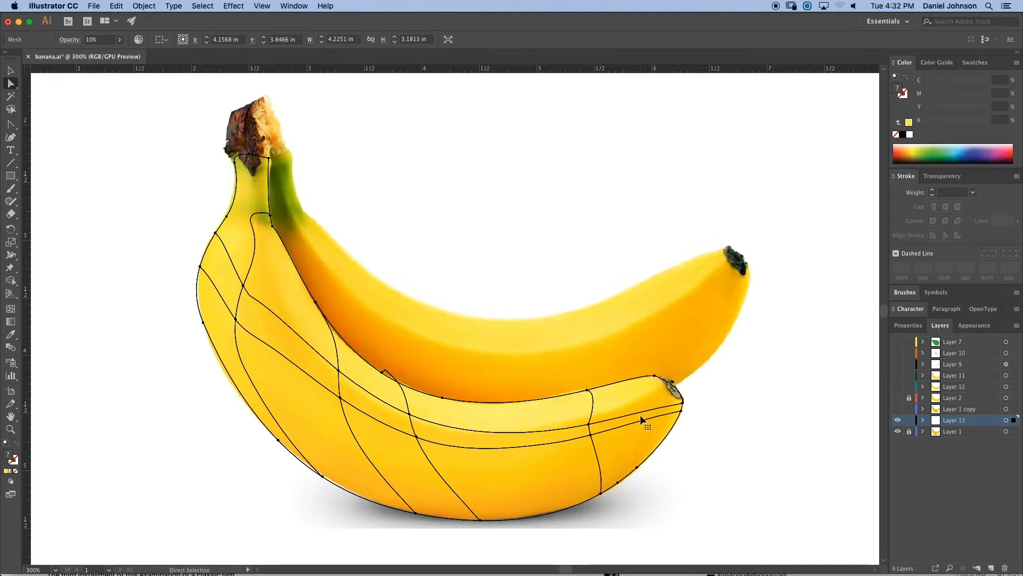
key(super+equal)
drag(670, 431, 638, 384)
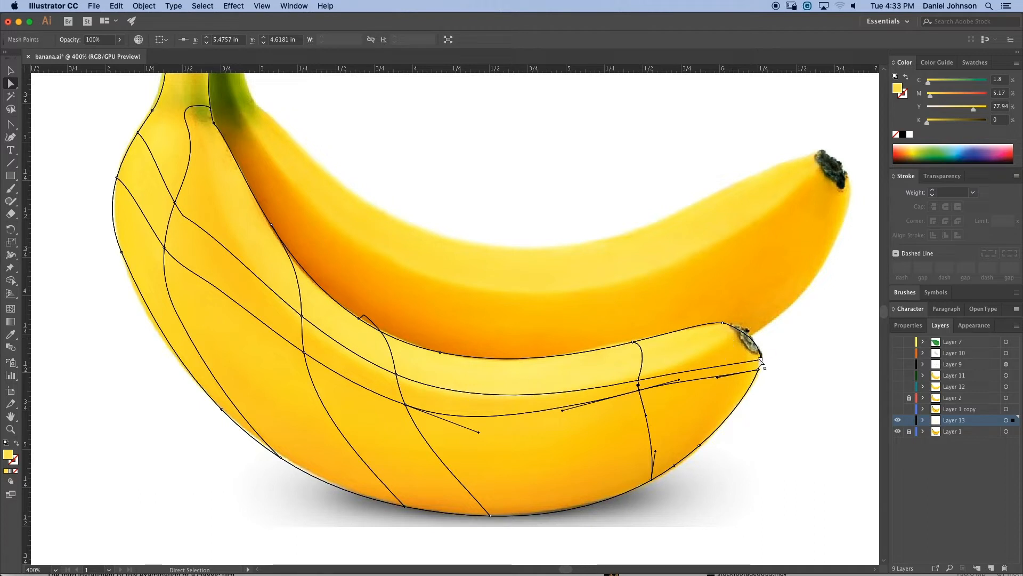
drag(760, 358, 787, 354)
key(super+z)
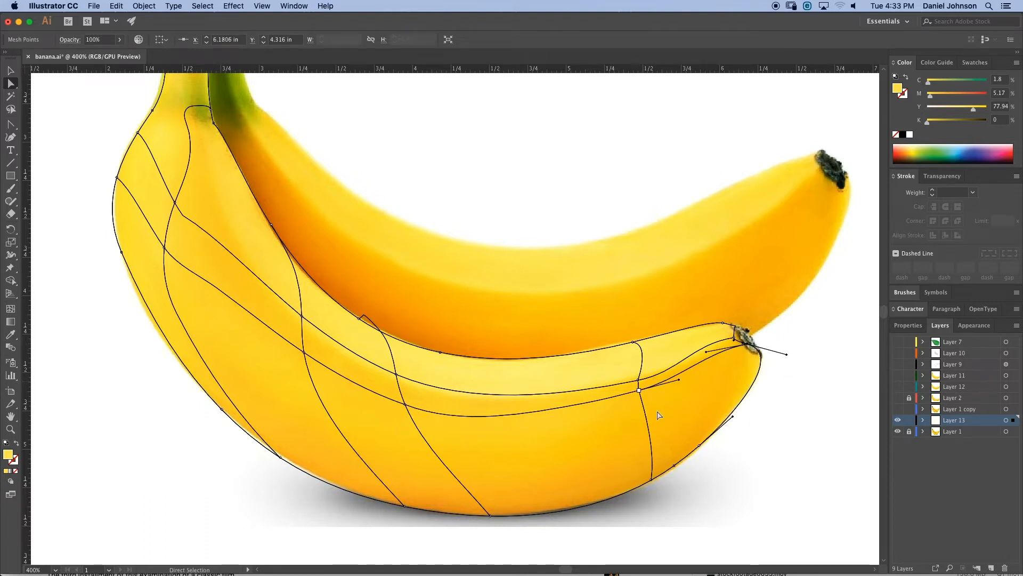
- Reposition mesh points along the banana's upper inner edge so the mesh lines follow its contours
drag(639, 390, 640, 382)
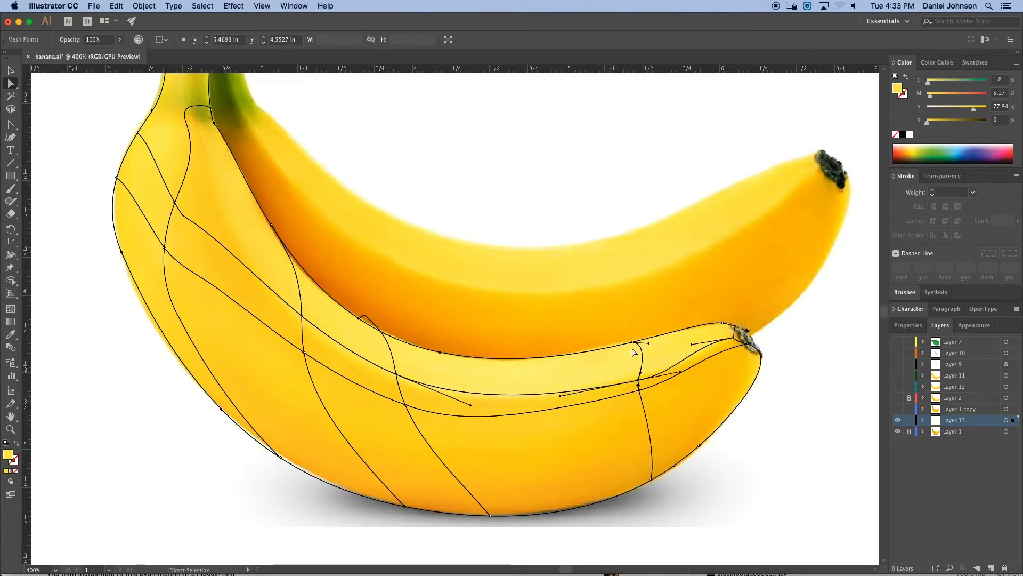
click(647, 344)
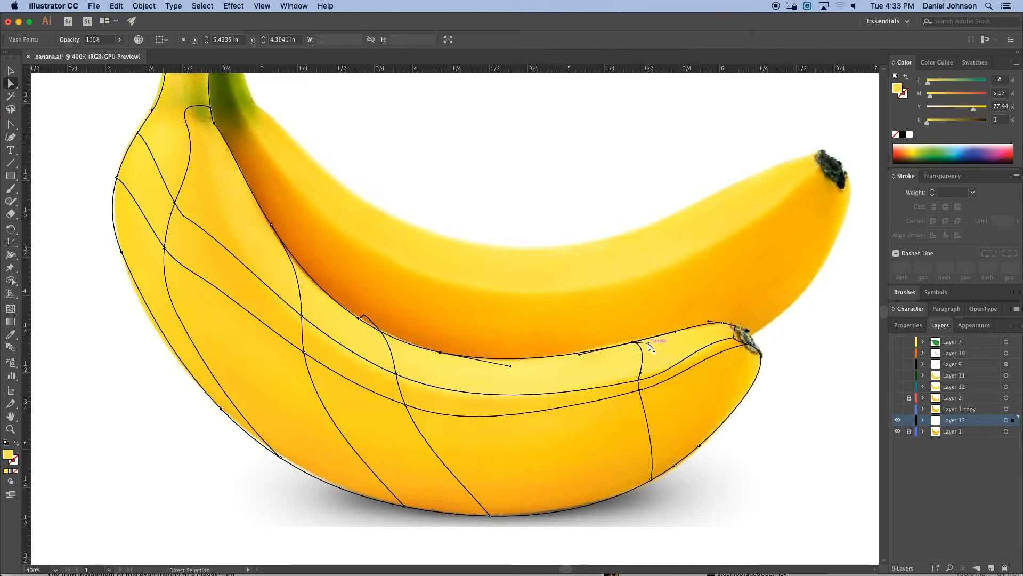
drag(649, 343, 635, 371)
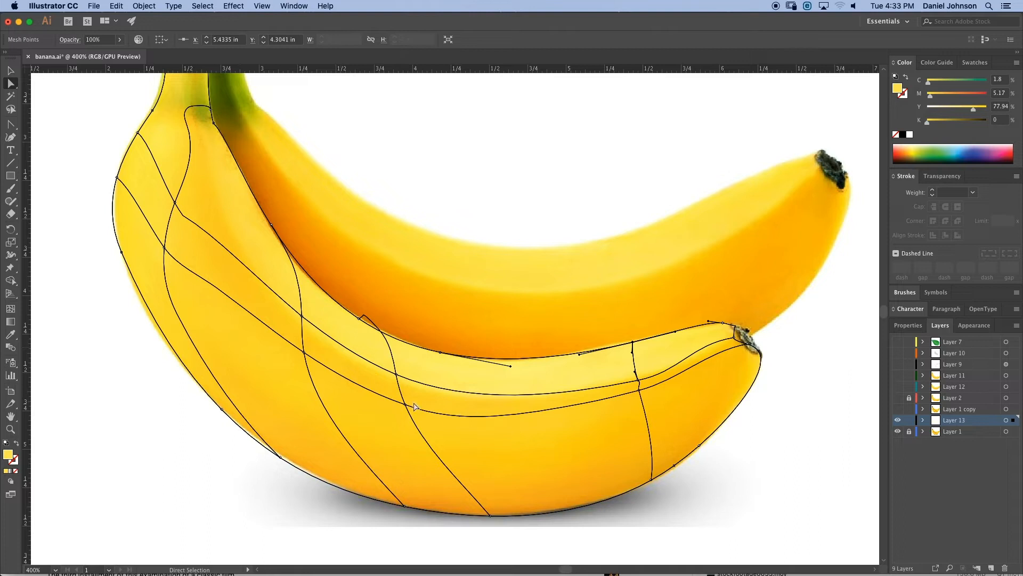
drag(405, 403, 401, 391)
drag(305, 354, 300, 326)
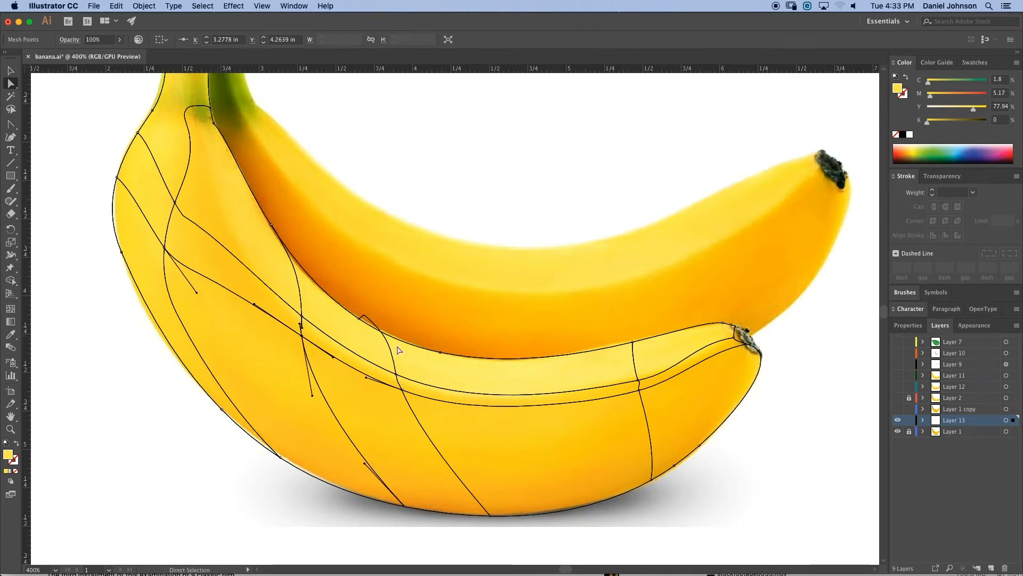
- Drag two mesh points in the middle of the banana up toward its inner edge
key(super+equal)
key(super+equal)
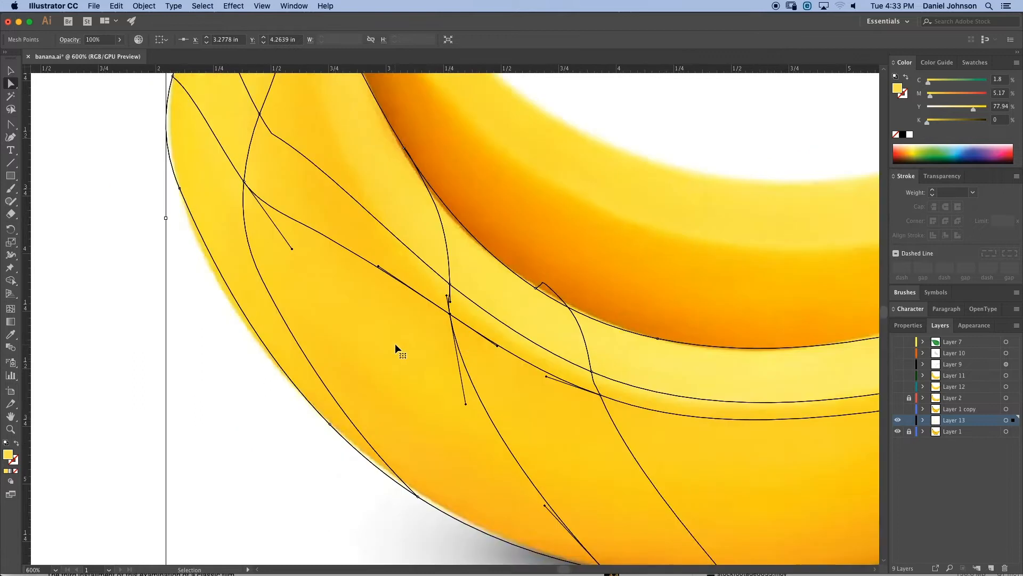
drag(581, 344, 485, 328)
drag(553, 400, 474, 299)
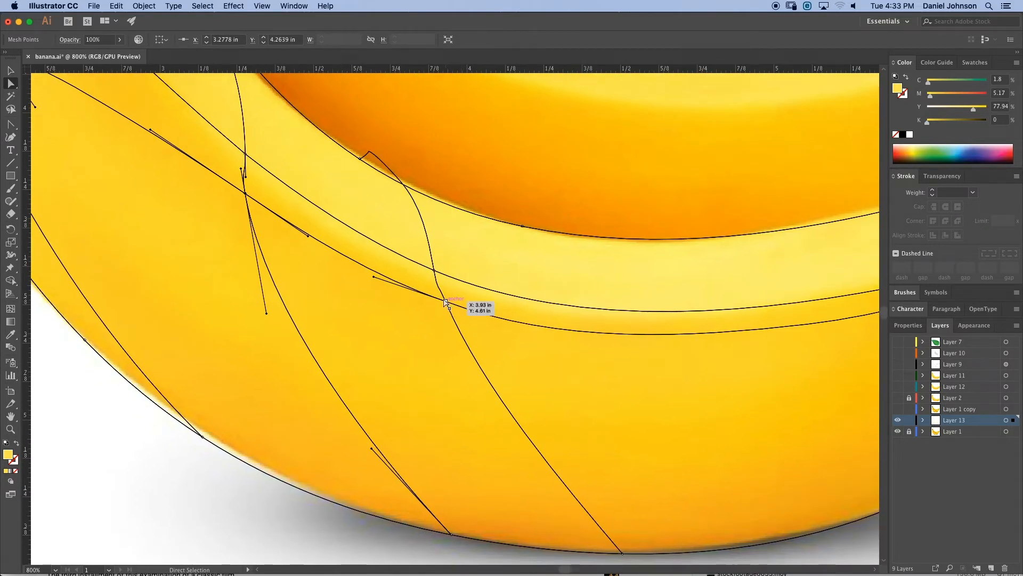
- Adjust the handles of the mesh point at the banana's inner edge and shift the neighbouring mesh points
scroll(436, 277, up, 3)
scroll(436, 278, left, 2)
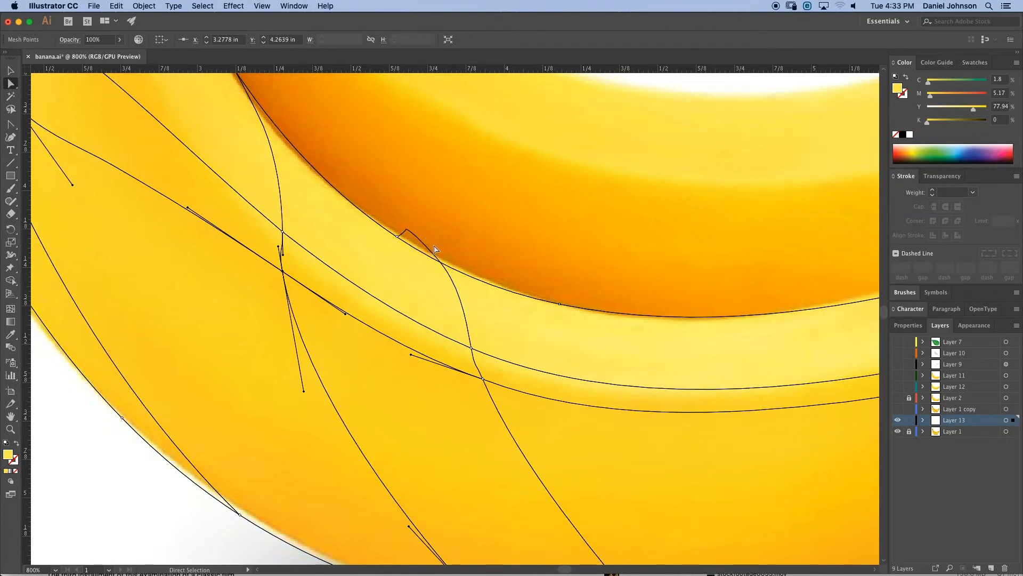
click(395, 233)
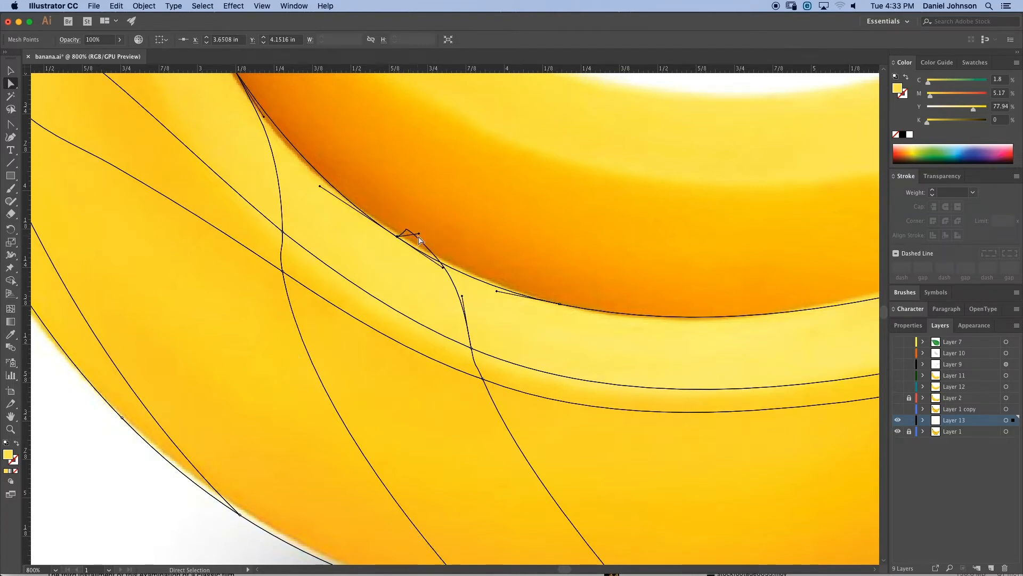
drag(419, 235, 360, 248)
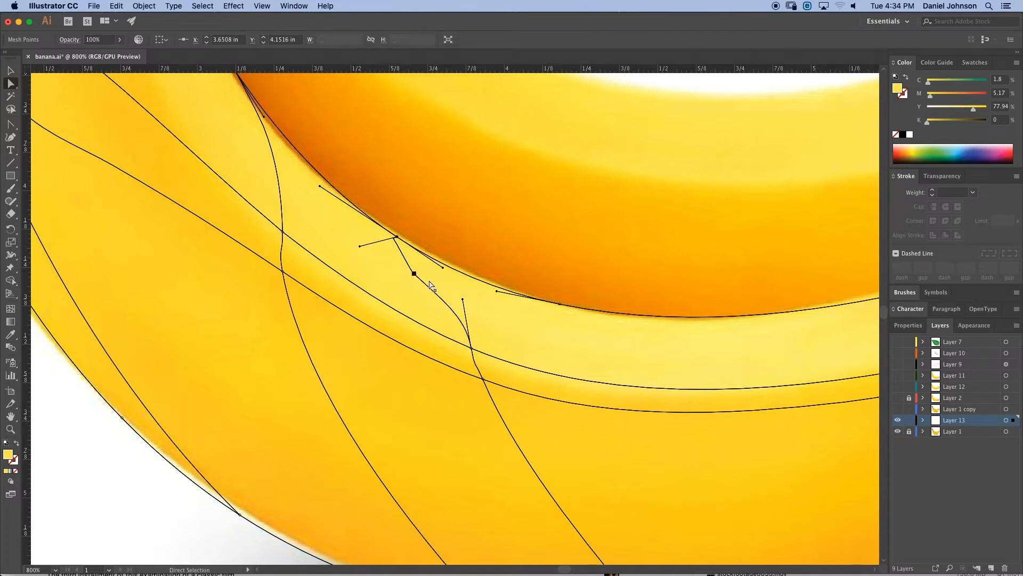
drag(464, 300, 475, 281)
drag(358, 248, 455, 322)
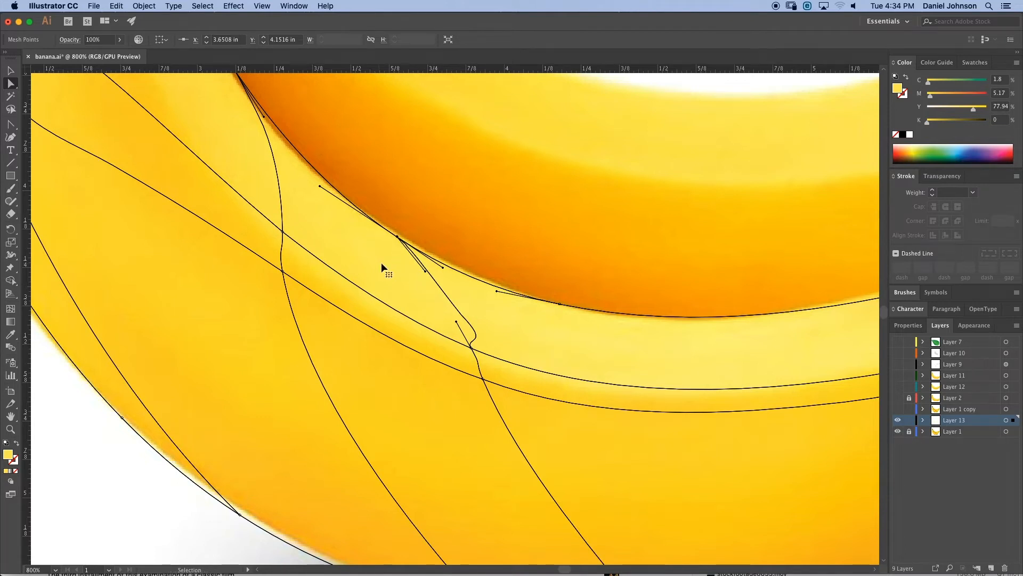
key(super+minus)
key(super+minus)
key(super+minus)
drag(484, 285, 441, 316)
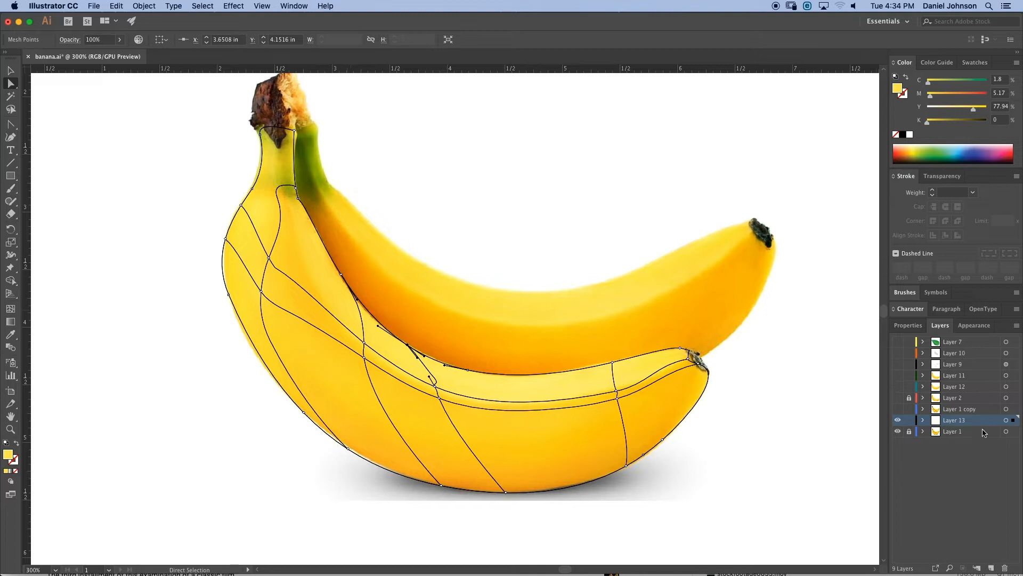
- Delete Layer 13 along with its mesh artwork and create a new empty layer
click(1005, 569)
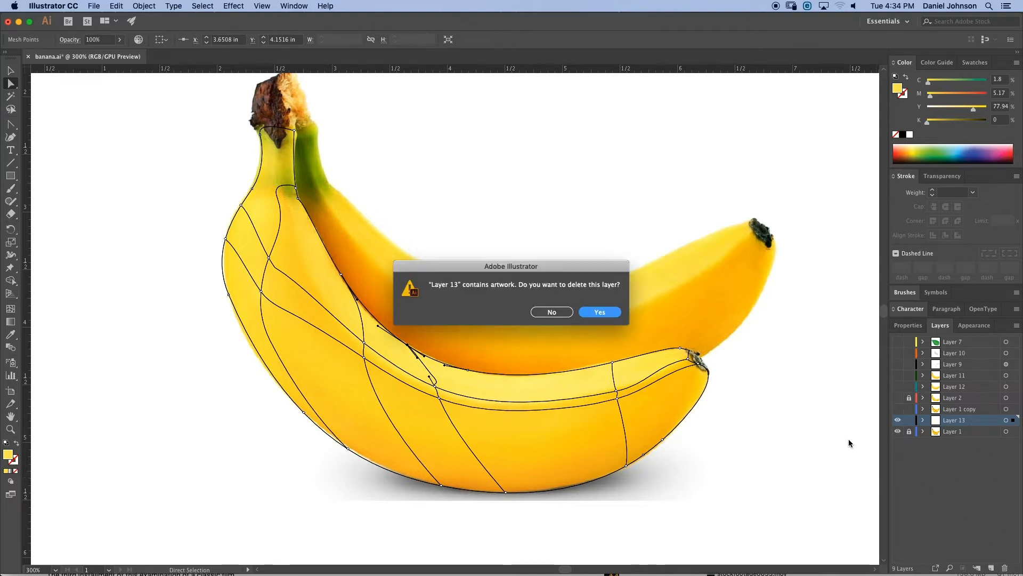
click(600, 313)
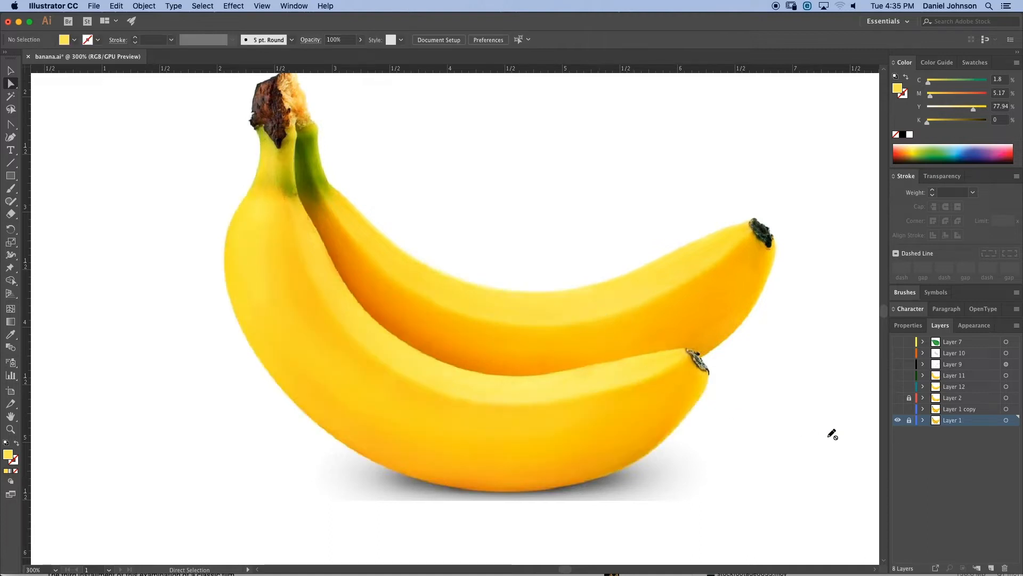
click(991, 567)
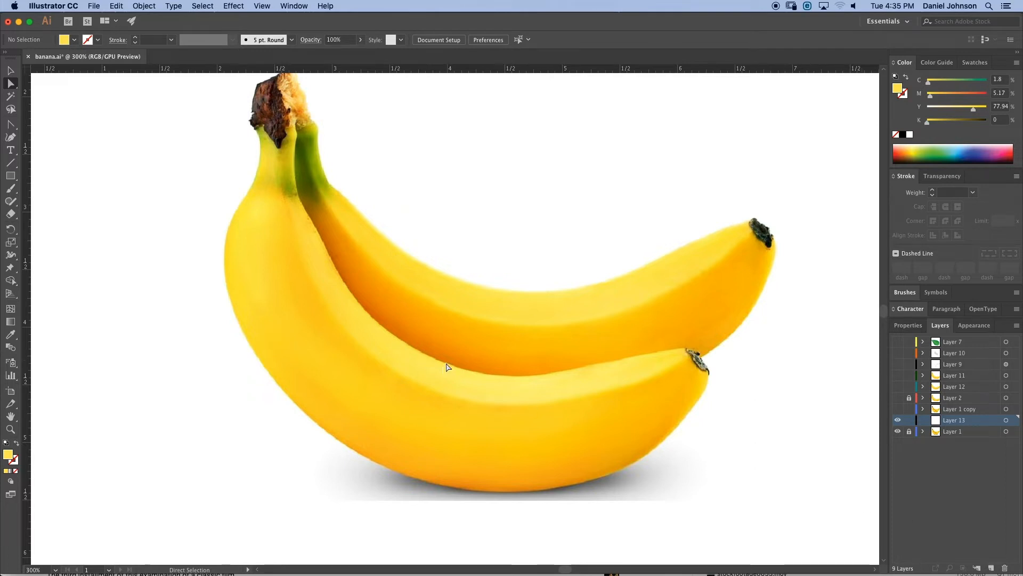
- Draw a rectangle about 4.14 in wide across the front banana and reduce its height to about 1 in
click(10, 176)
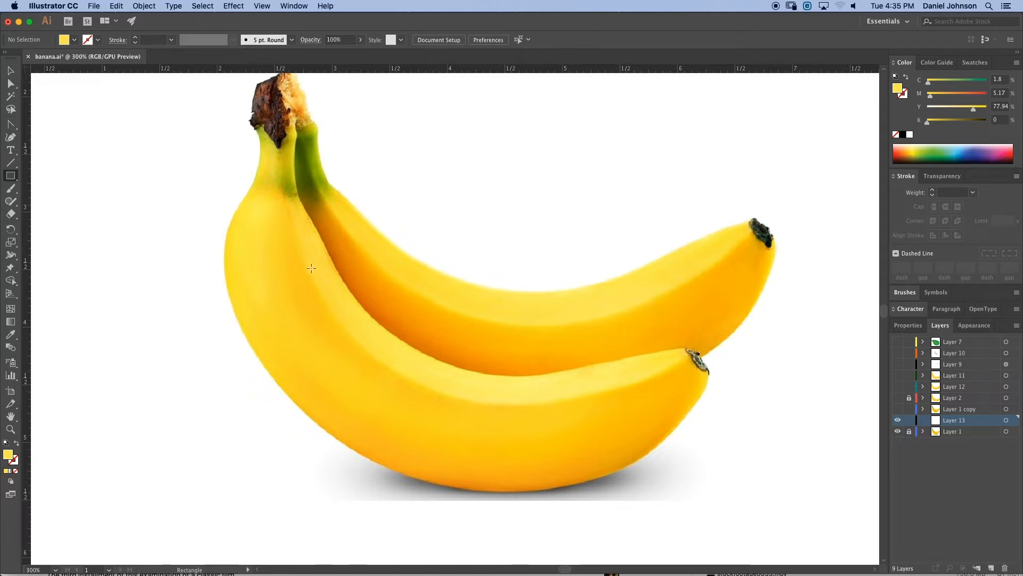
drag(234, 190, 710, 423)
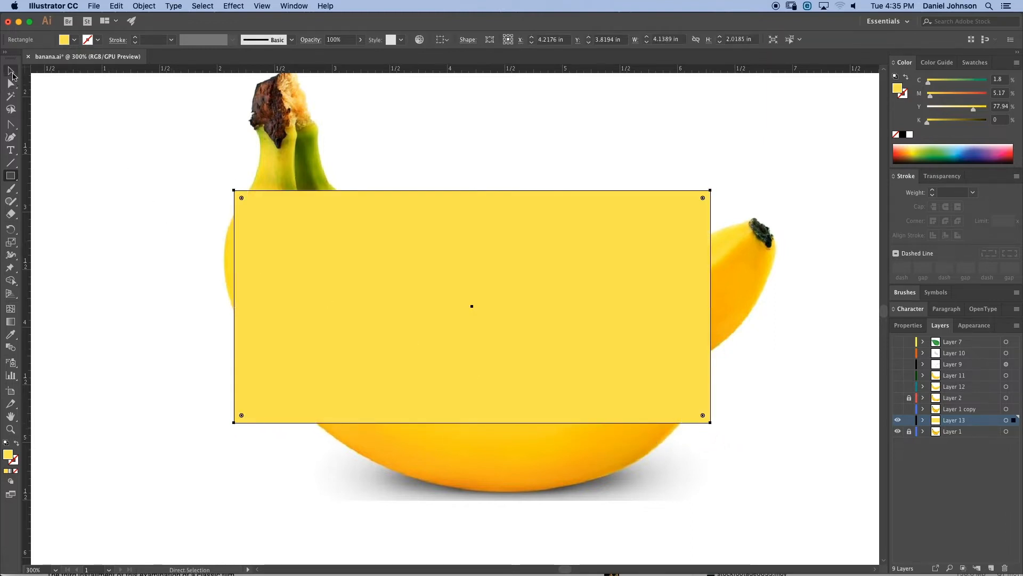
click(11, 70)
drag(479, 228, 480, 306)
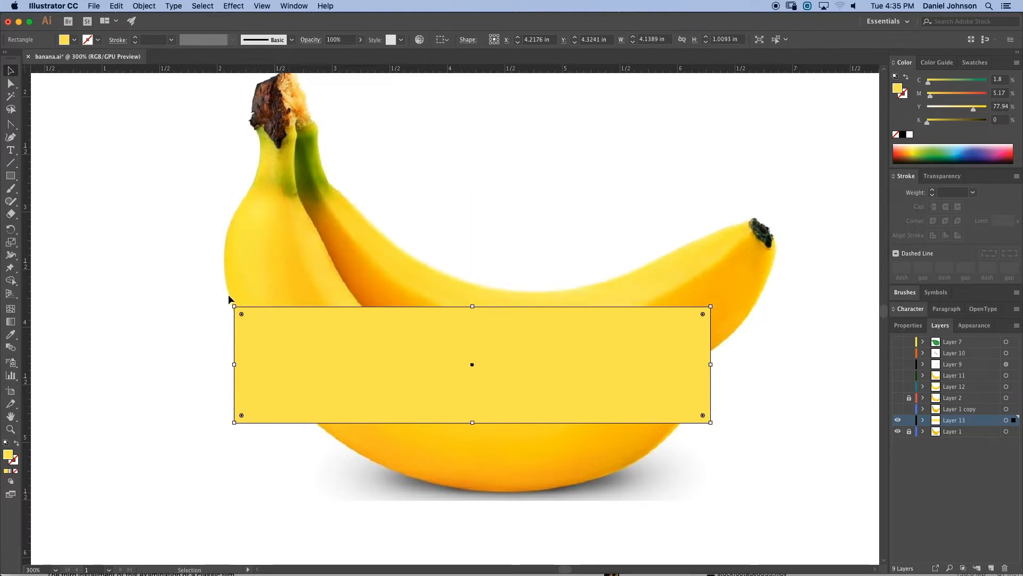
- Rotate the rectangle diagonally along the front banana's body and nudge its position and corners to fit
drag(227, 307, 352, 220)
drag(349, 272, 224, 257)
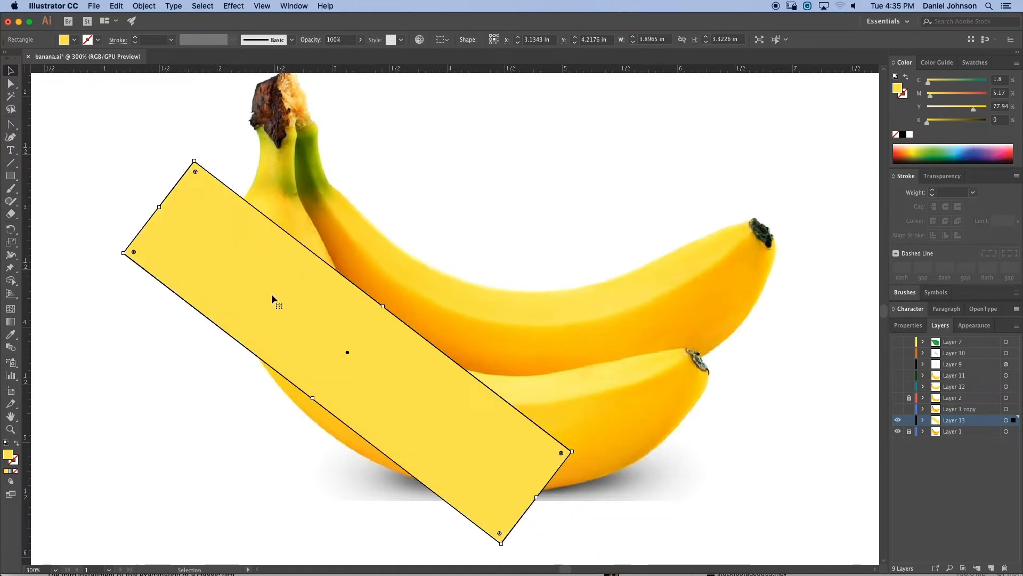
drag(266, 288, 343, 295)
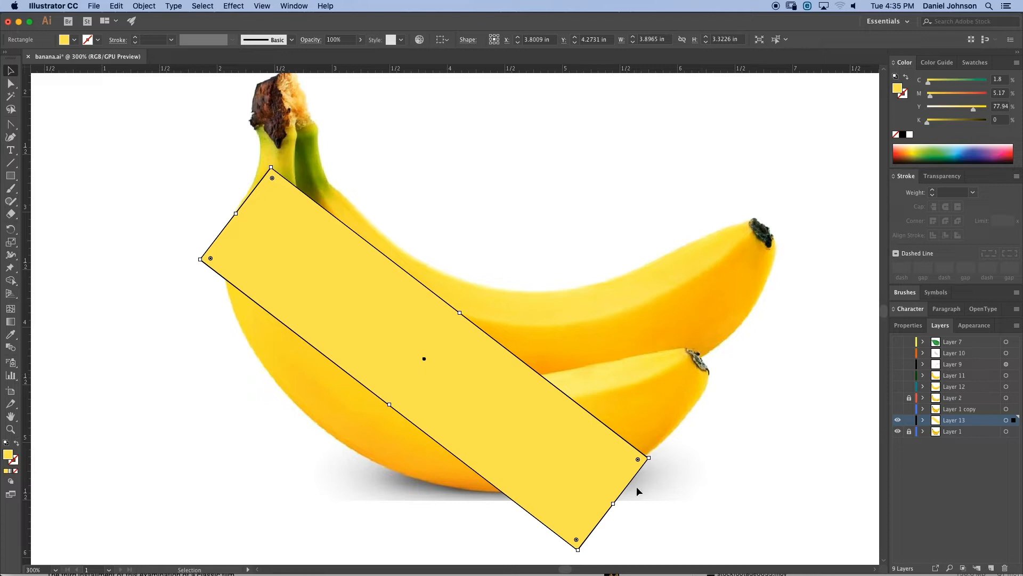
drag(613, 504, 621, 508)
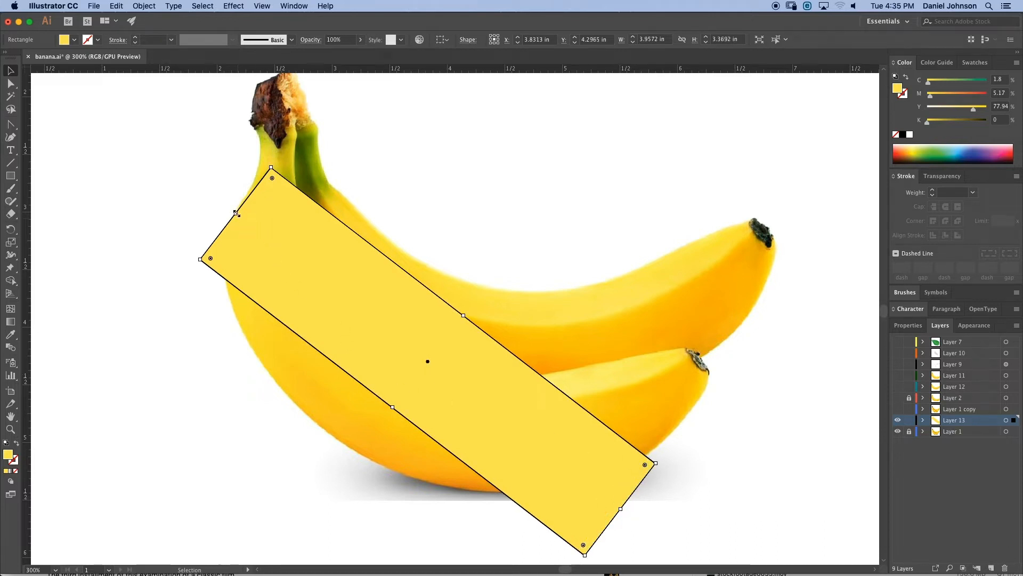
drag(237, 218, 233, 213)
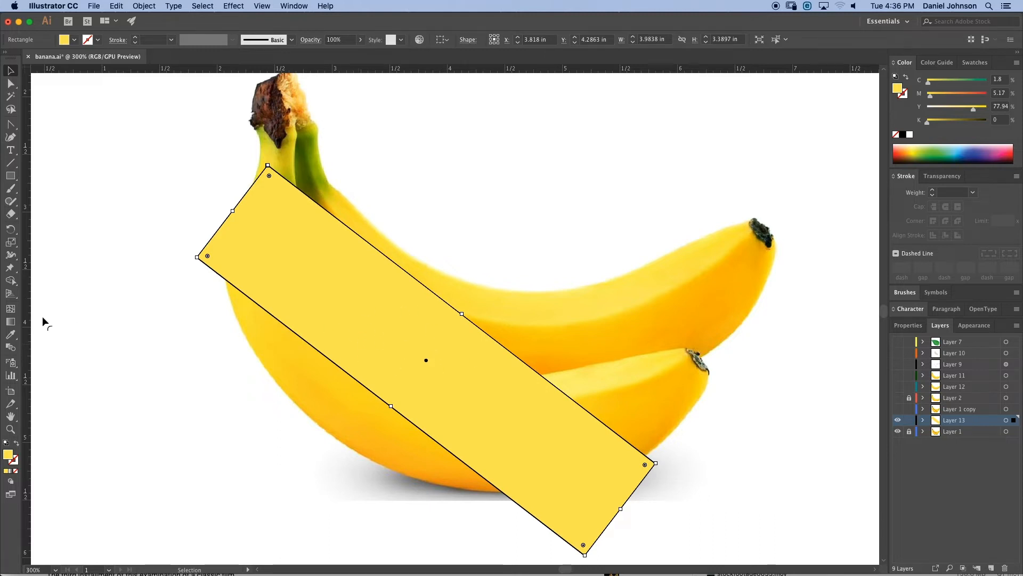
click(10, 309)
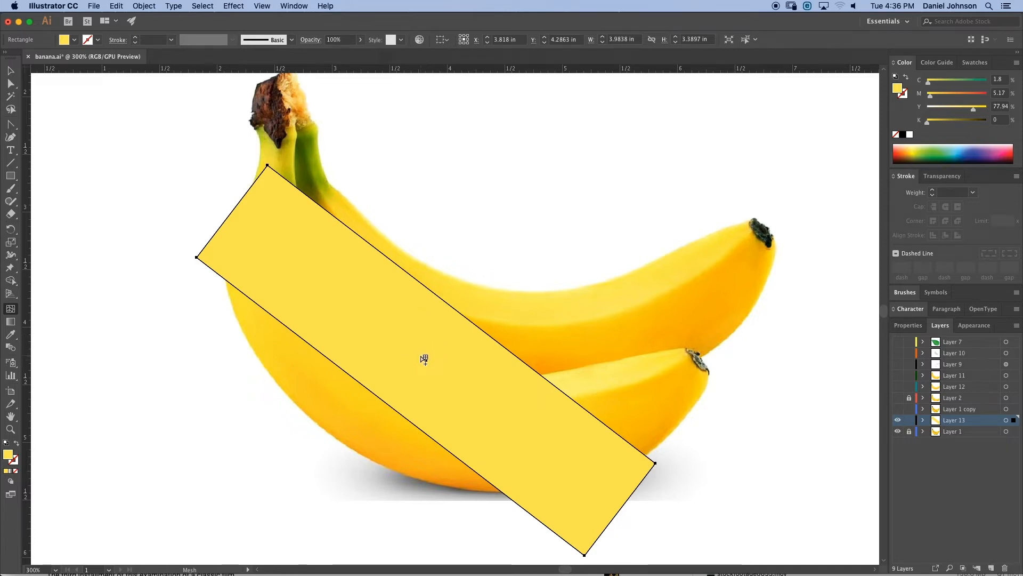
click(421, 354)
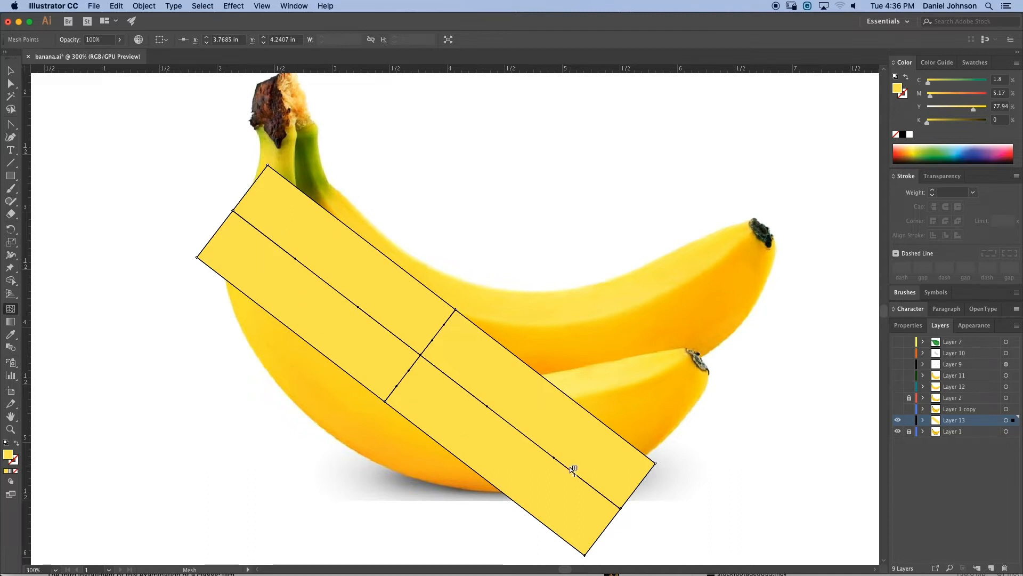
click(10, 70)
click(121, 41)
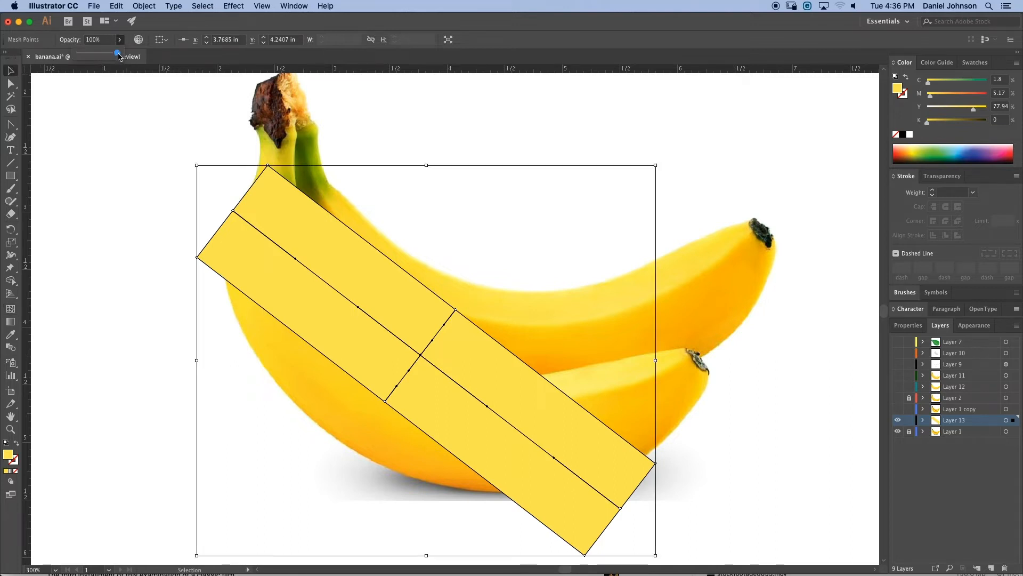
drag(118, 56, 79, 56)
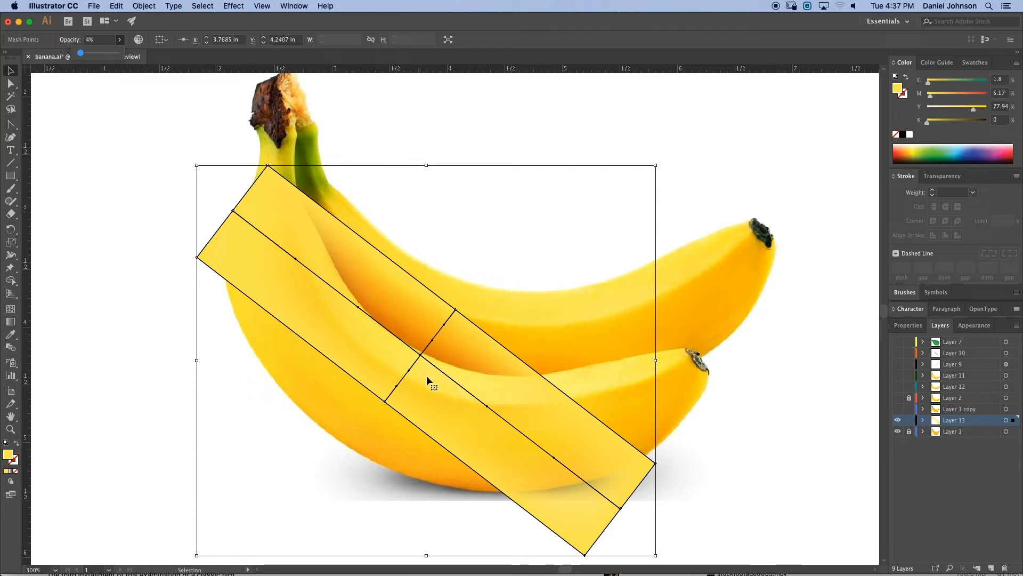
key(super+z)
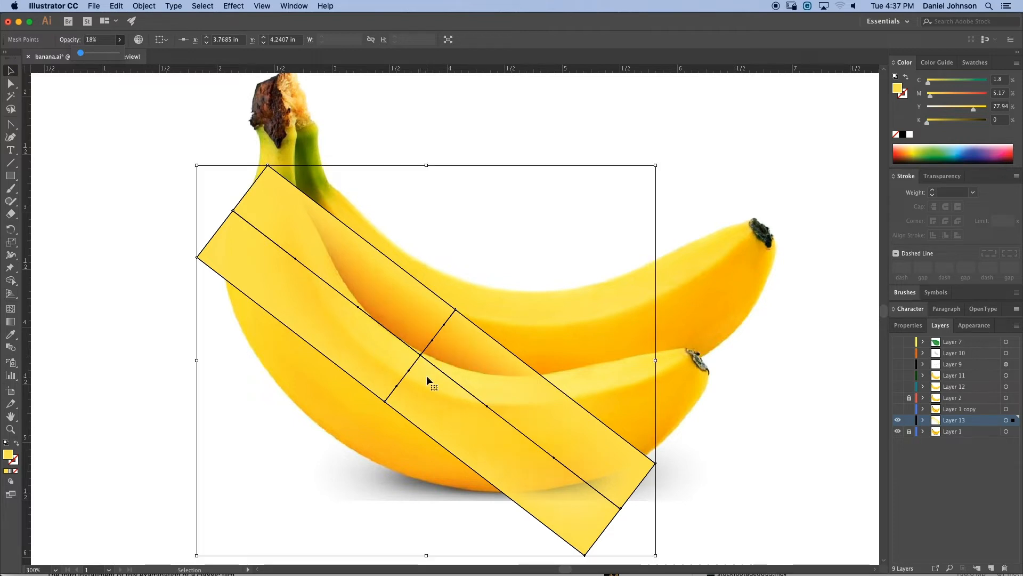
key(super+z)
key(super+z)
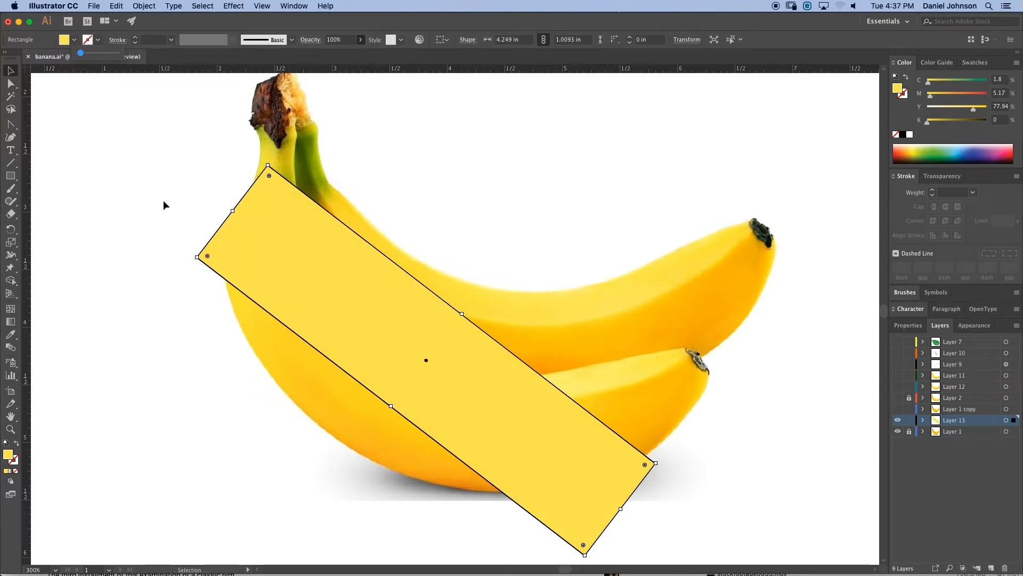
click(10, 70)
click(64, 110)
click(301, 277)
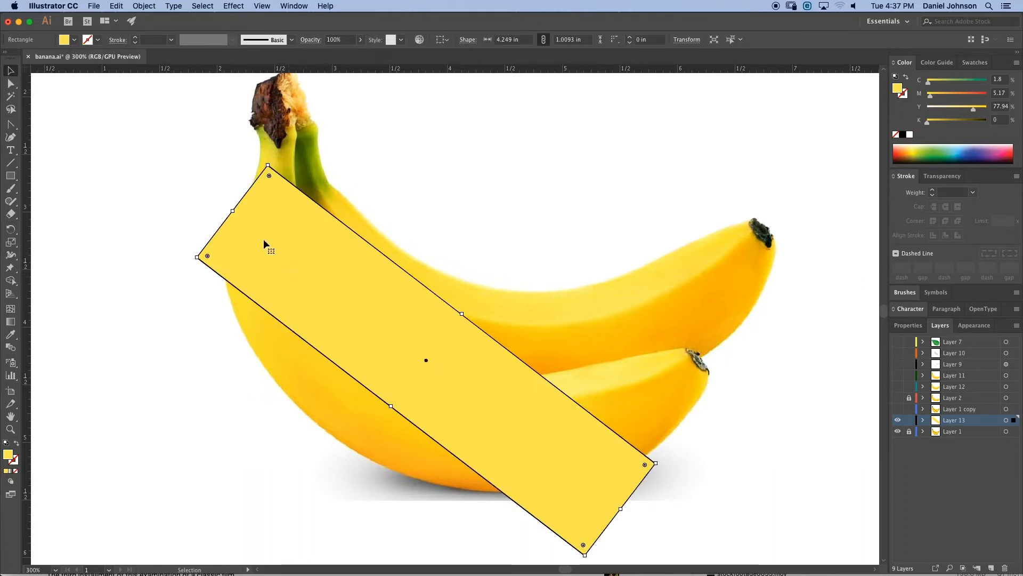
click(361, 40)
drag(362, 54, 326, 53)
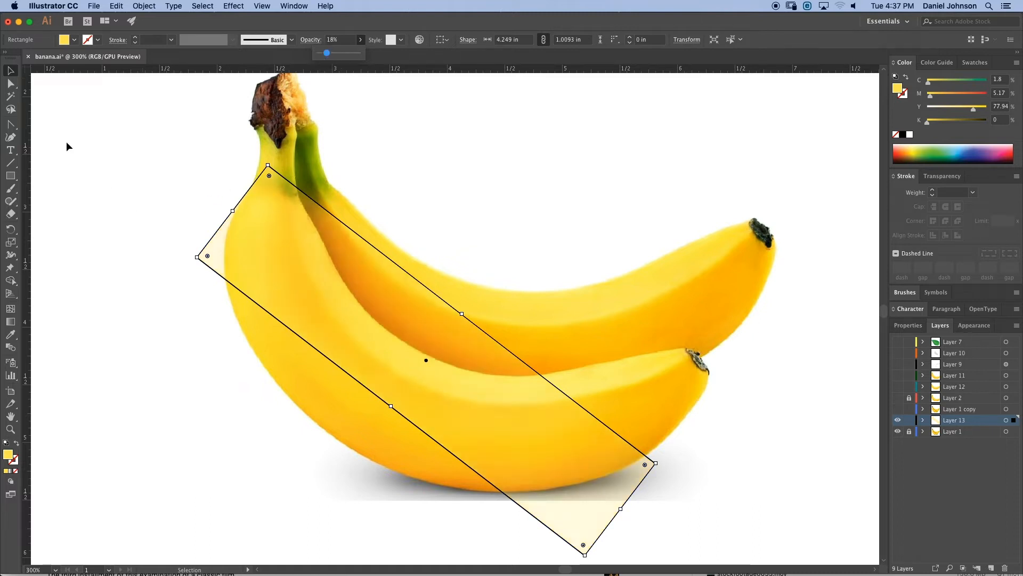
click(11, 84)
click(235, 239)
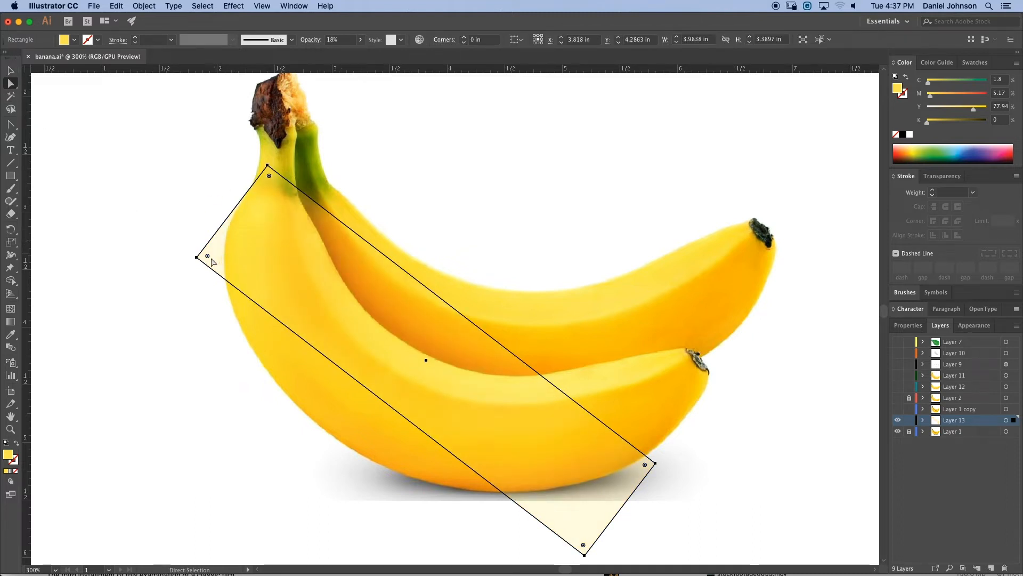
click(197, 257)
click(360, 40)
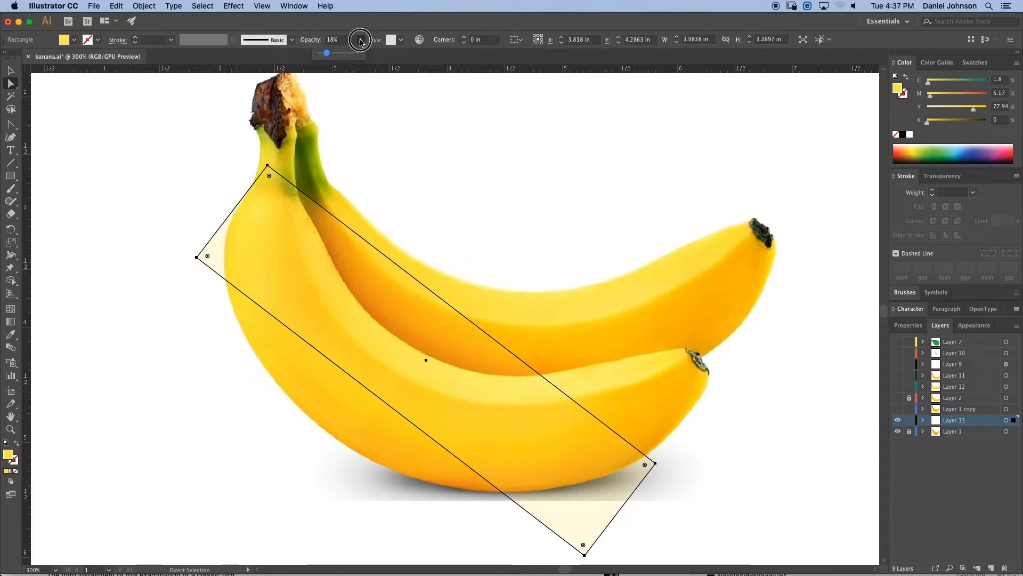
drag(324, 53, 387, 55)
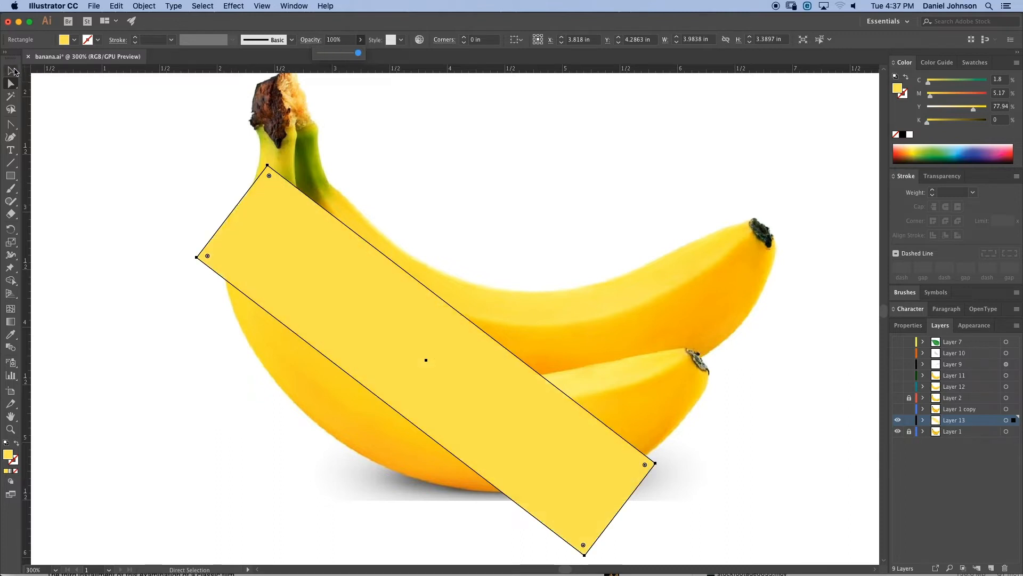
- Add a mesh point at the rectangle's centre with the Mesh tool and lower the mesh's opacity to 25%
click(10, 309)
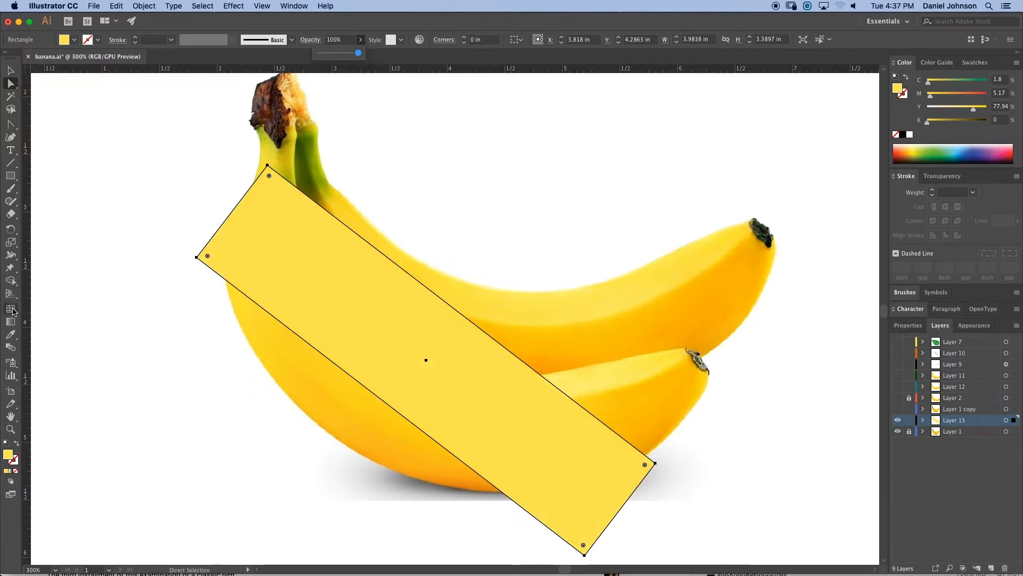
click(422, 363)
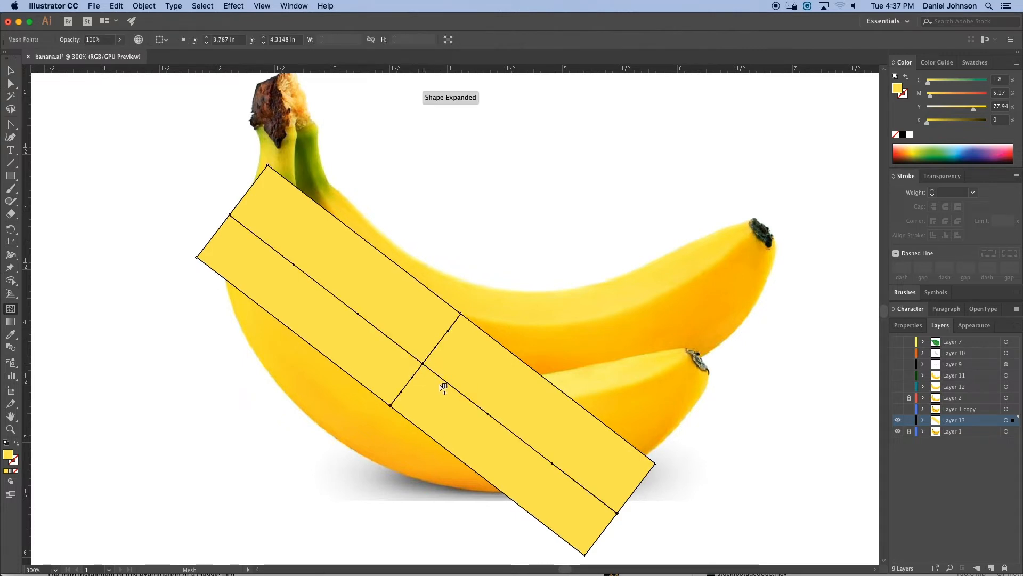
key(v)
click(64, 124)
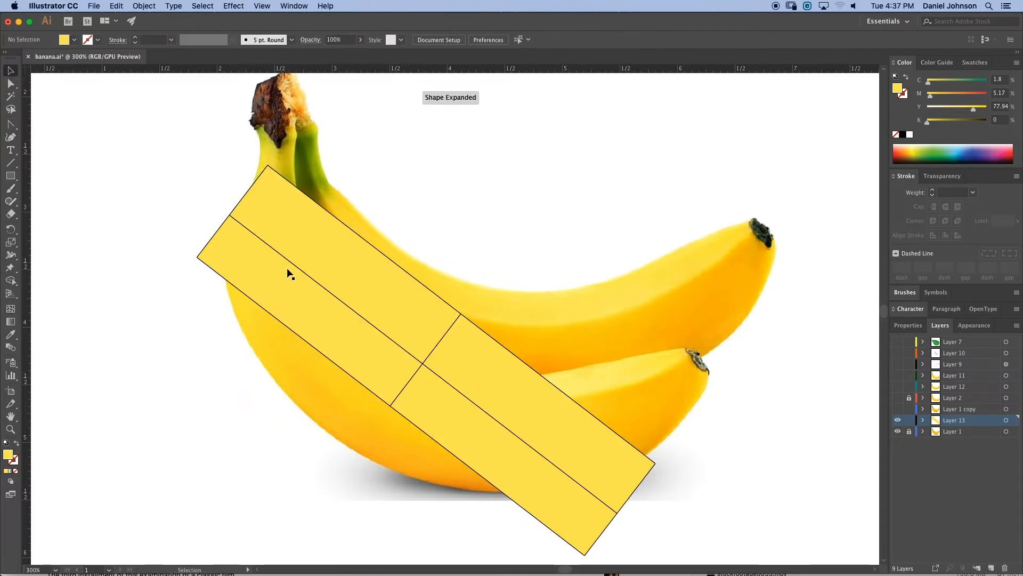
click(303, 234)
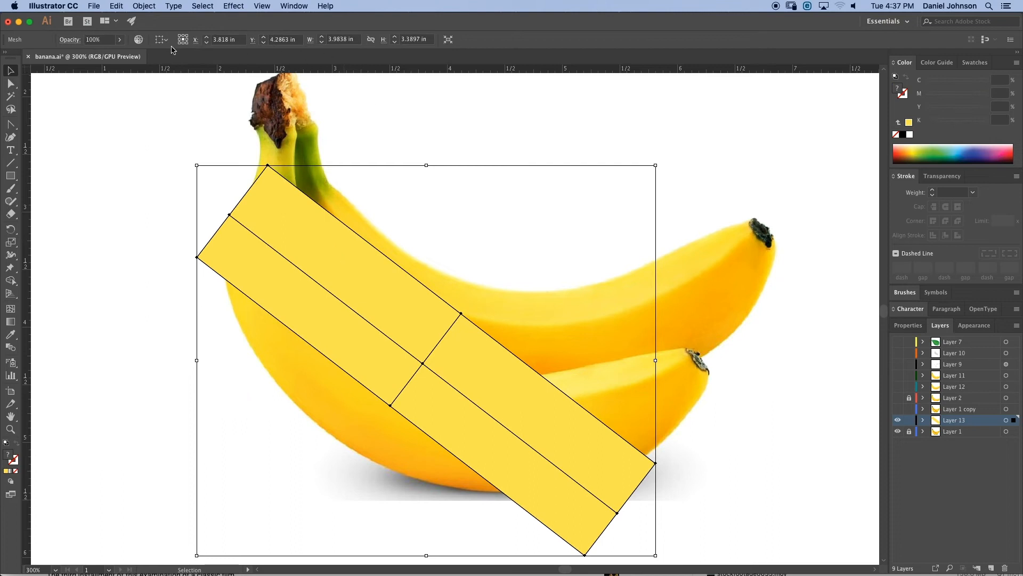
click(119, 40)
drag(120, 53, 89, 53)
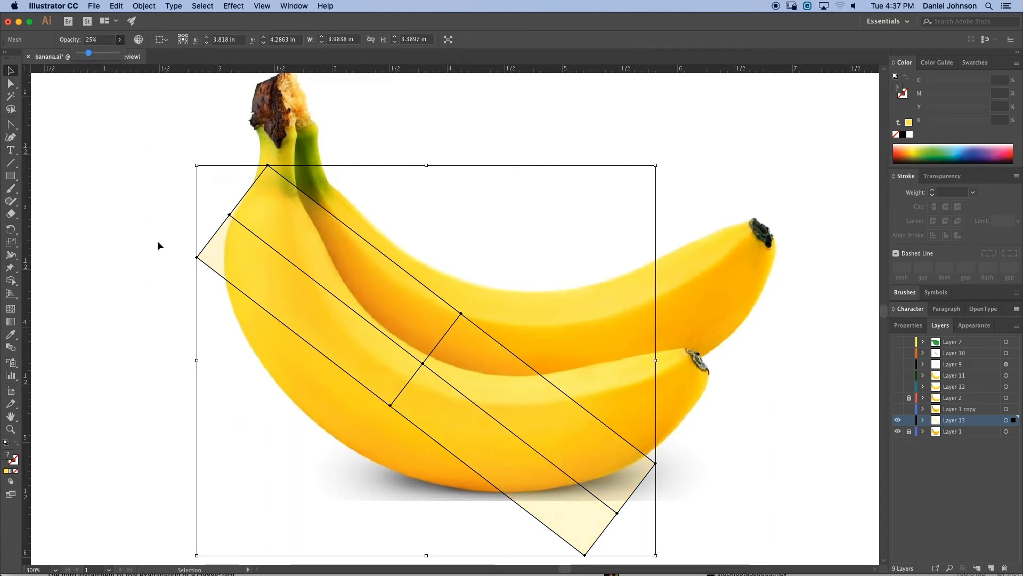
- Move the mesh's upper-left corner points onto the front banana's stem end
click(10, 83)
click(200, 282)
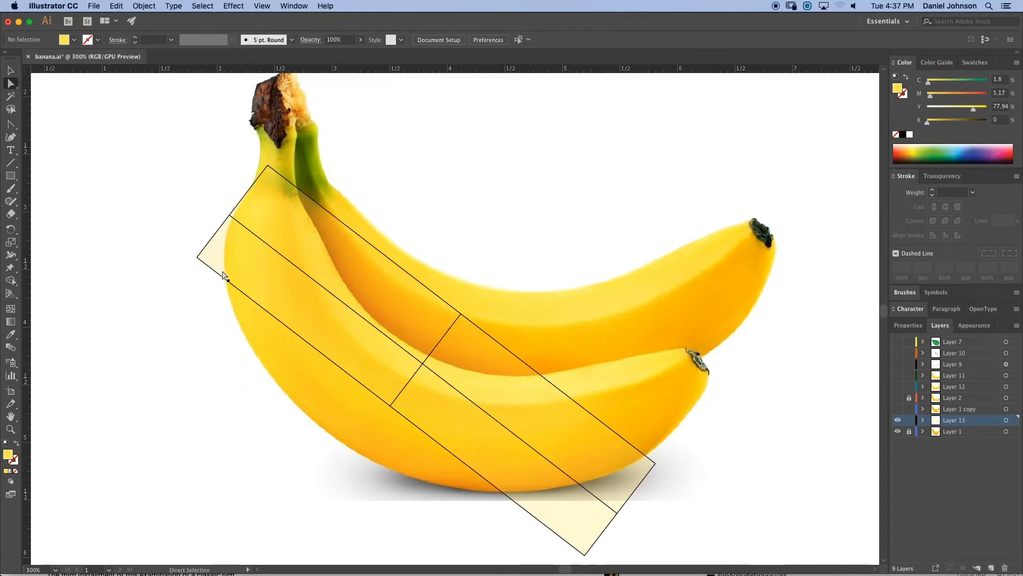
click(225, 276)
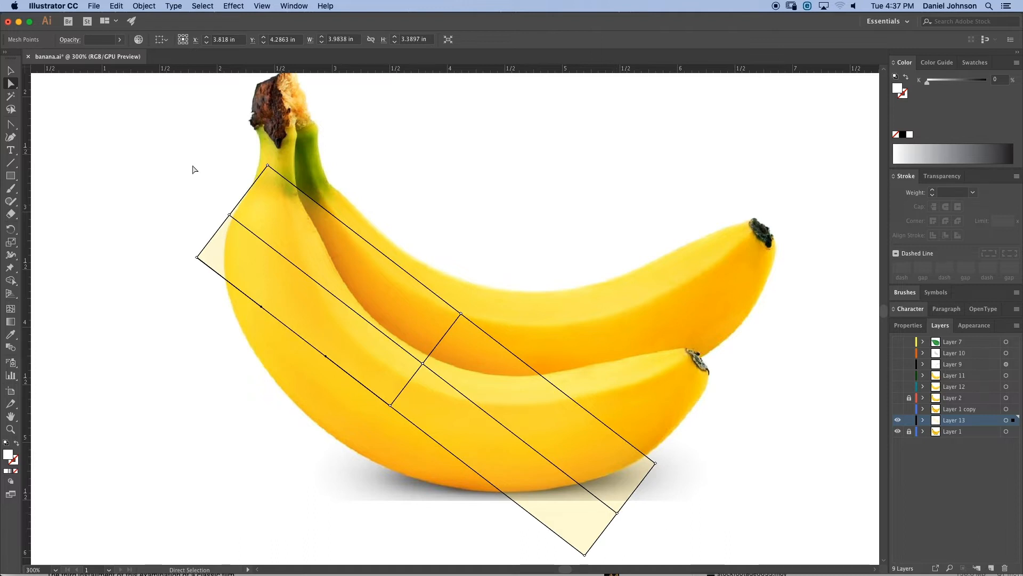
drag(267, 166, 299, 197)
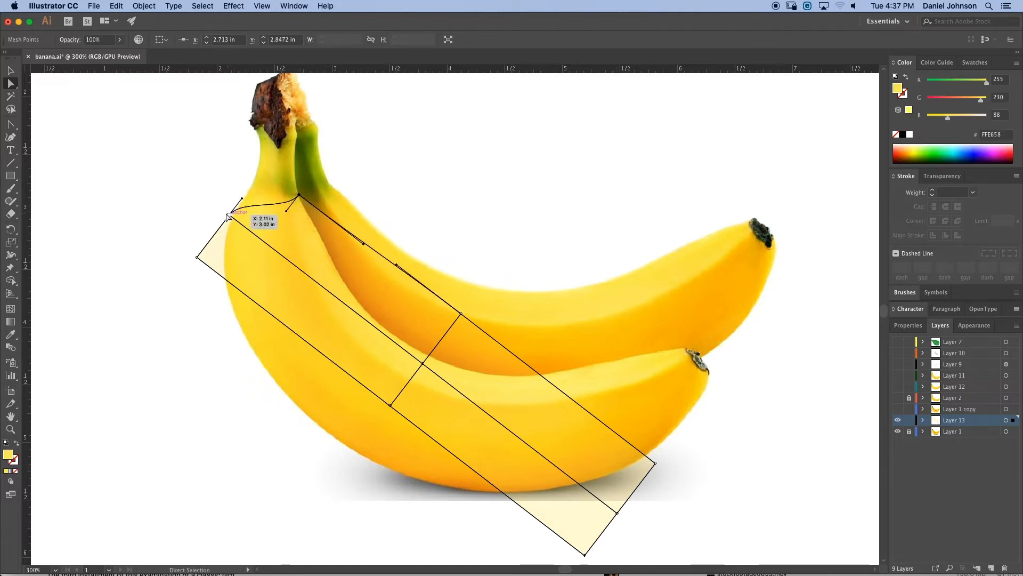
drag(230, 216, 256, 201)
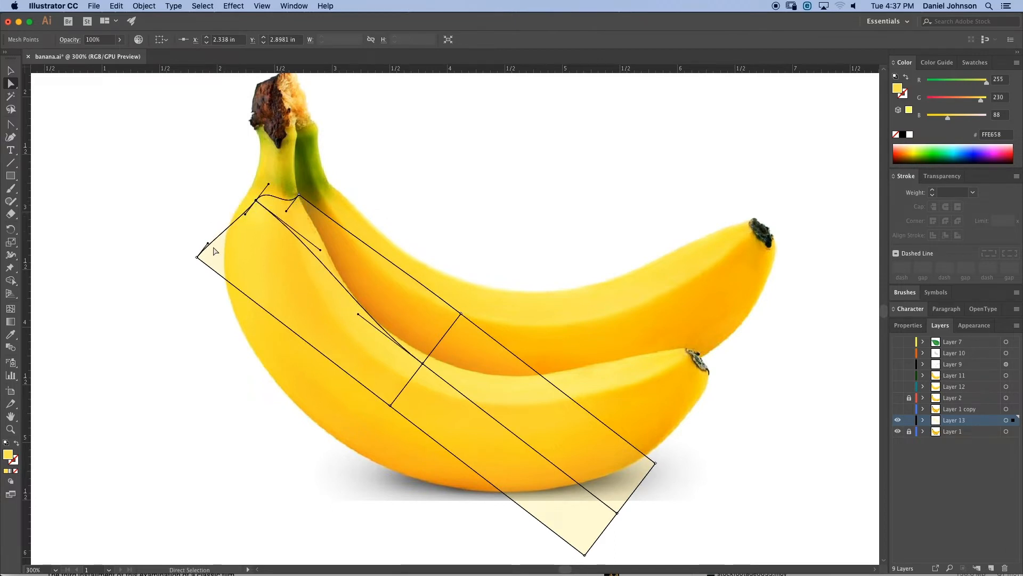
drag(197, 258, 230, 216)
- Shift the middle row of mesh points down and left to follow the front banana's curve
drag(392, 406, 359, 452)
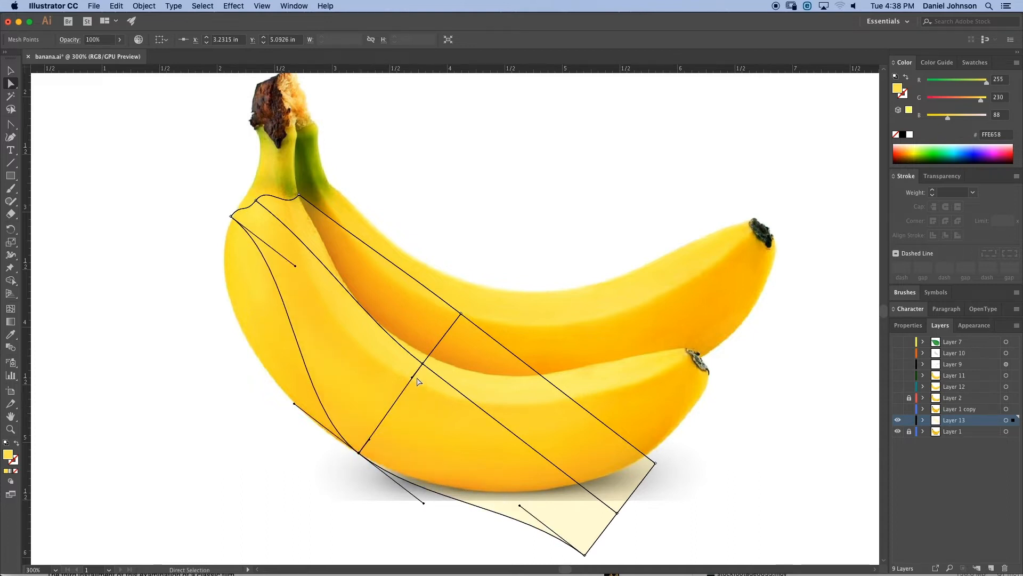
drag(422, 368, 392, 408)
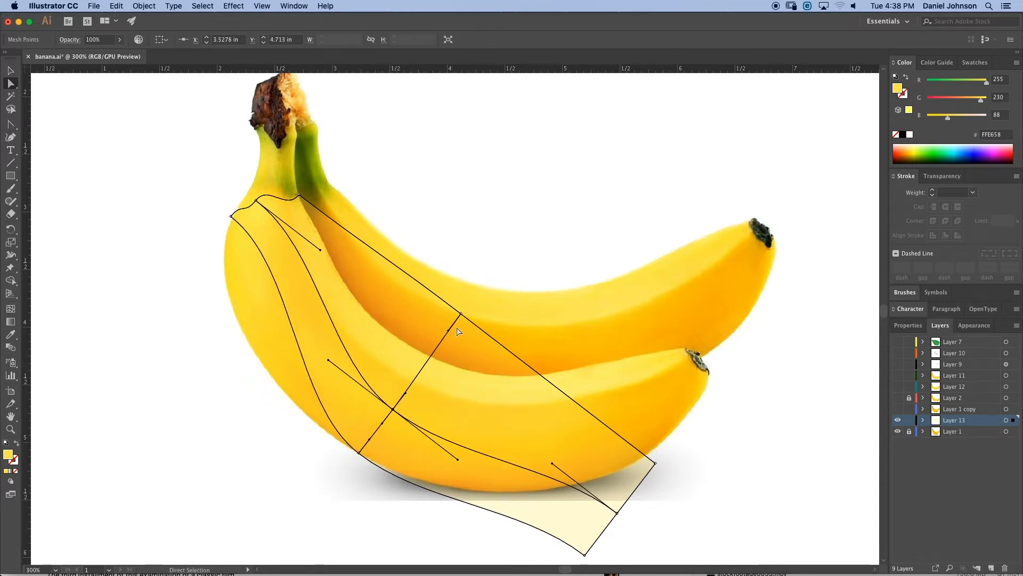
drag(461, 314, 430, 358)
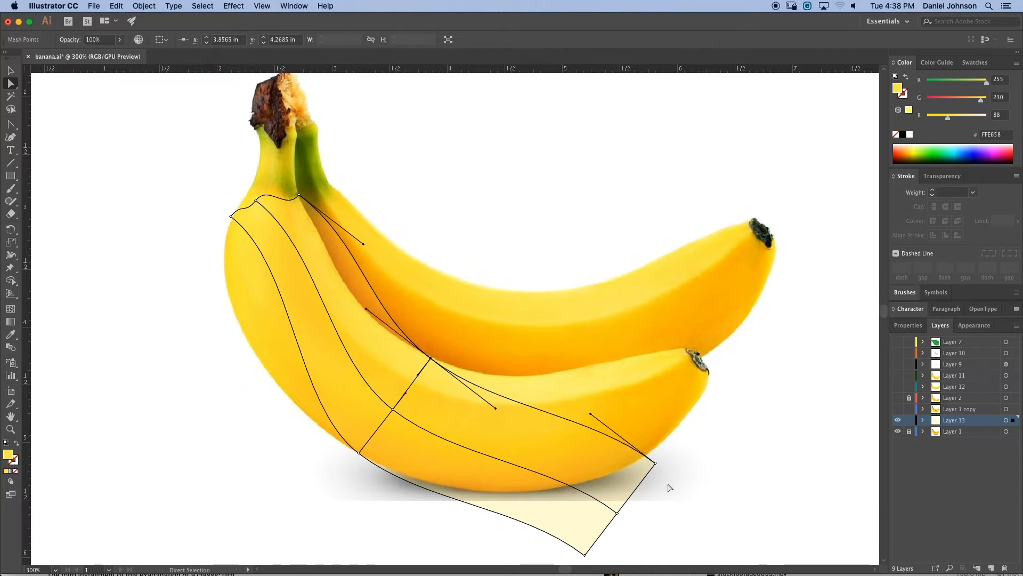
- Drag the mesh's far-end corner points onto the front banana's tip and adjust a handle there
drag(656, 464, 685, 351)
drag(619, 510, 670, 393)
drag(587, 556, 686, 427)
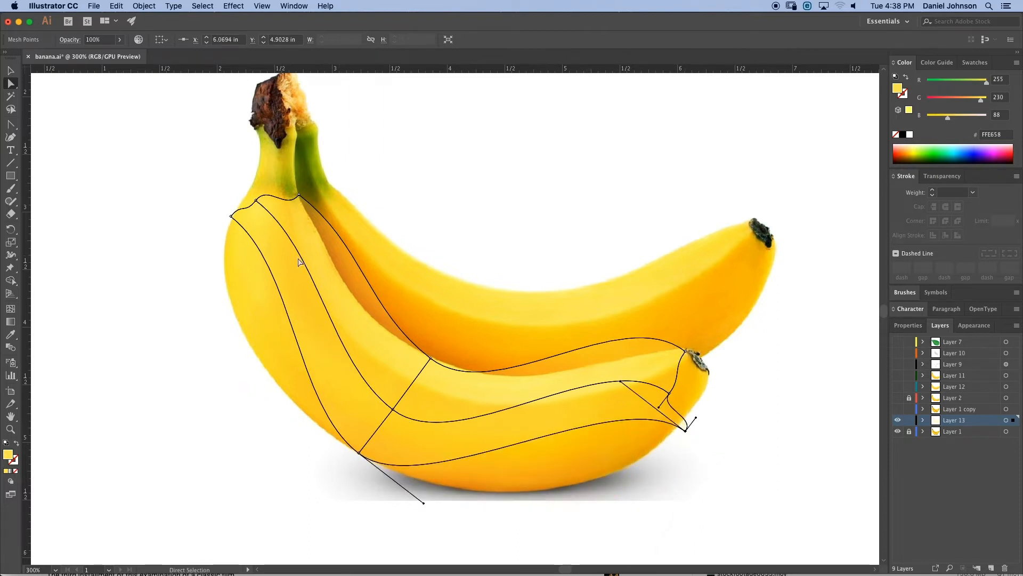
drag(670, 392, 693, 374)
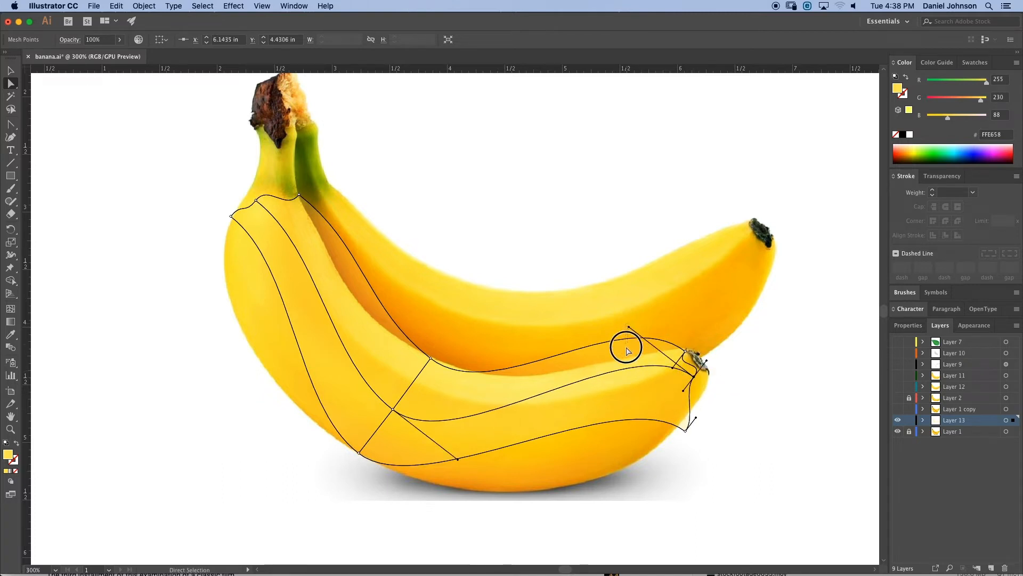
click(624, 347)
click(654, 345)
drag(629, 327, 630, 390)
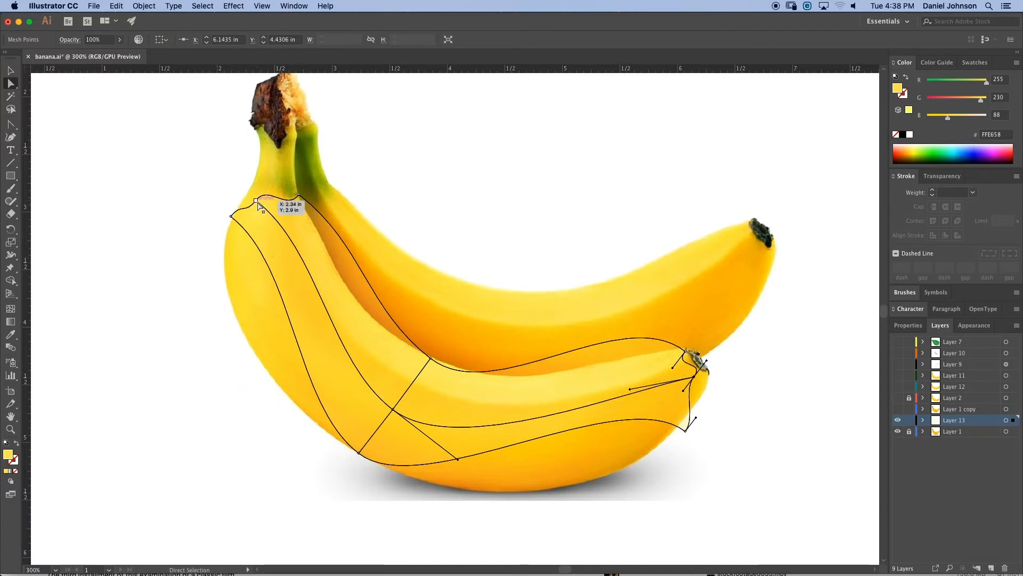
- Reposition the stem-end corner point and pull its handle out to round the banana's outer edge
mouse_move(257, 202)
mouse_down()
mouse_move(267, 190)
mouse_move(238, 204)
mouse_up()
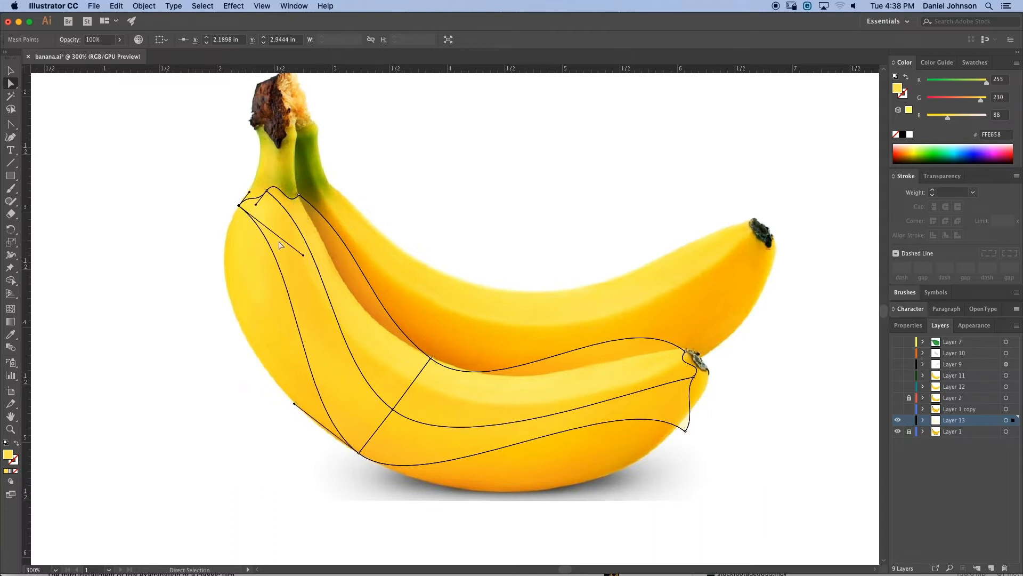
drag(306, 259, 185, 287)
drag(182, 291, 184, 294)
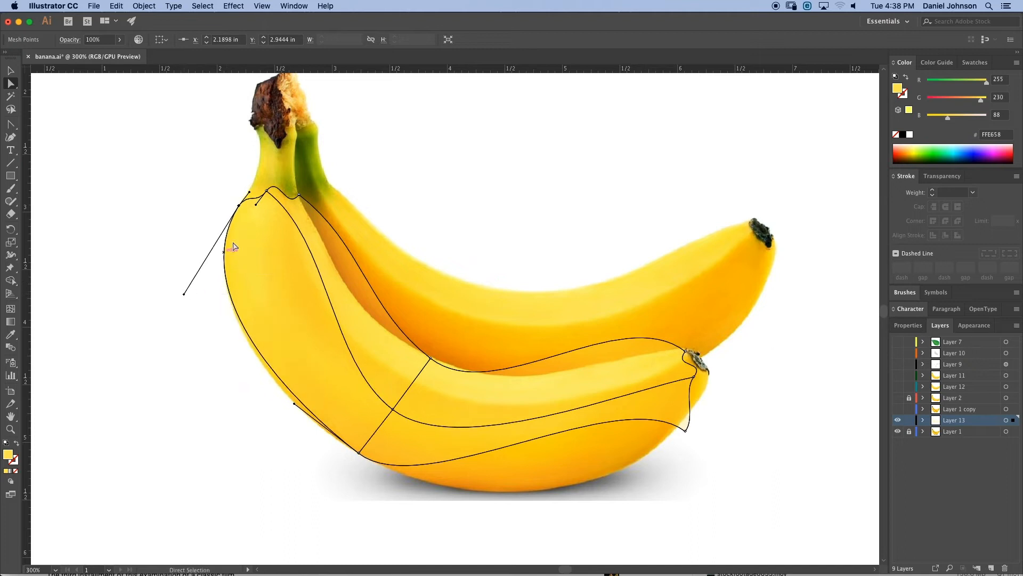
- Move the inner stem-end mesh point up and adjust its handles so the inner edge follows the banana's curve
click(299, 196)
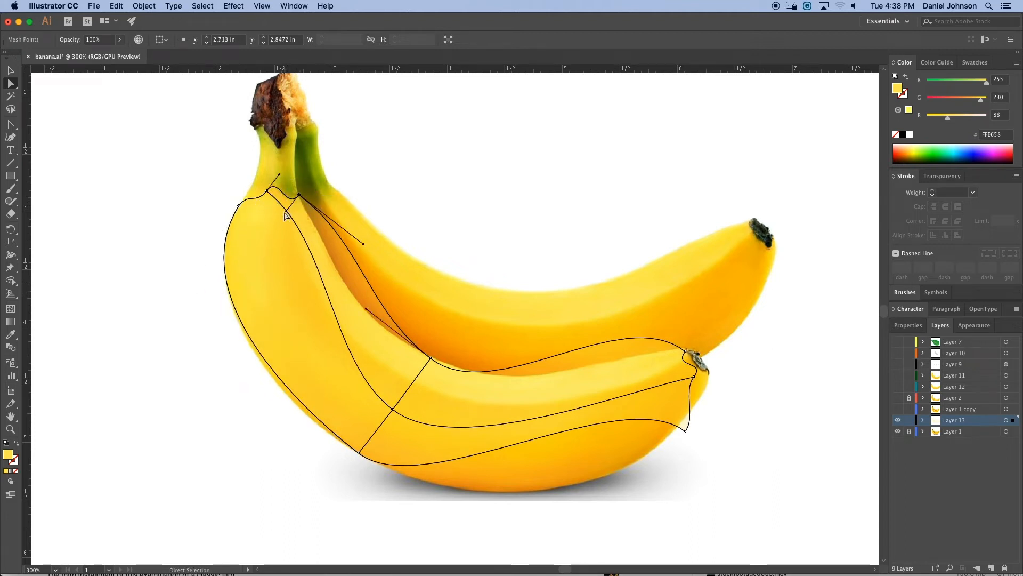
drag(285, 211, 281, 199)
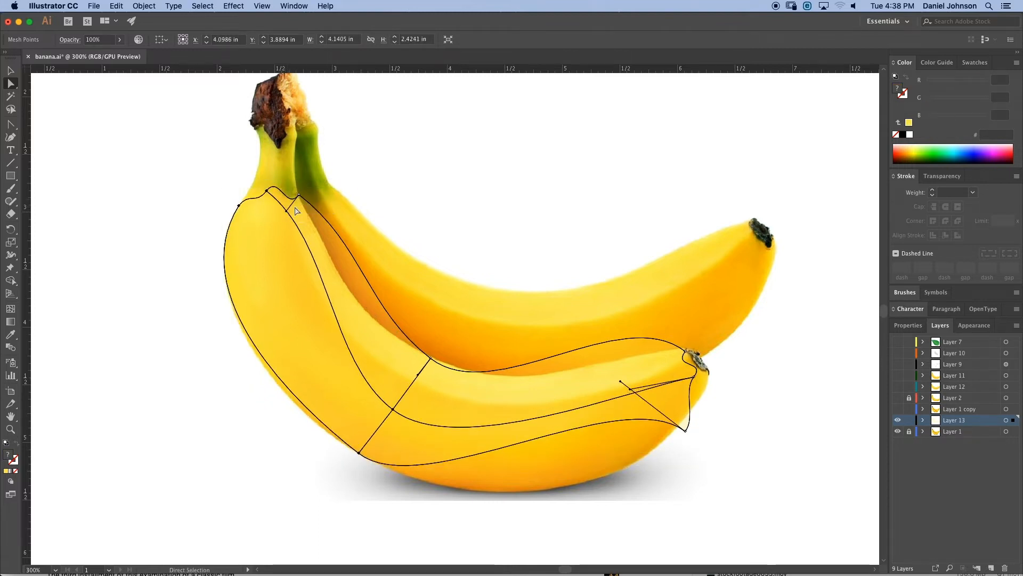
click(288, 213)
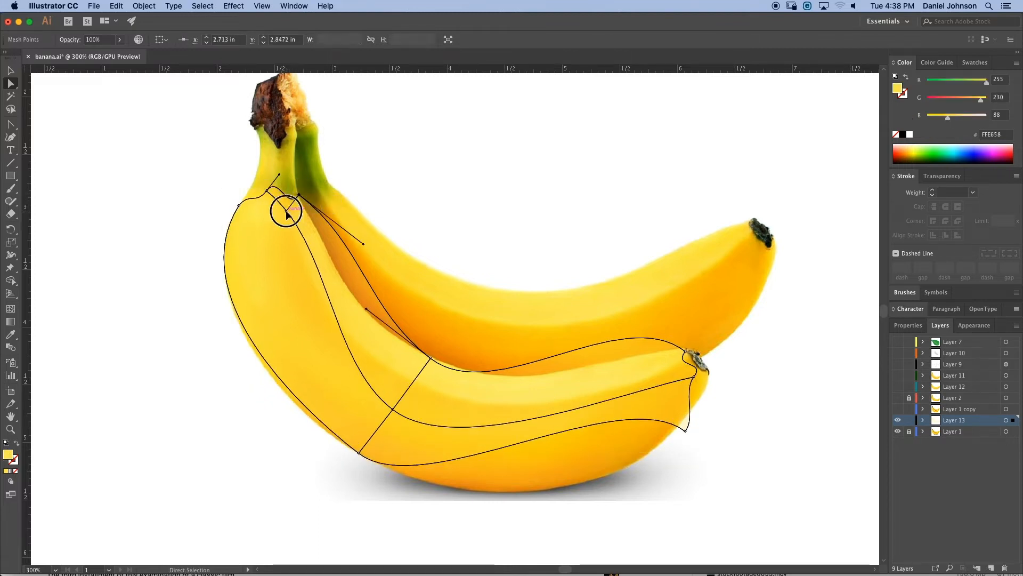
drag(286, 213, 284, 186)
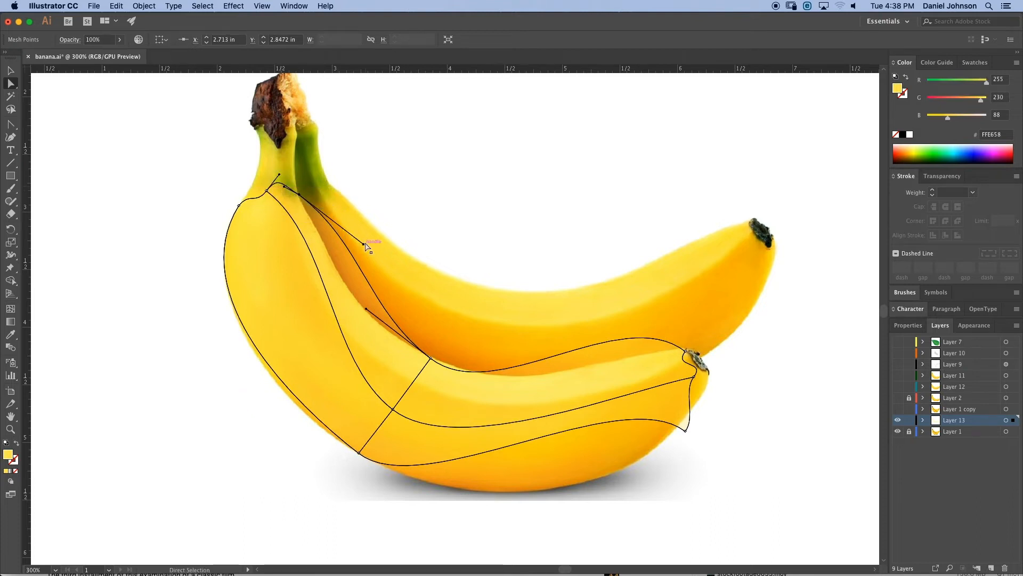
drag(366, 245, 326, 257)
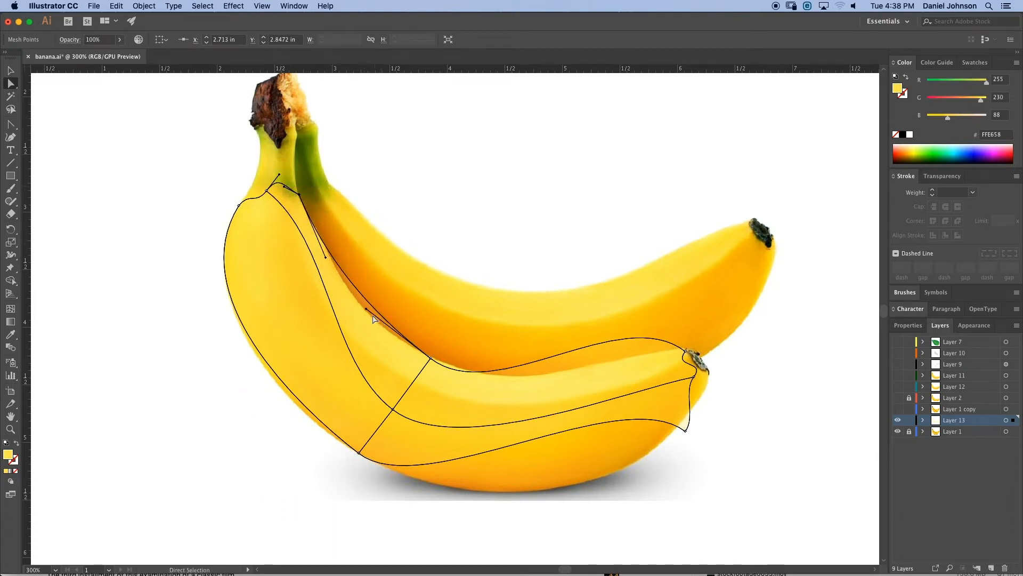
drag(368, 312, 357, 320)
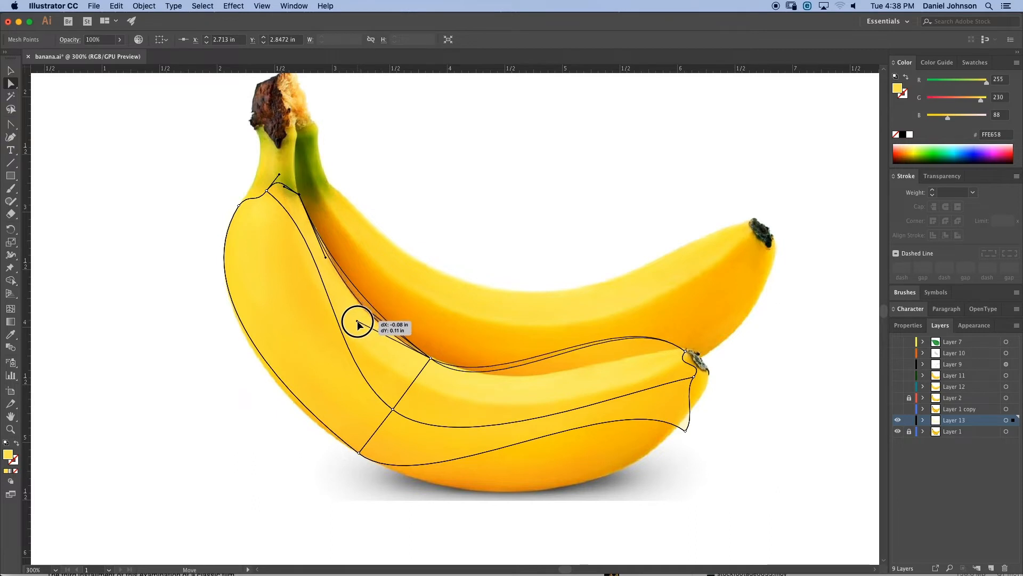
- Adjust the handle at the tip's upper corner and move the lower tip corner point up toward the stem end
click(431, 358)
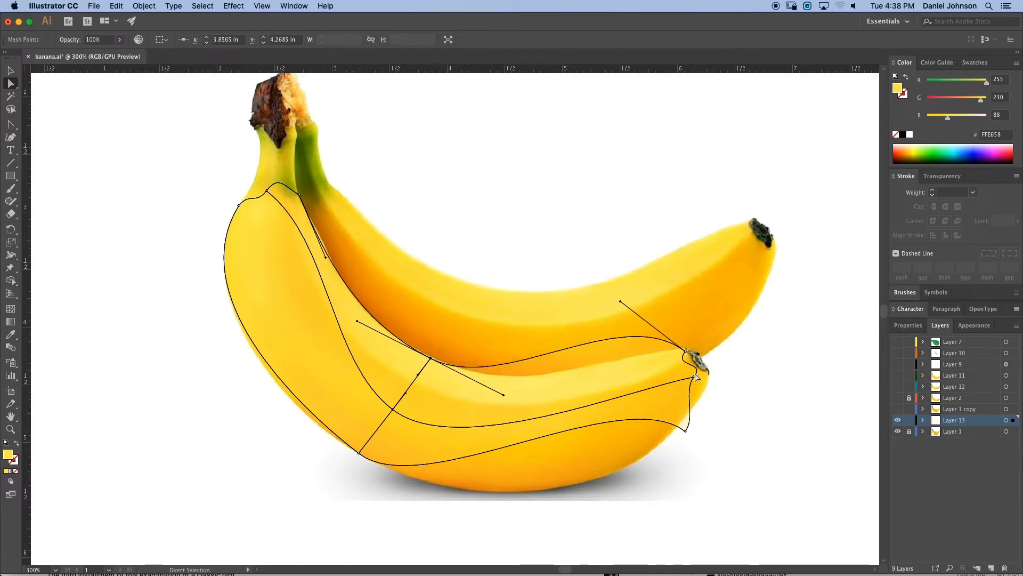
click(694, 374)
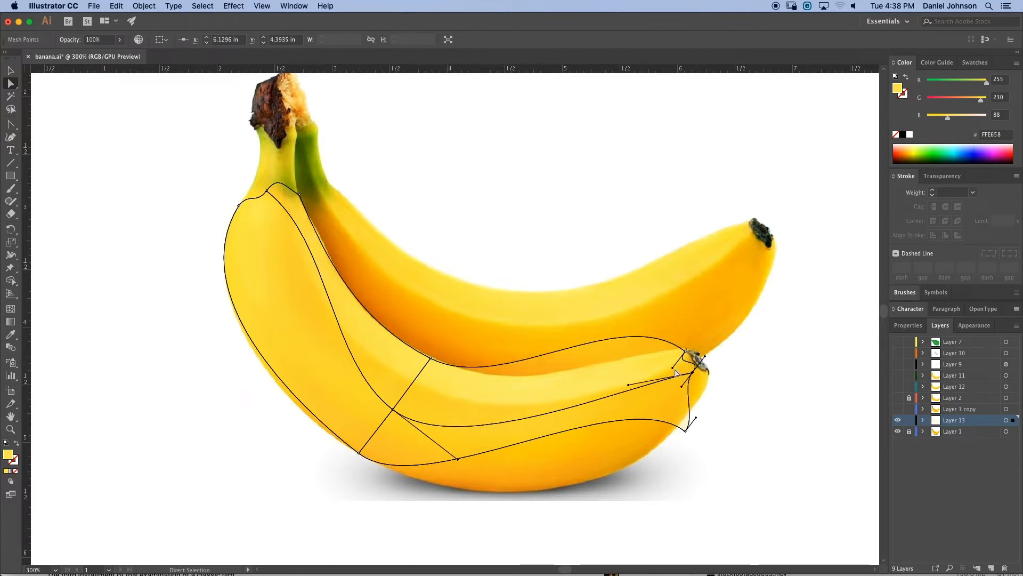
drag(673, 368, 694, 358)
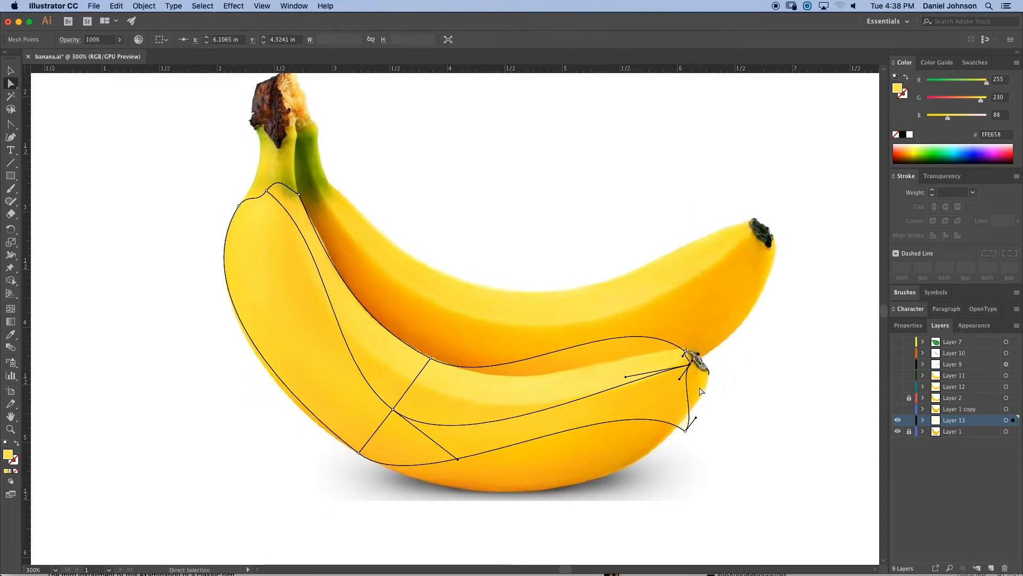
drag(687, 430, 693, 409)
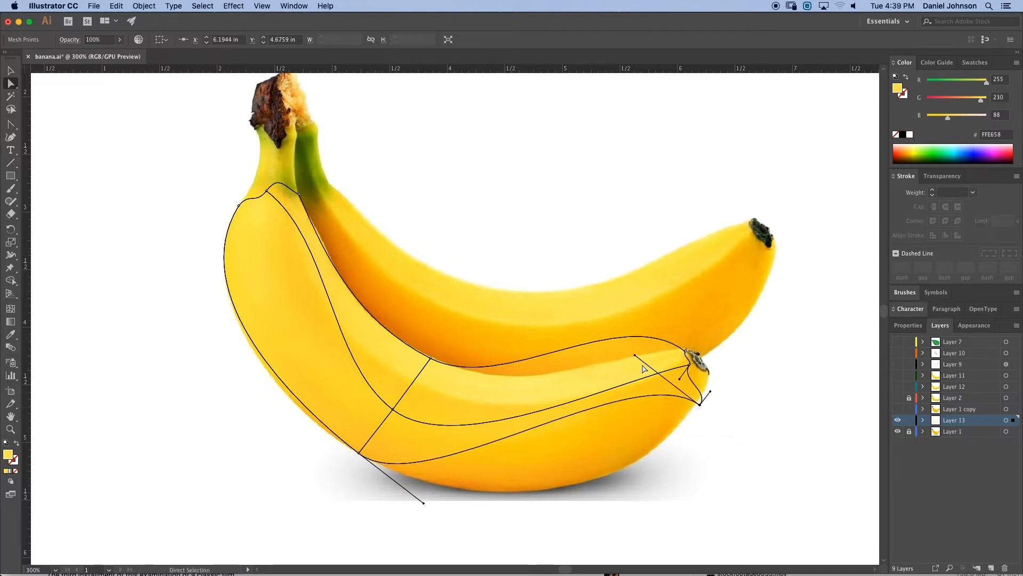
- Reposition the lower tip corner point and lengthen its handles to round the banana's underside
drag(634, 353, 635, 363)
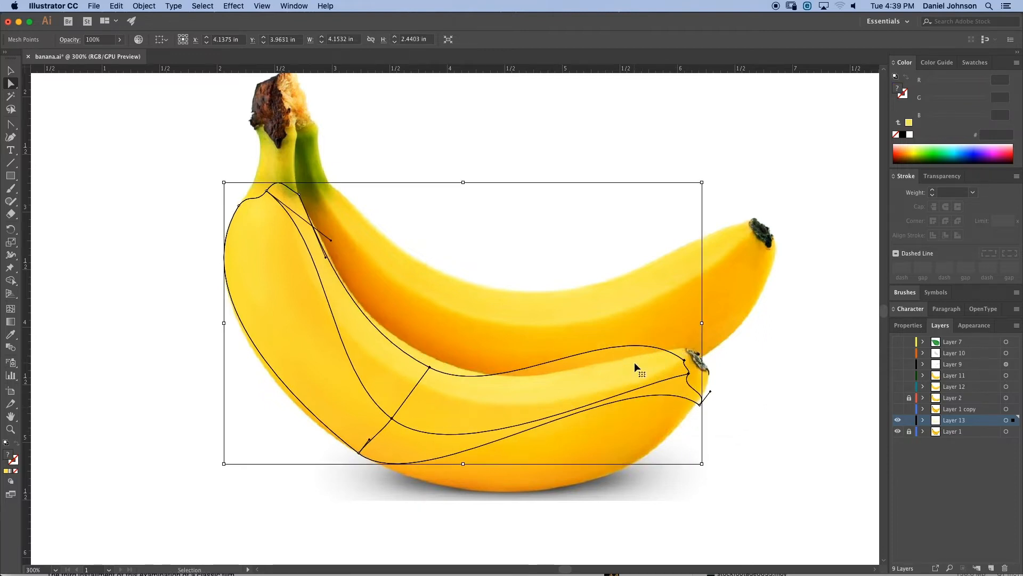
key(super+z)
click(700, 405)
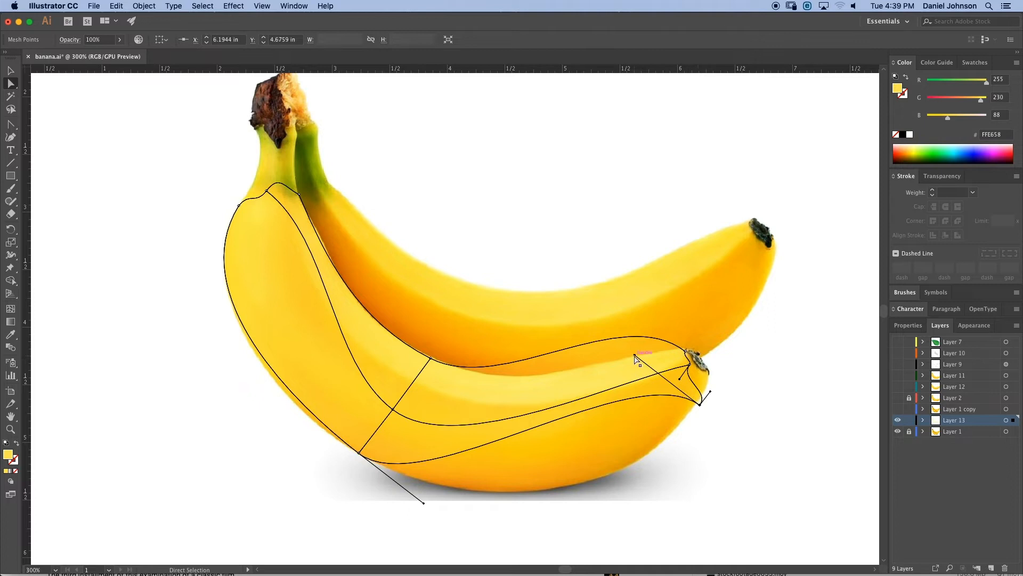
drag(635, 357, 616, 515)
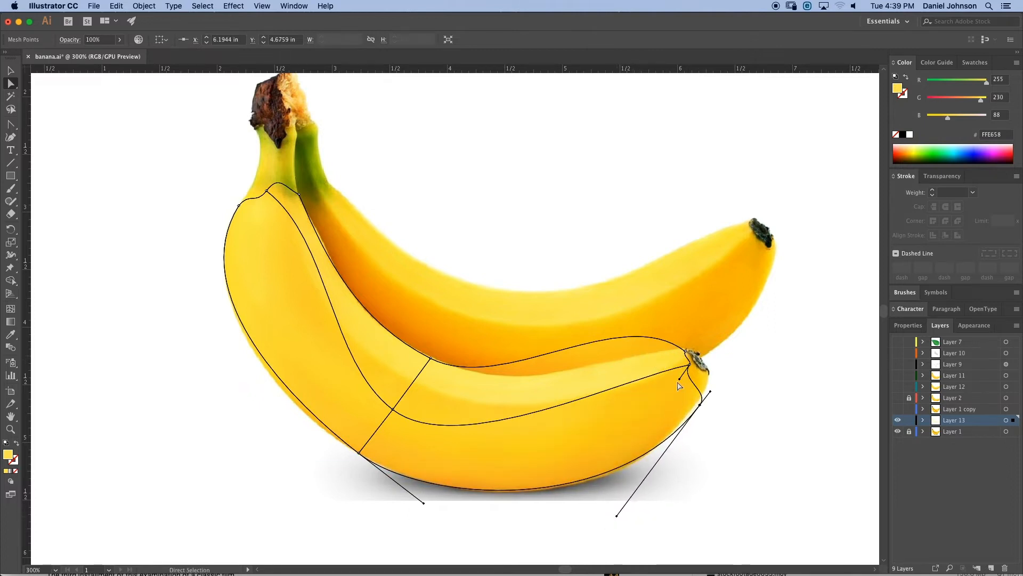
drag(703, 403, 708, 378)
drag(625, 489, 637, 532)
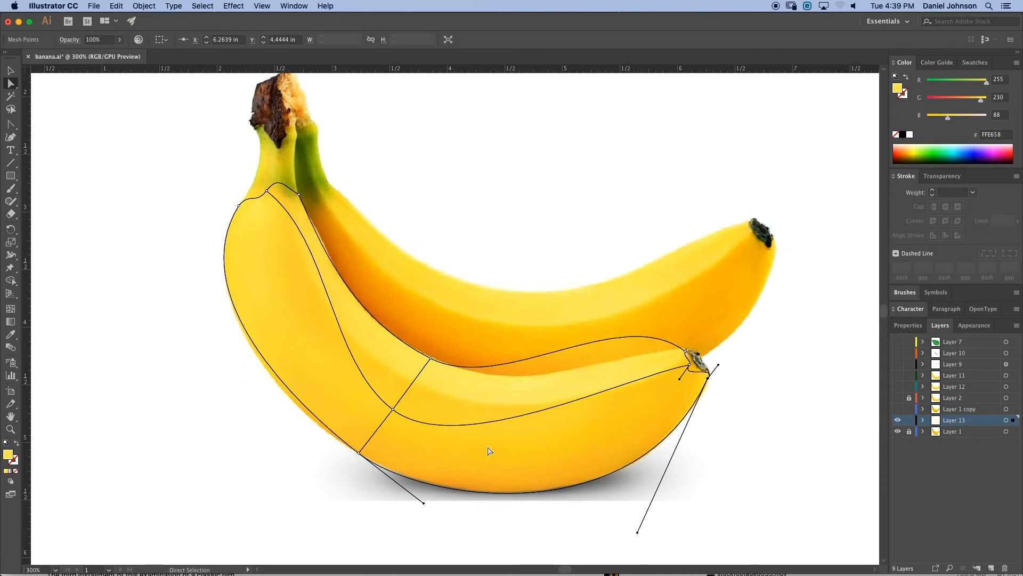
- Adjust the handles at the lower stem-end corner and the tip's upper corner to smooth the banana's outline
click(359, 452)
drag(294, 405, 290, 414)
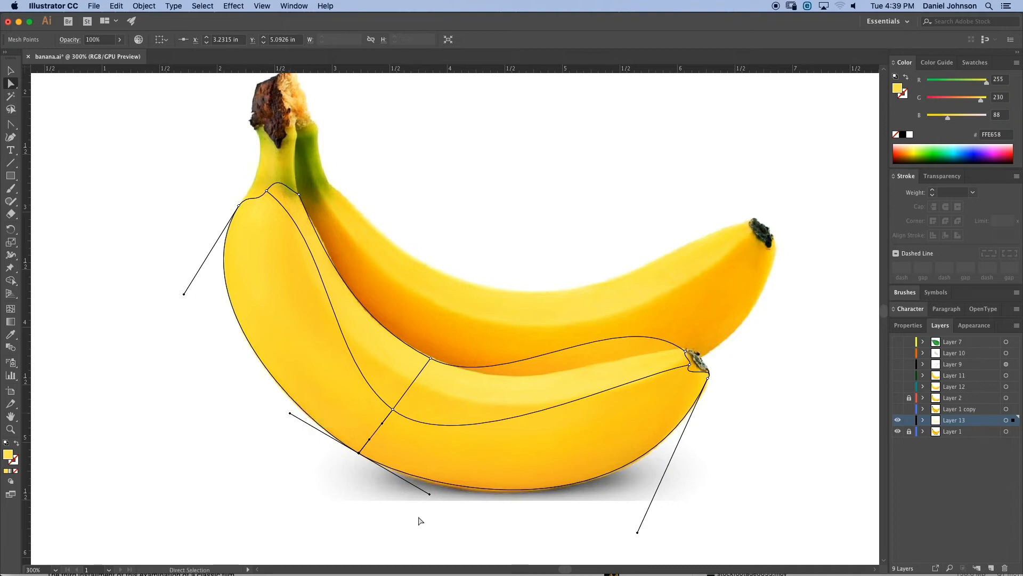
drag(430, 493, 435, 500)
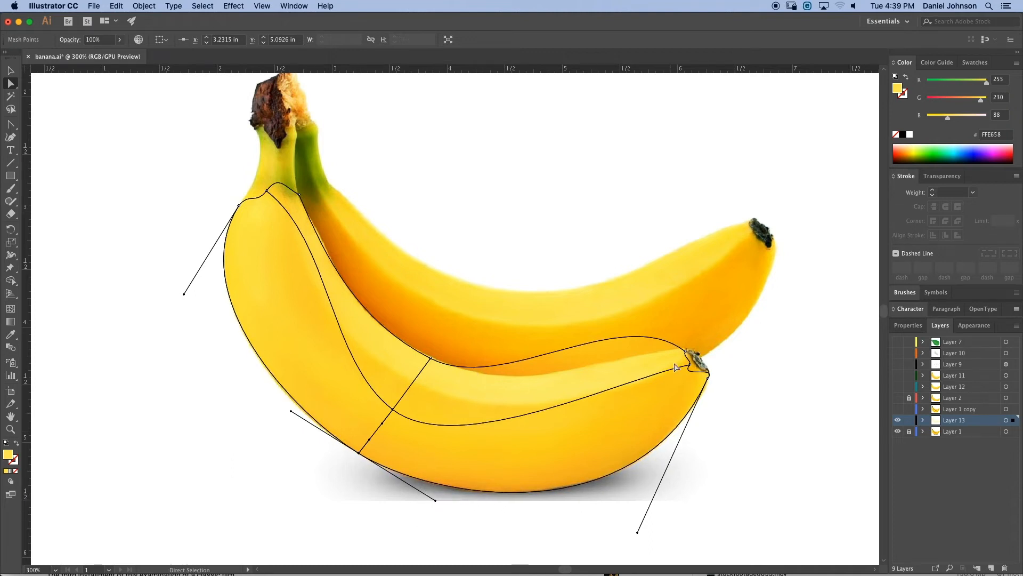
click(685, 351)
drag(620, 302, 644, 346)
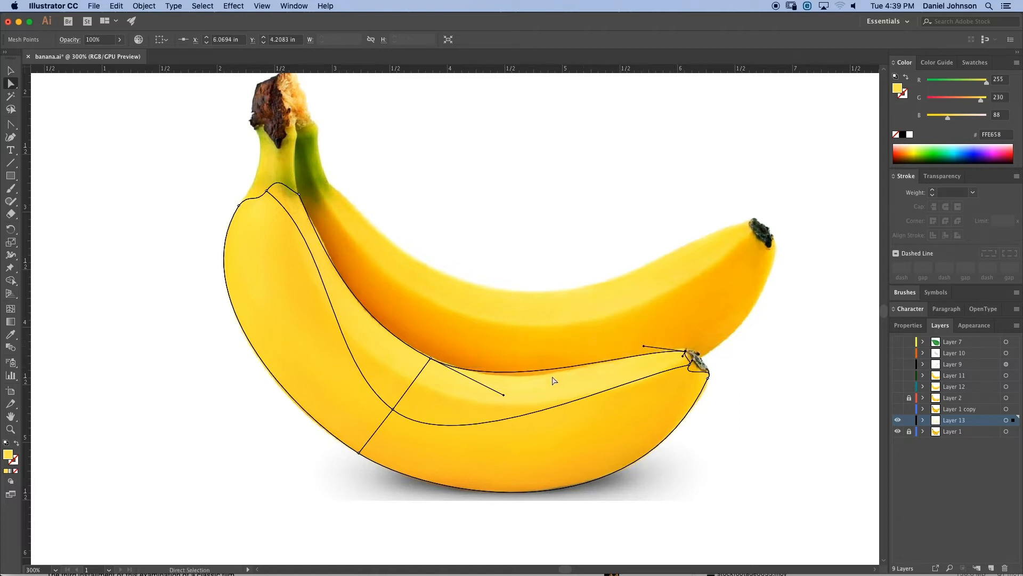
drag(504, 397, 523, 404)
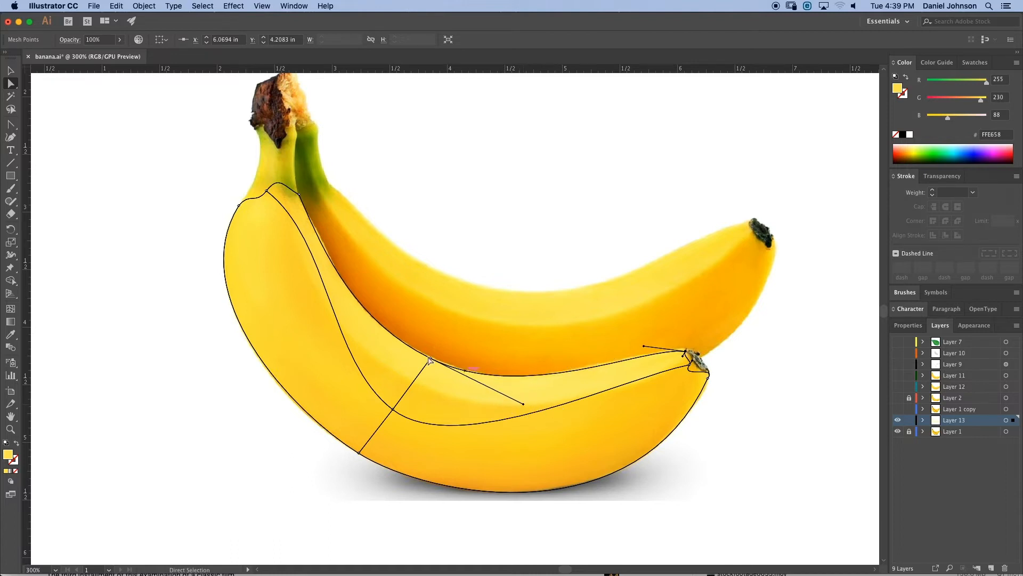
- Refine the inner stem-end point, its handle and the middle inner point to follow the banana's inner edge
click(267, 191)
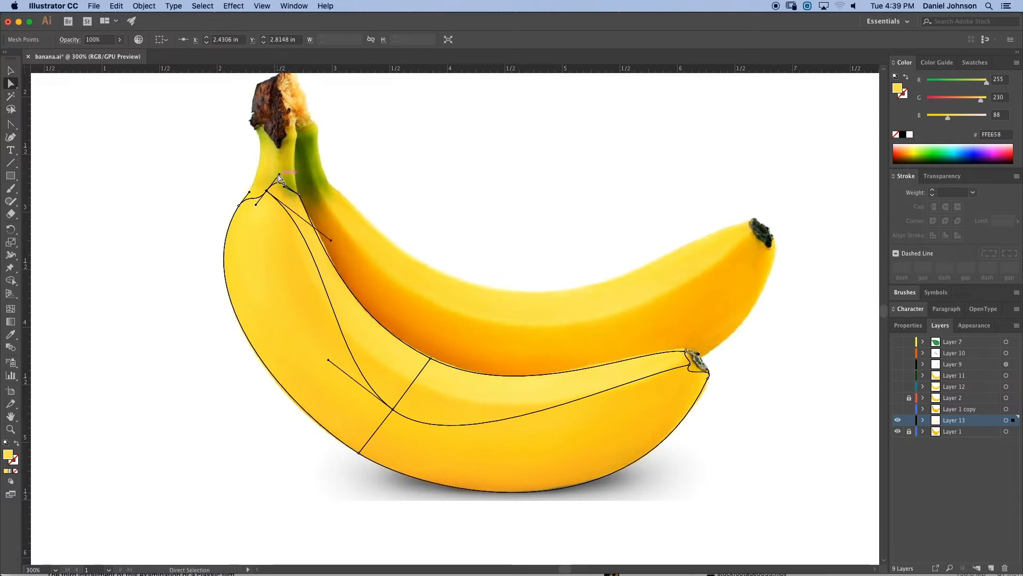
drag(267, 190, 277, 191)
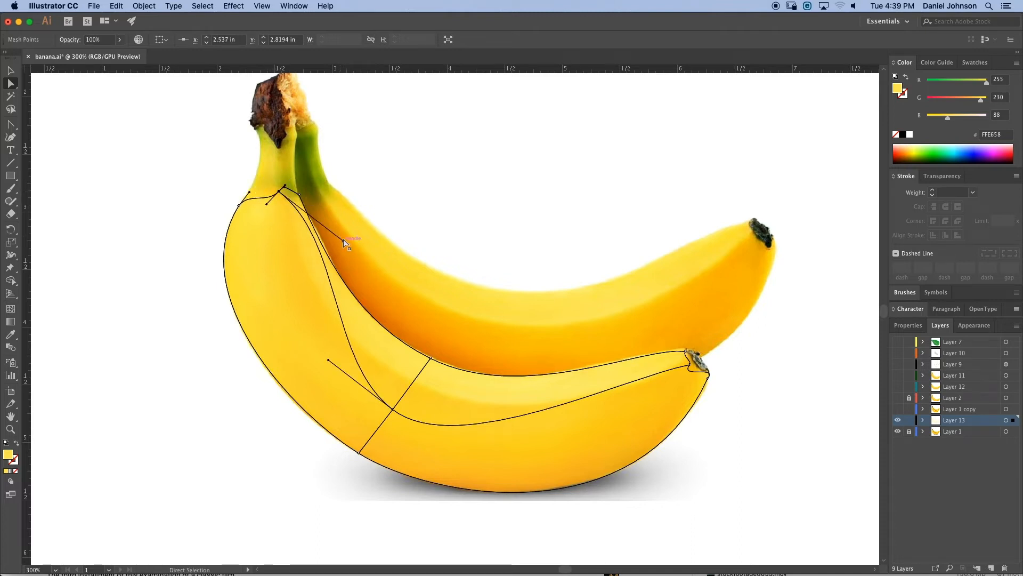
drag(341, 240, 289, 259)
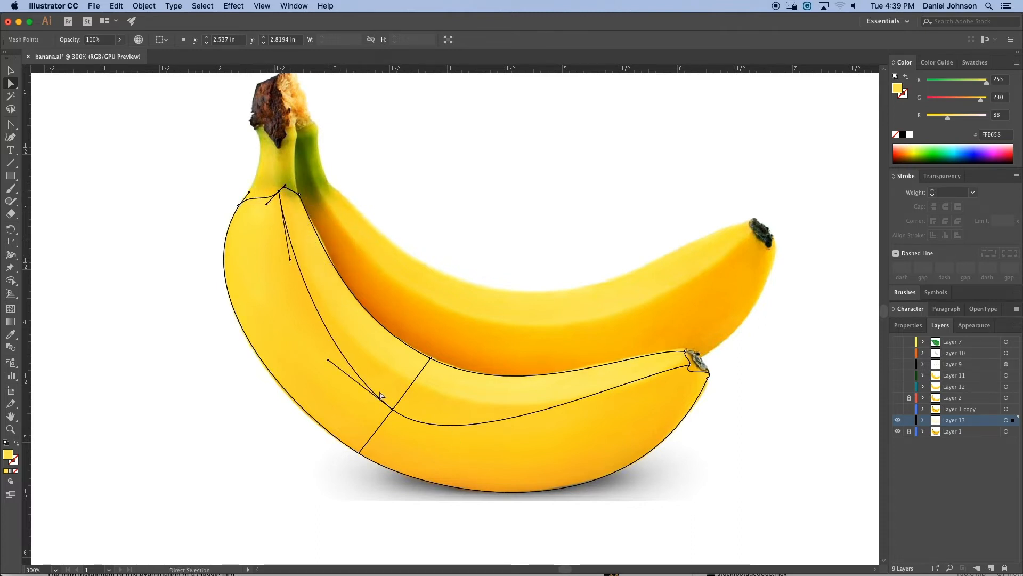
drag(399, 414, 414, 384)
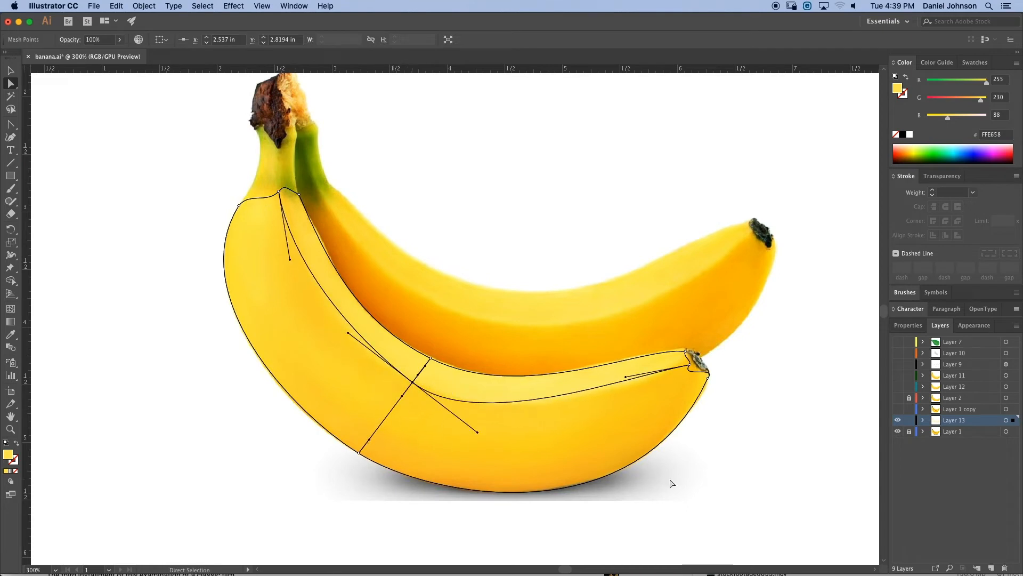
- Pull the middle inner edge's handle toward the tip to smooth the upper curve near the stem end
click(624, 377)
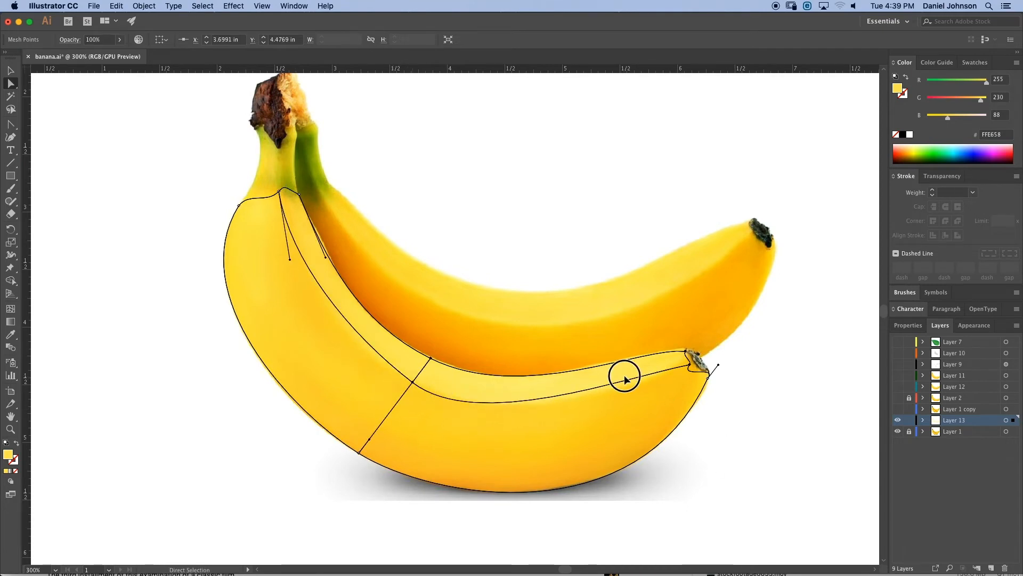
click(689, 367)
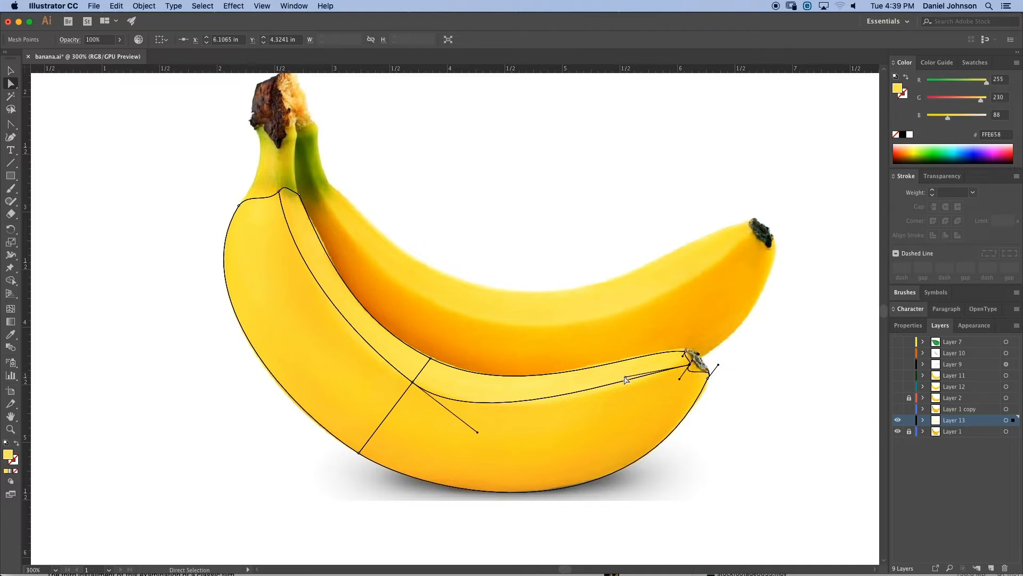
drag(624, 376, 630, 385)
key(super+z)
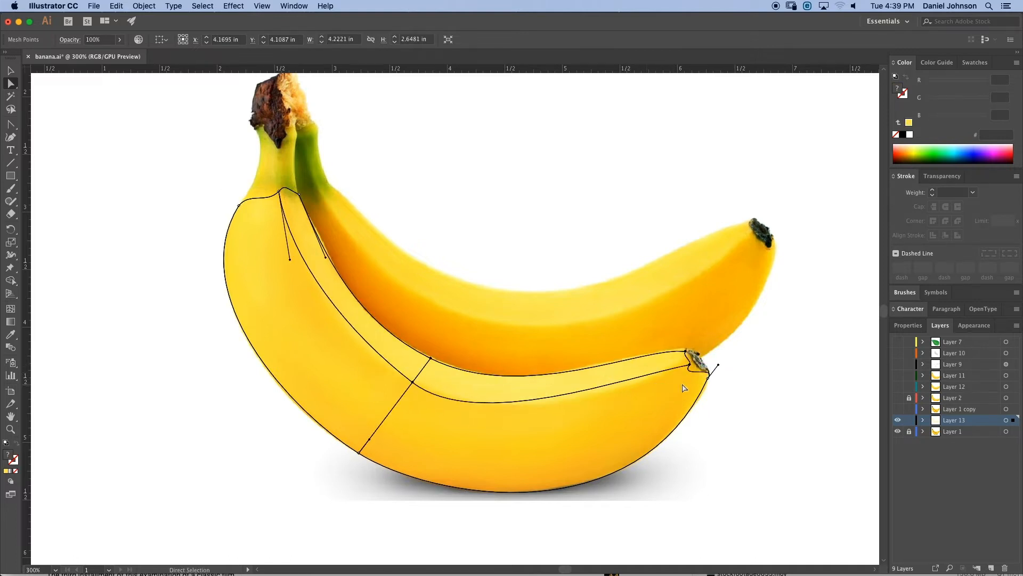
click(689, 365)
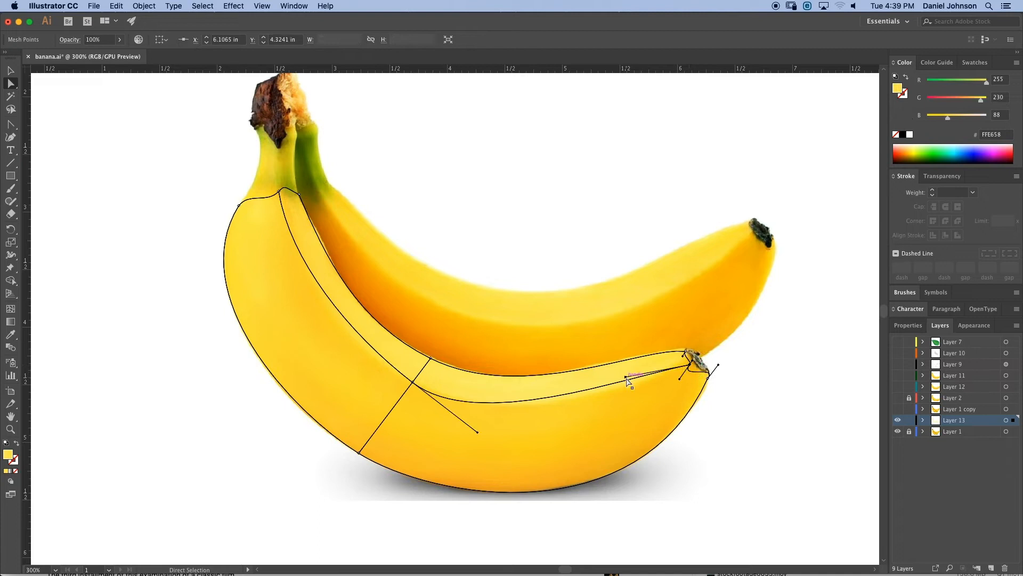
drag(626, 378, 696, 365)
- Nudge the tip's upper and lower corner points to fit the banana's stem end more closely
key(super+equal)
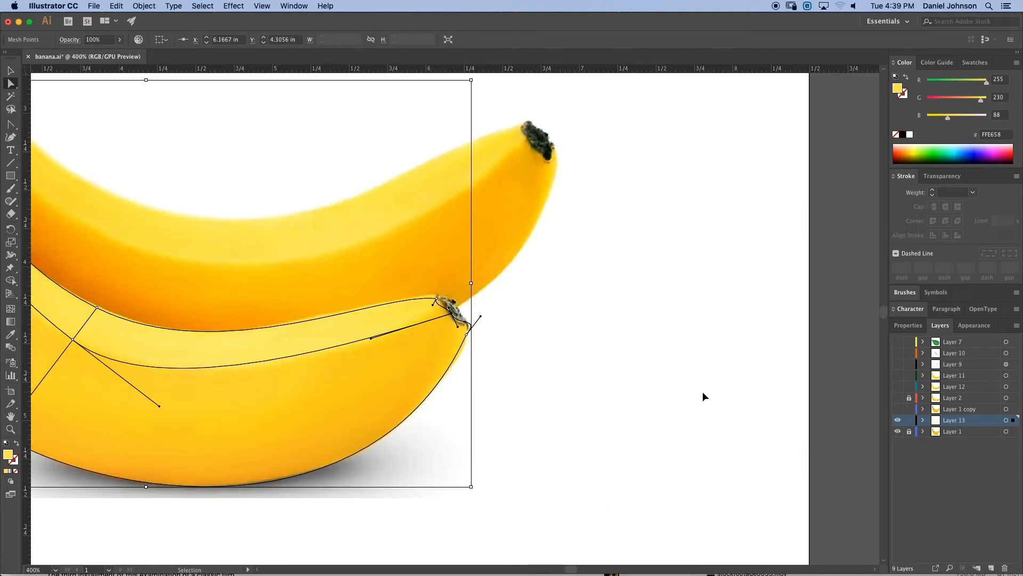
drag(500, 320, 650, 368)
click(587, 346)
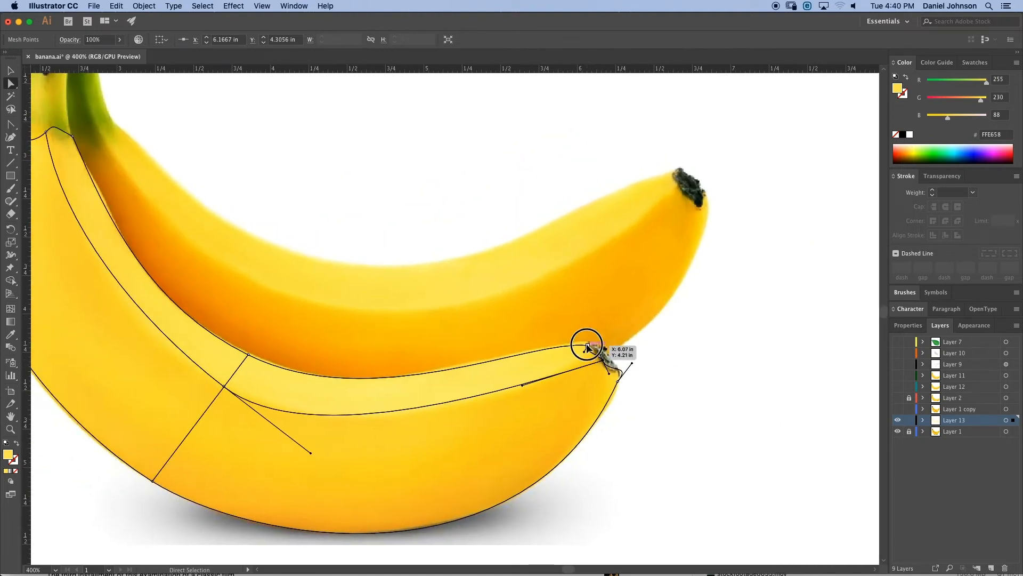
drag(586, 345, 588, 343)
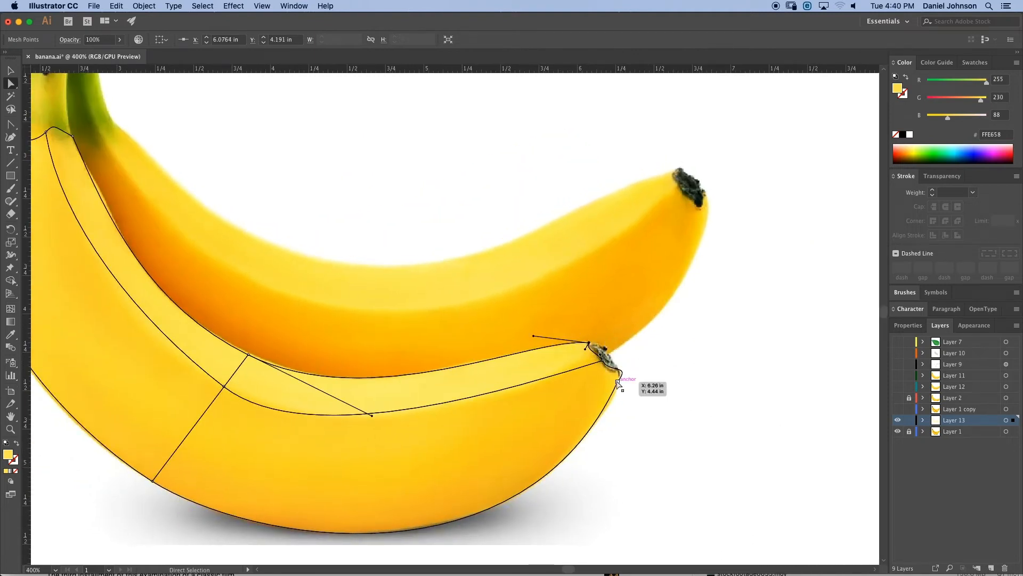
mouse_move(617, 382)
mouse_down()
mouse_move(628, 372)
mouse_move(617, 363)
mouse_up()
- Move the inner stem-end corner point left along the banana's top edge
key(space)
drag(580, 431, 670, 385)
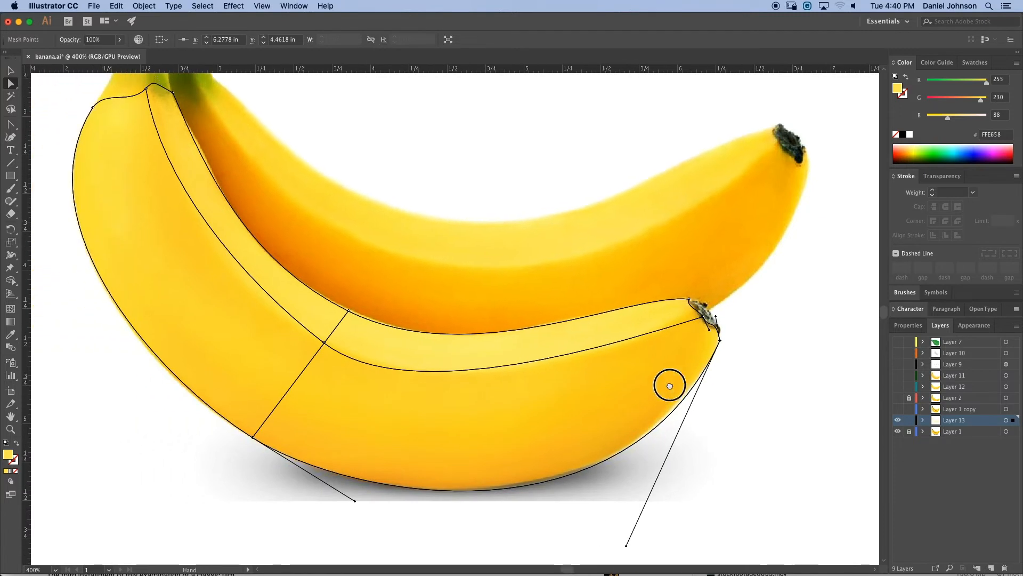
click(718, 340)
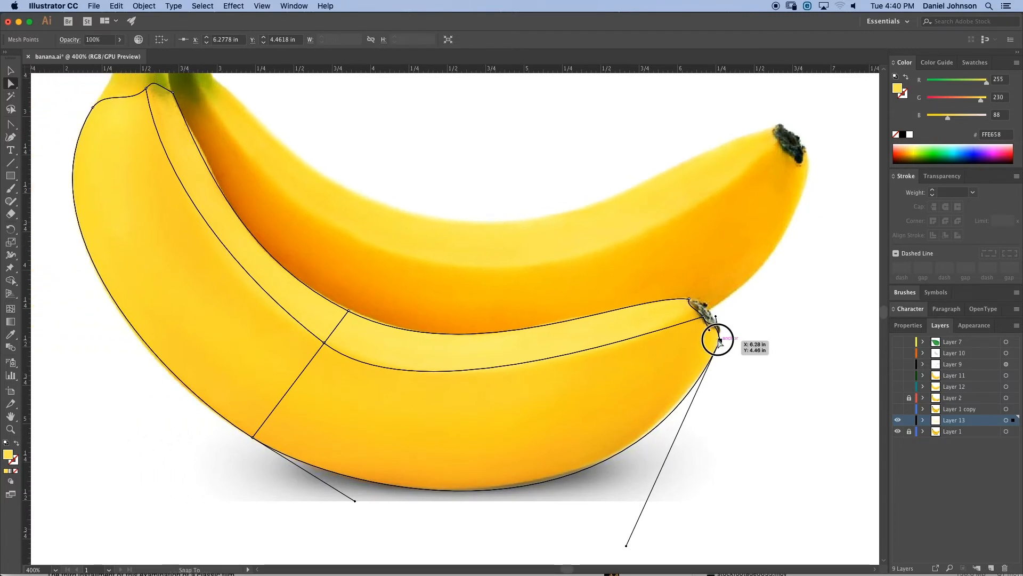
drag(718, 340, 718, 340)
key(space)
drag(449, 317, 559, 396)
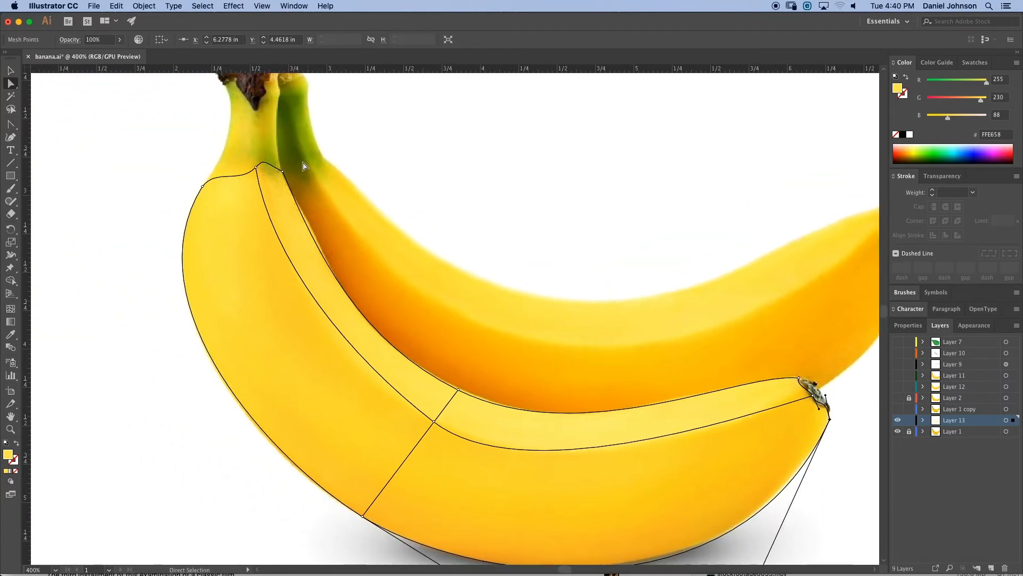
drag(257, 167, 235, 176)
- Adjust the middle inner point's handle to refine the curve of the banana's inner edge
drag(420, 341, 326, 237)
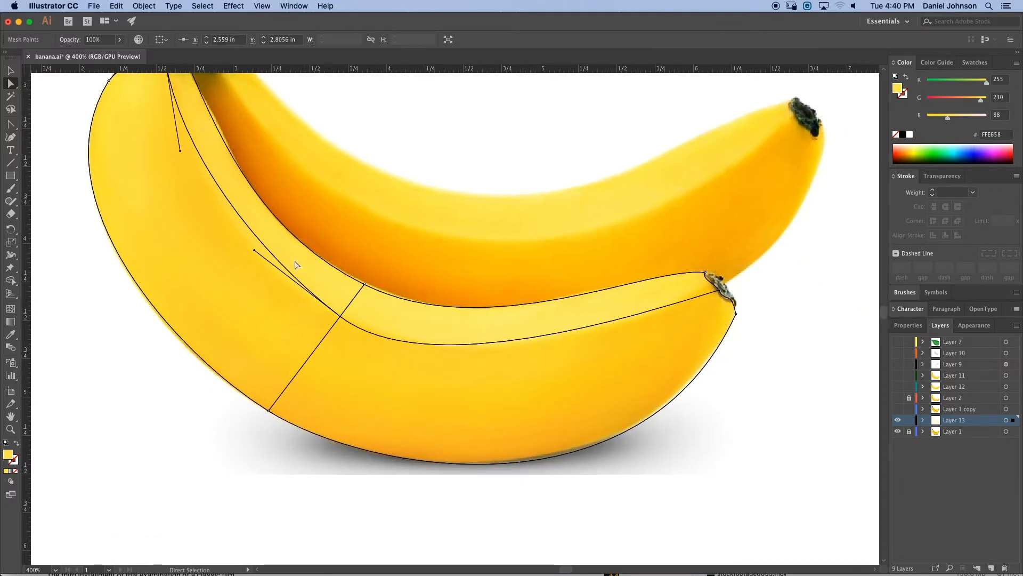
drag(253, 249, 248, 259)
drag(378, 324, 497, 428)
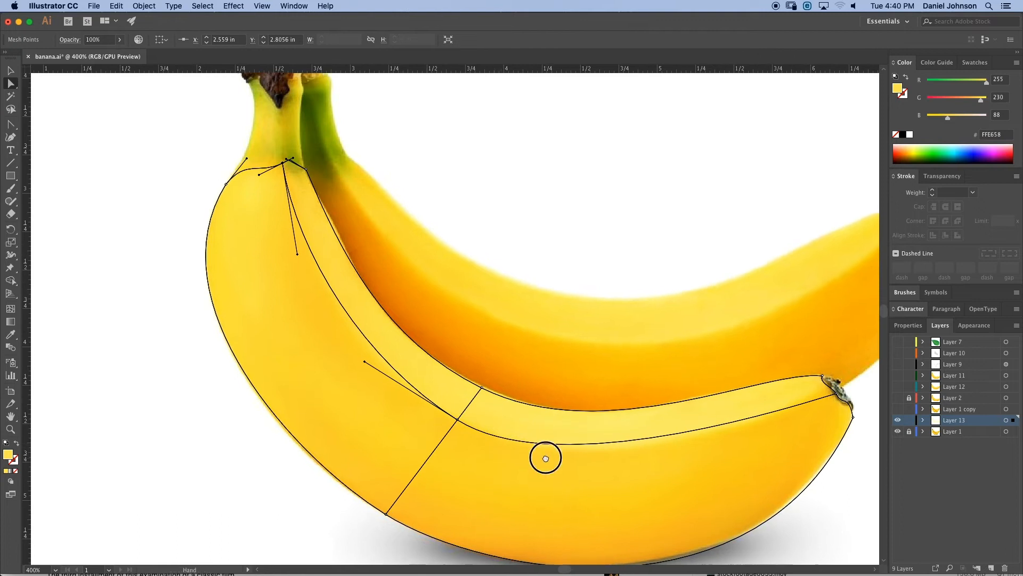
drag(544, 457, 480, 423)
click(371, 354)
drag(613, 416, 656, 447)
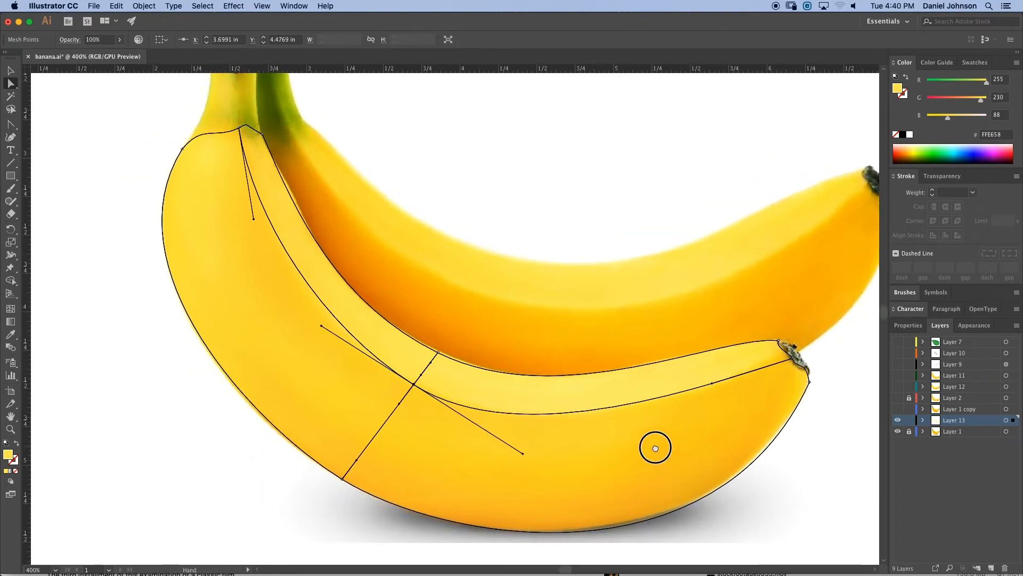
- Turn off Snap to Point and reposition the tip's corner point at the banana's stem end
click(810, 382)
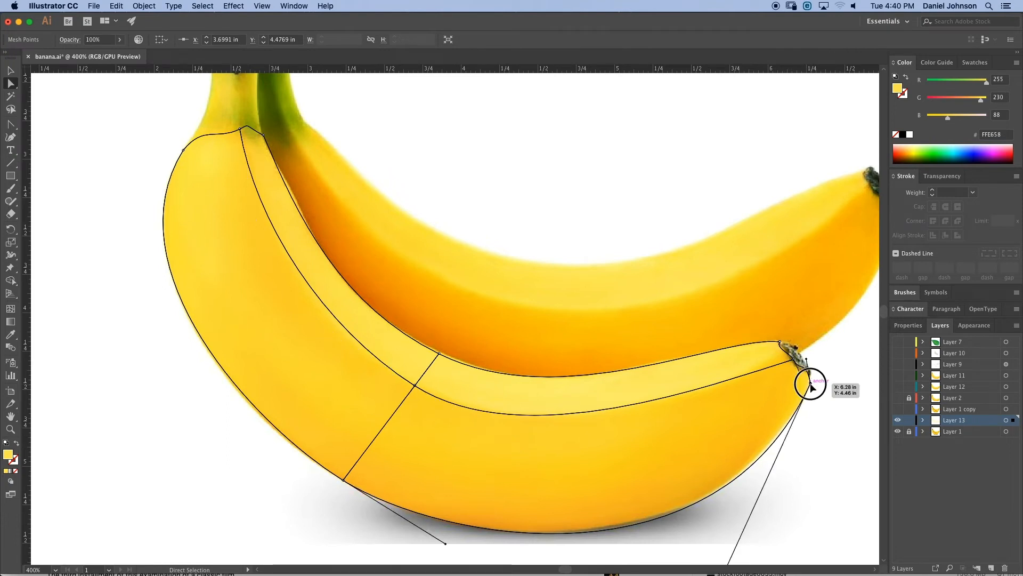
drag(811, 384, 808, 385)
click(293, 6)
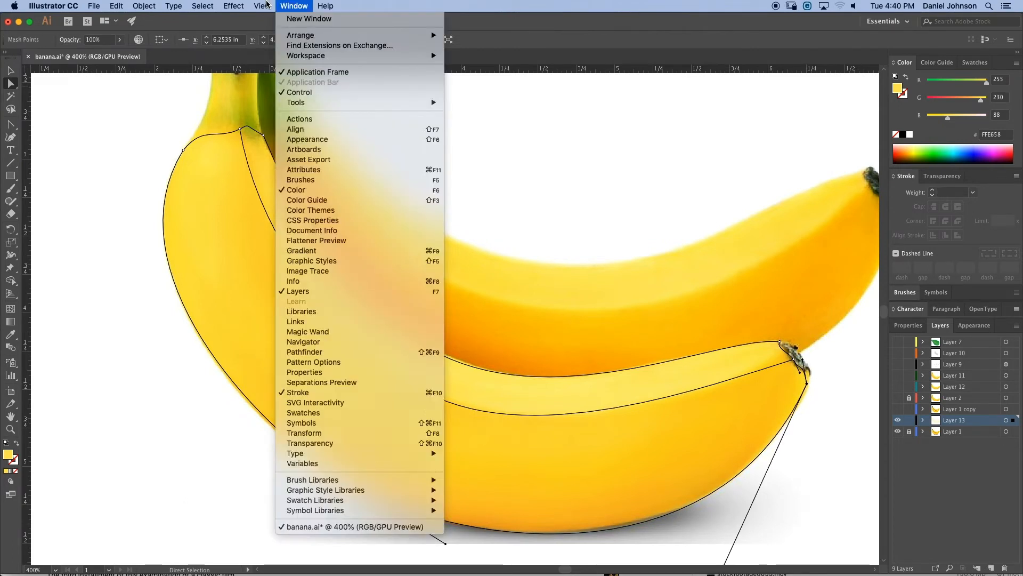
mouse_move(263, 7)
click(285, 392)
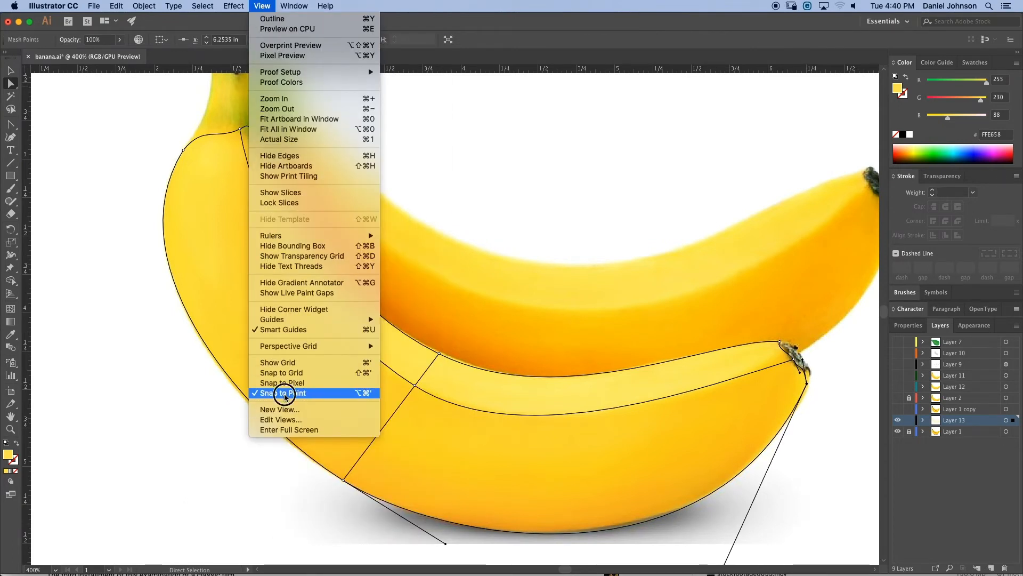
drag(807, 384, 811, 379)
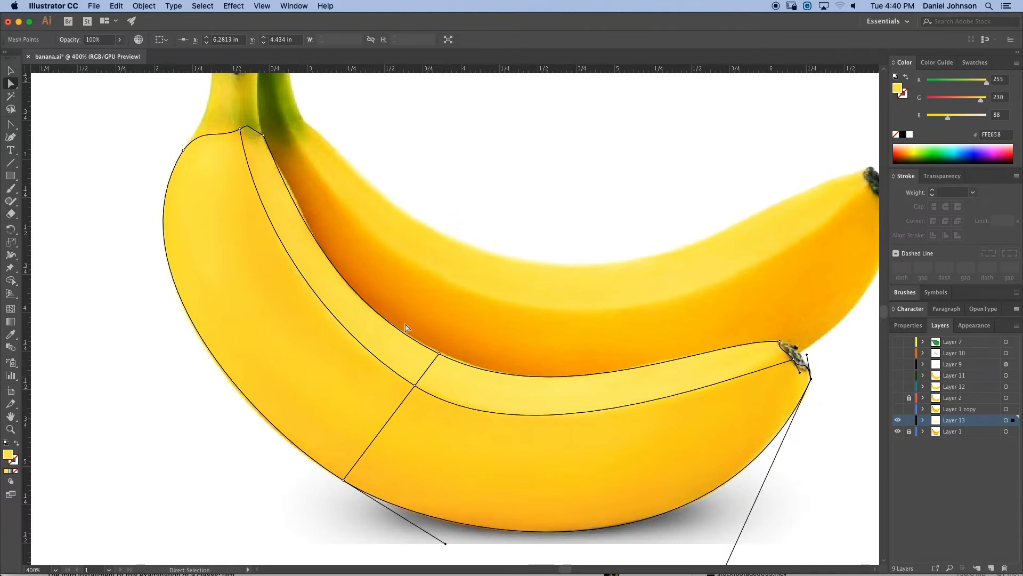
- Add mesh lines across the banana near the tip and near the stem end with the Mesh tool
drag(404, 325, 385, 339)
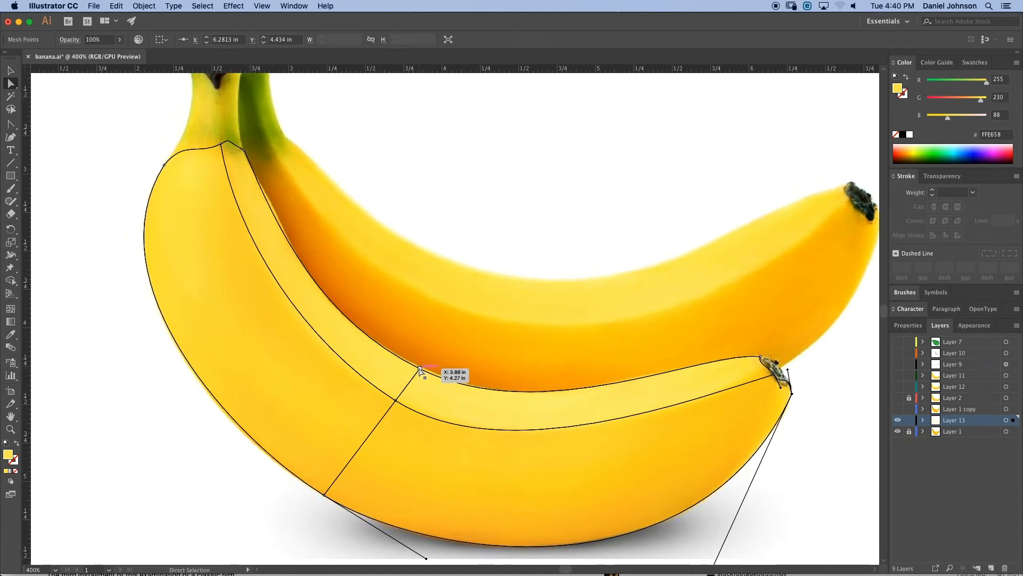
drag(420, 369, 419, 368)
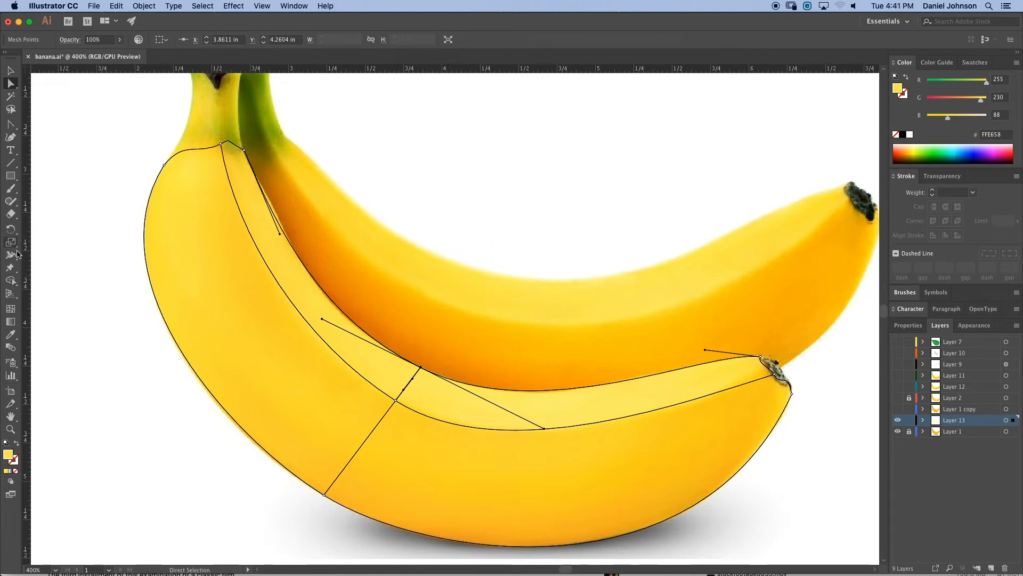
click(10, 308)
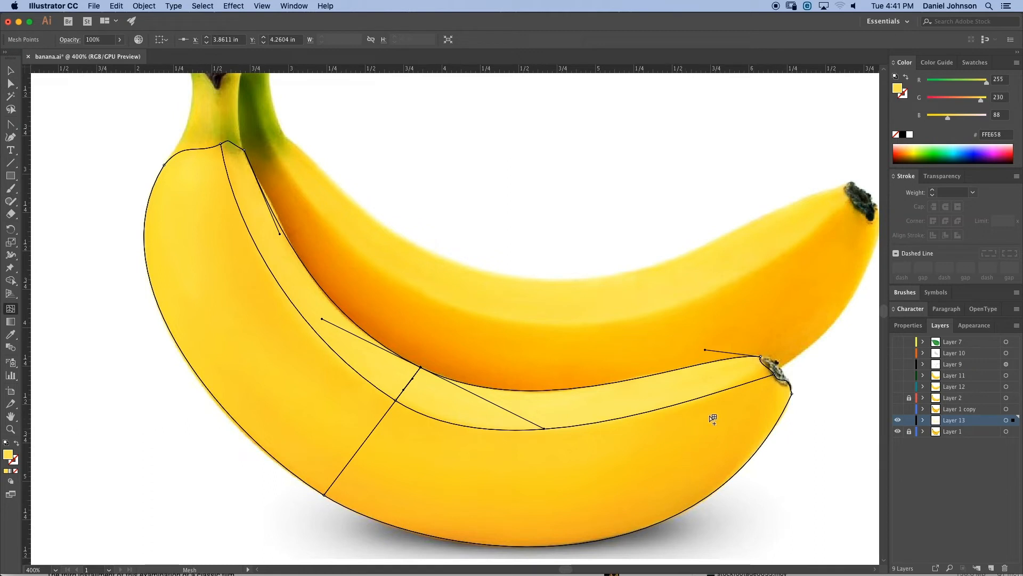
click(735, 389)
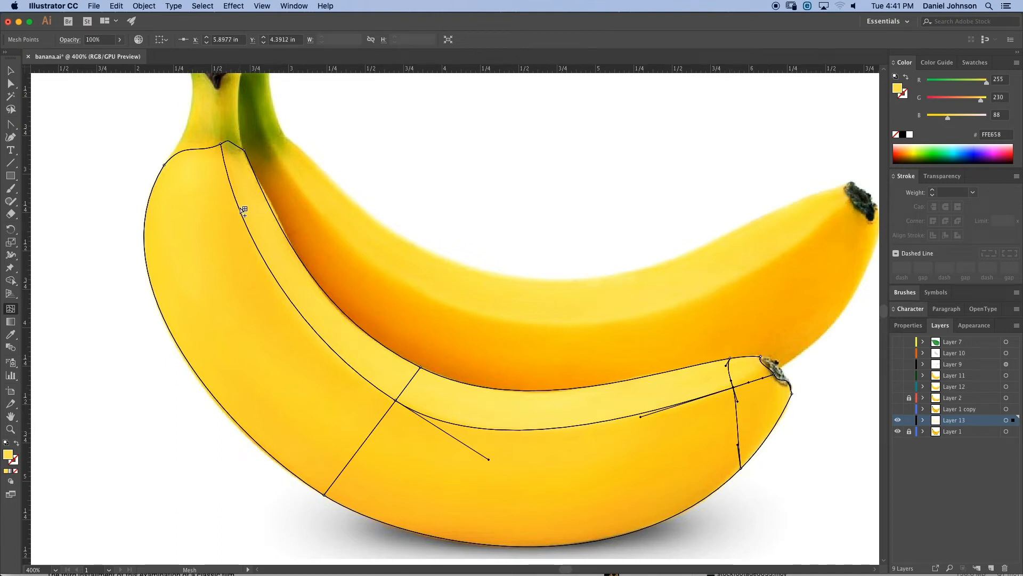
click(259, 252)
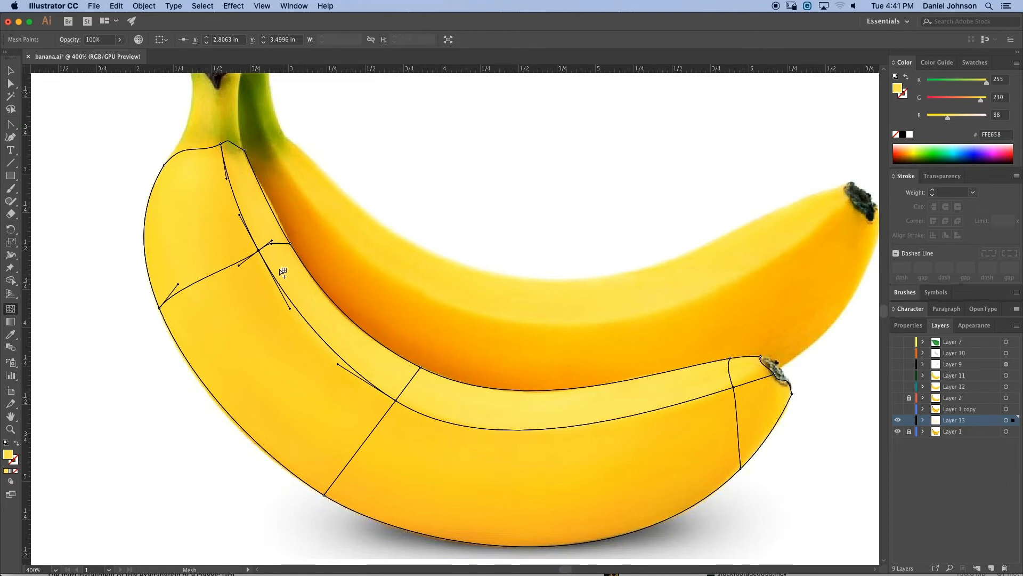
click(403, 393)
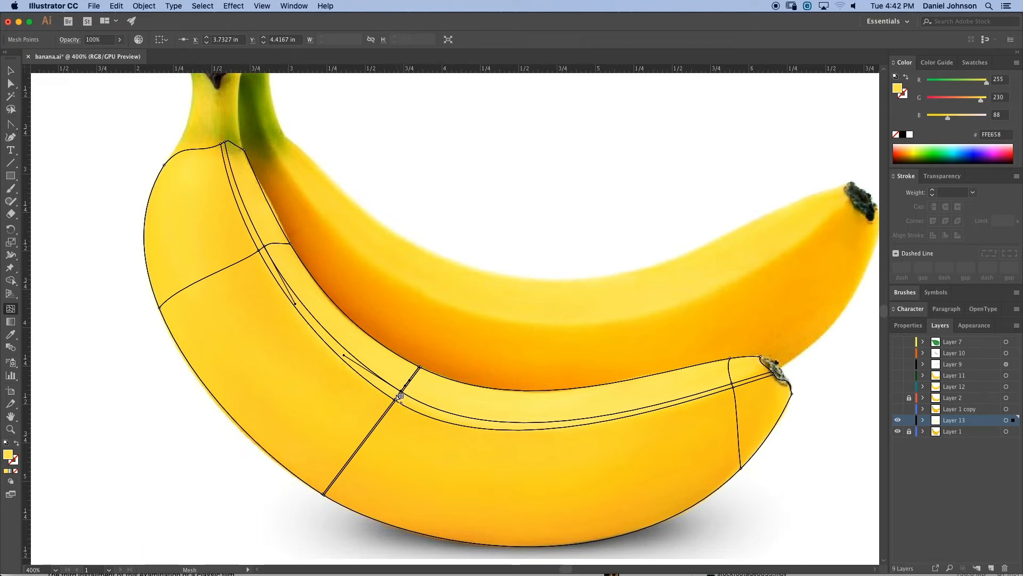
key(super)
key(super+z)
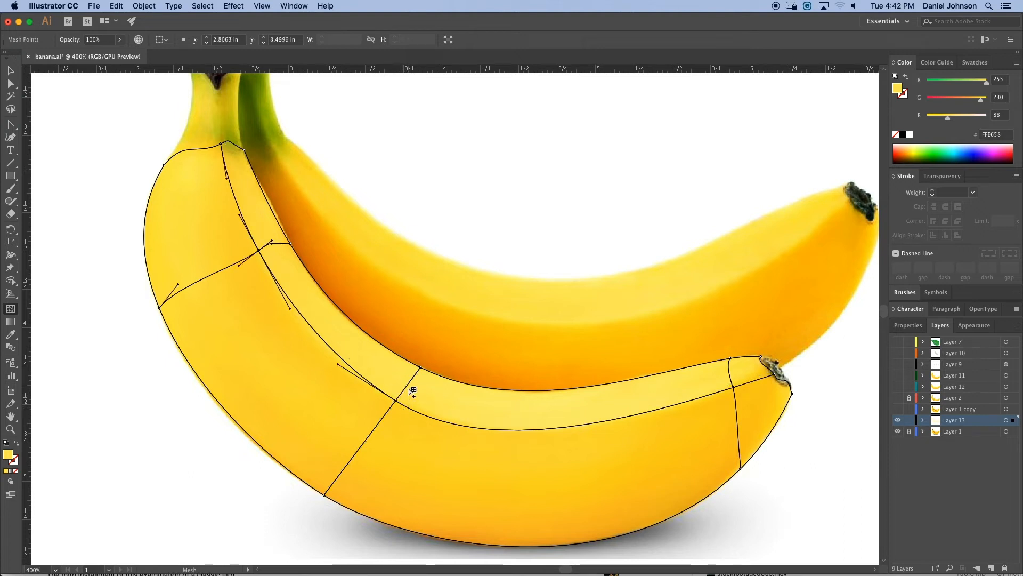
- Add mesh lines running lengthwise near the banana's inner and outer edges, plus another across the tip
click(408, 385)
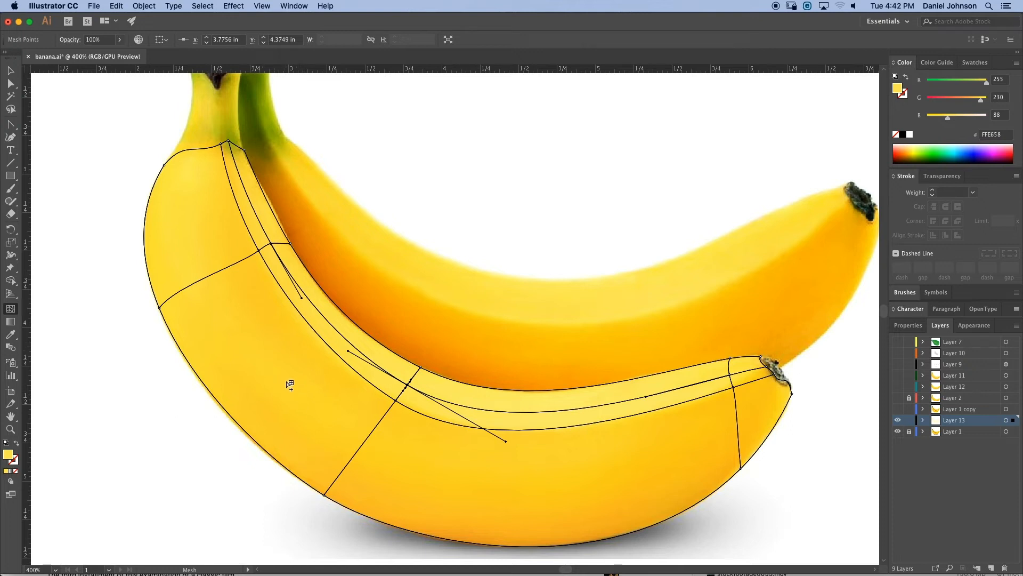
click(327, 493)
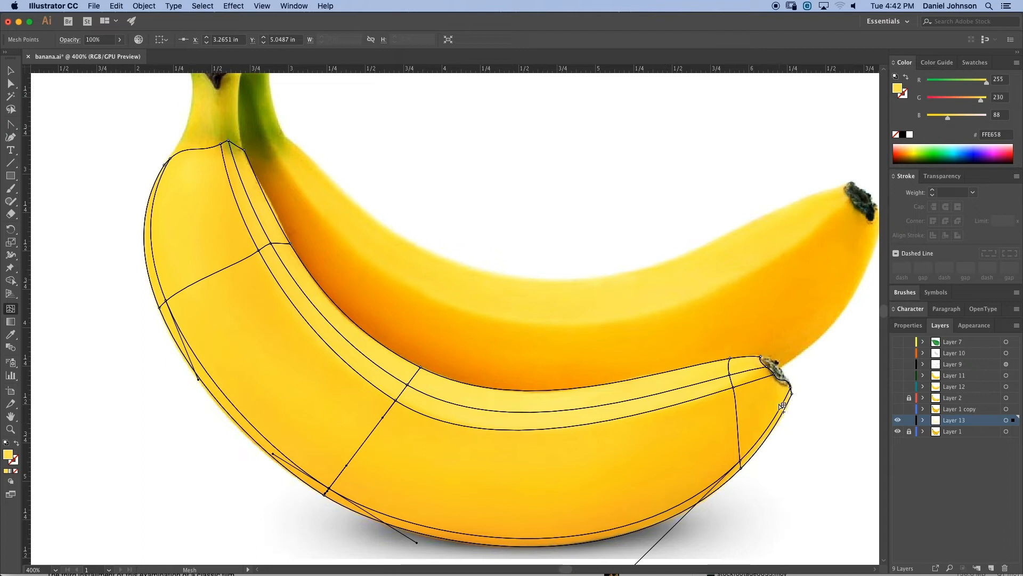
click(766, 381)
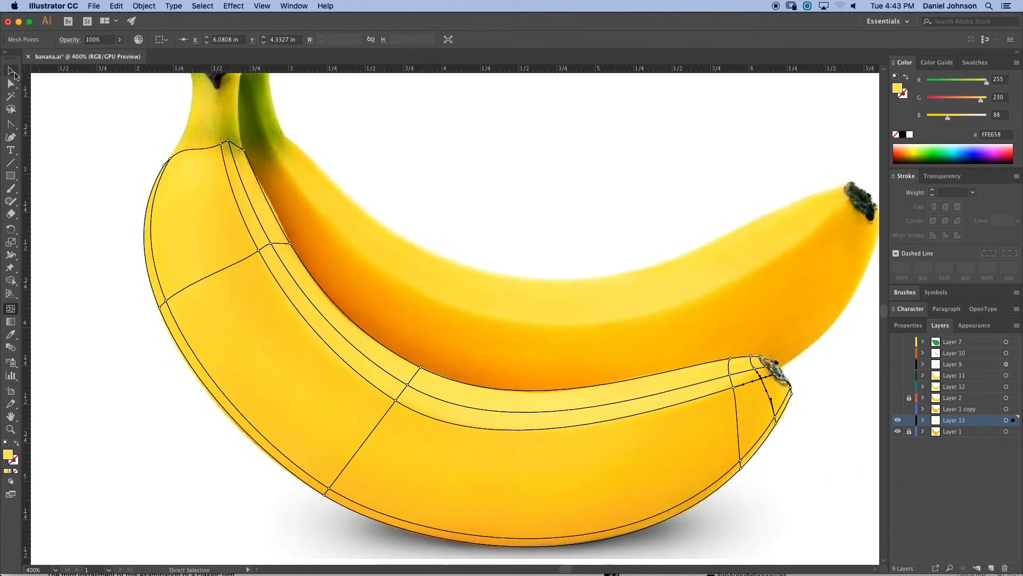
- Select the whole mesh and set its opacity to 100%
click(10, 71)
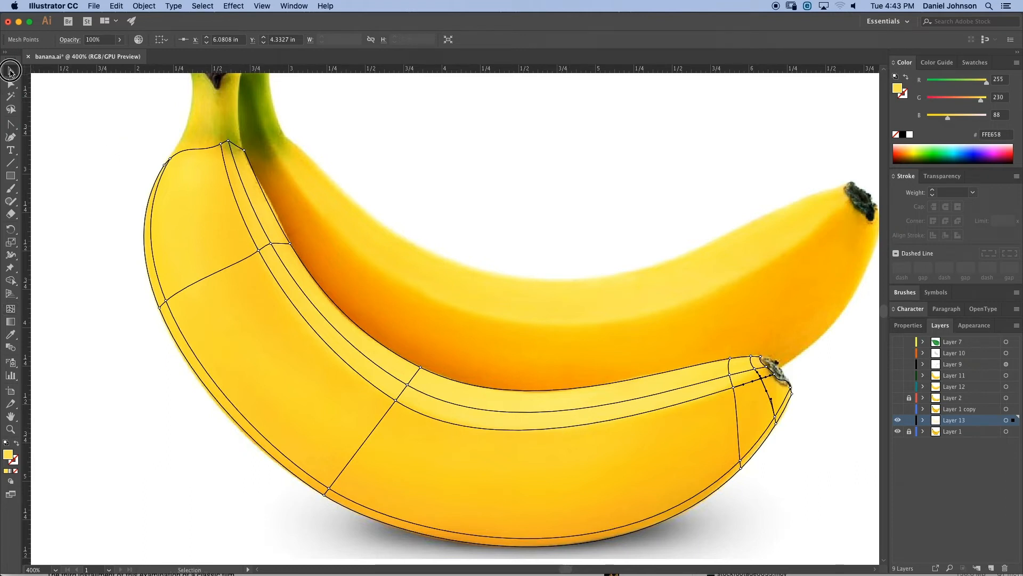
click(240, 220)
click(120, 40)
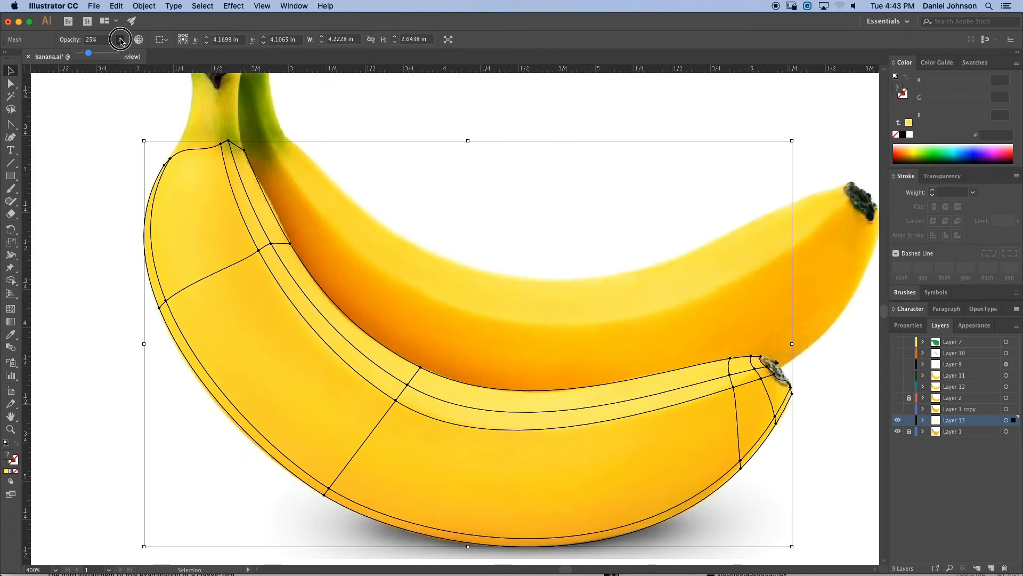
drag(89, 54, 119, 53)
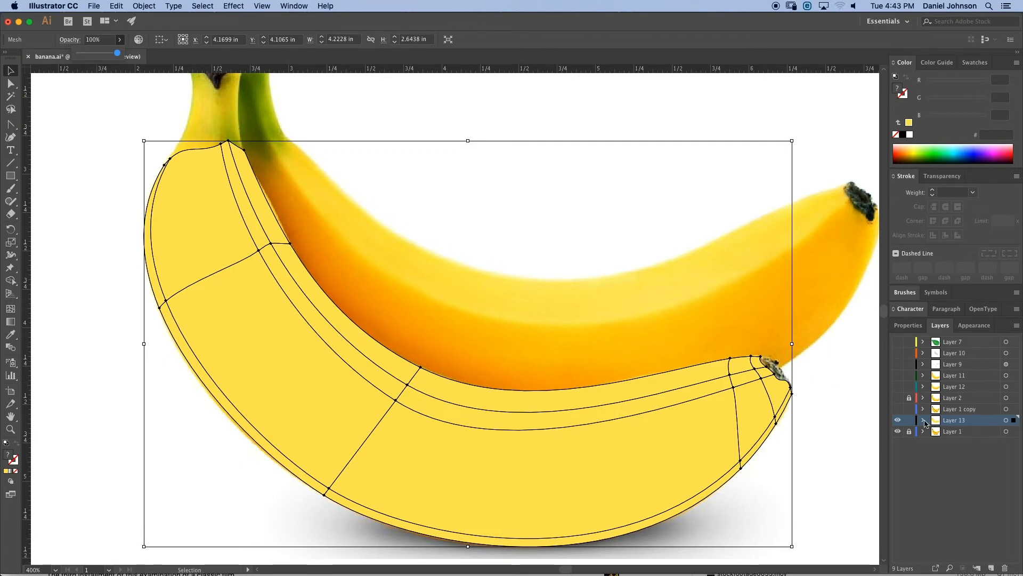
- Show the Layer 1 copy reference photo and move that layer beneath Layer 13
click(898, 409)
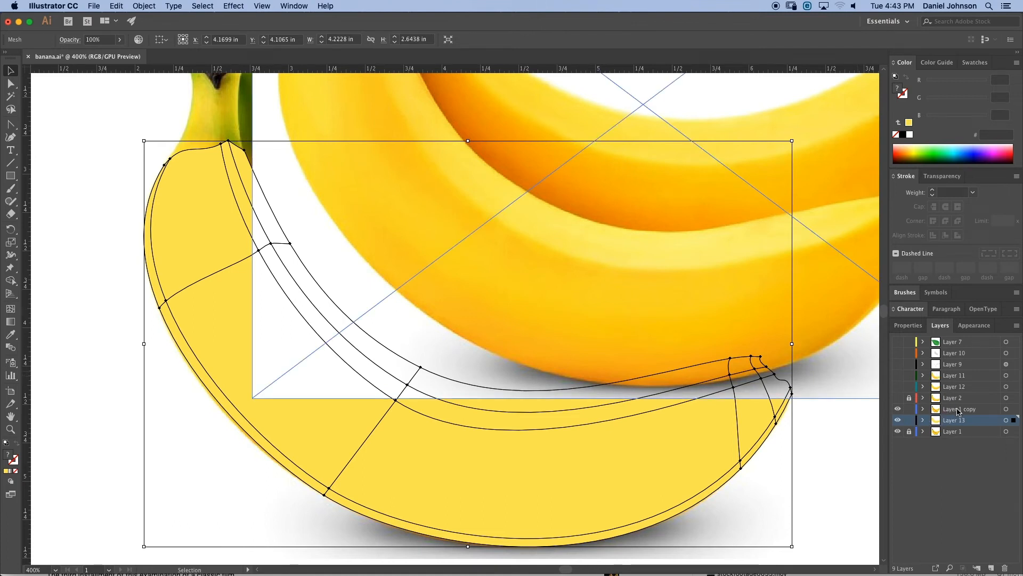
drag(959, 411, 957, 426)
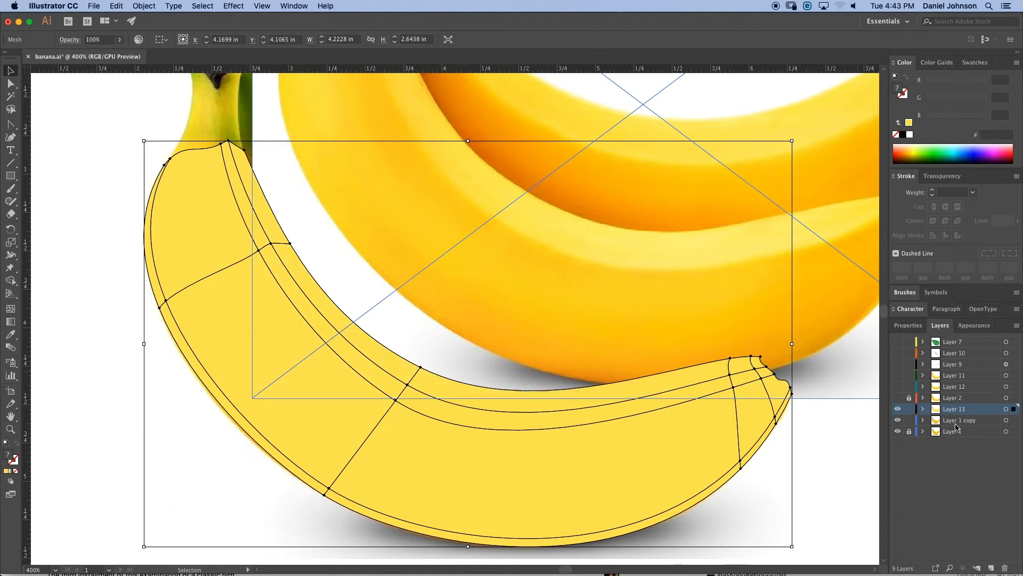
- Reposition the reference banana photo behind the mesh so the front banana lines up, then target Layer 13 again
drag(539, 274, 512, 311)
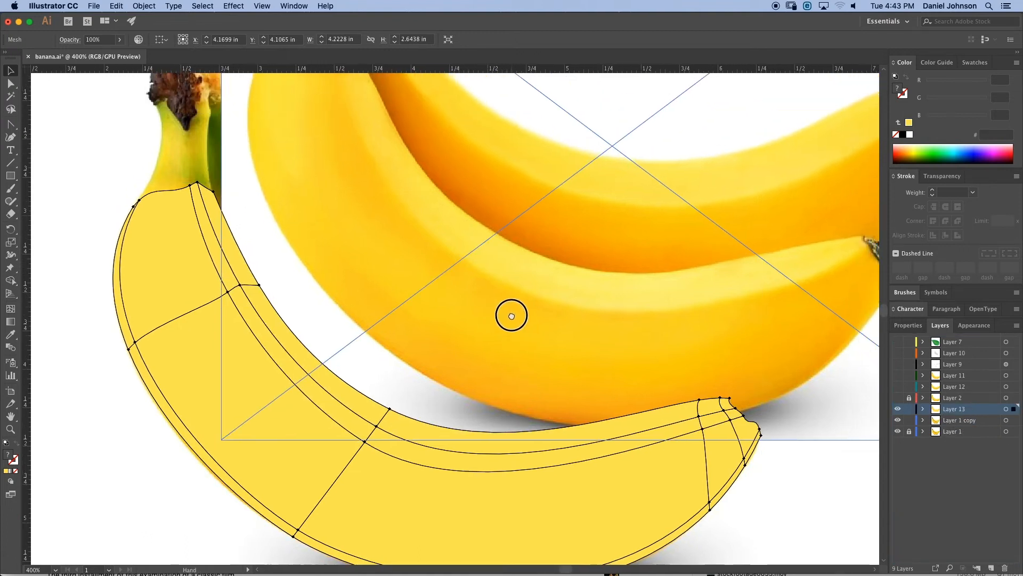
drag(619, 345, 556, 337)
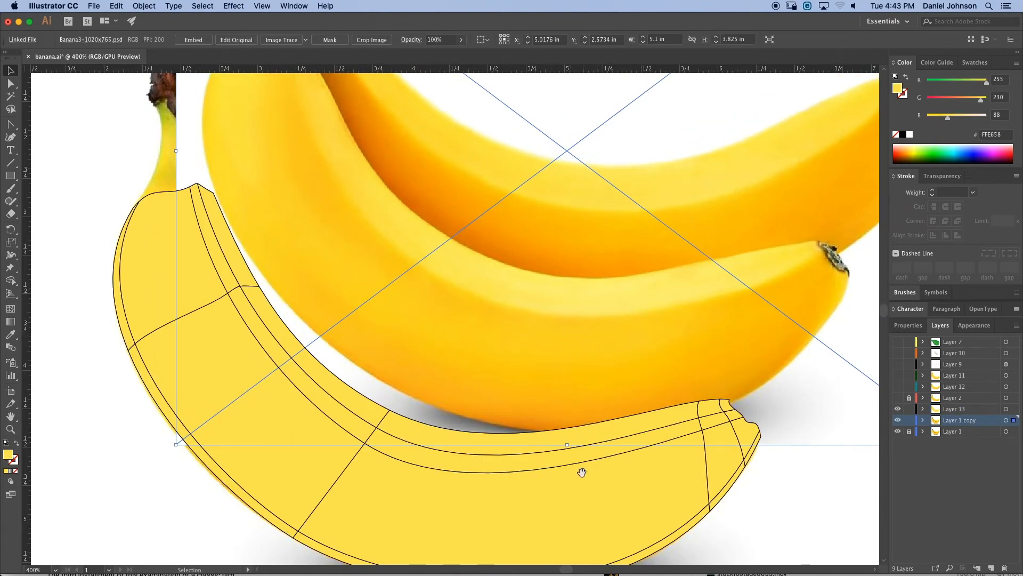
scroll(591, 446, down, 3)
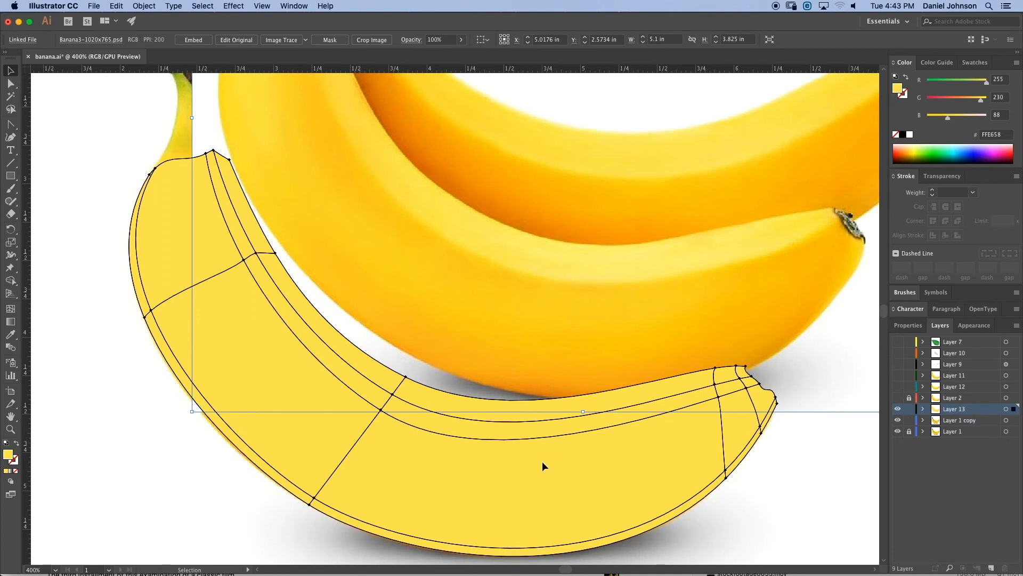
click(542, 398)
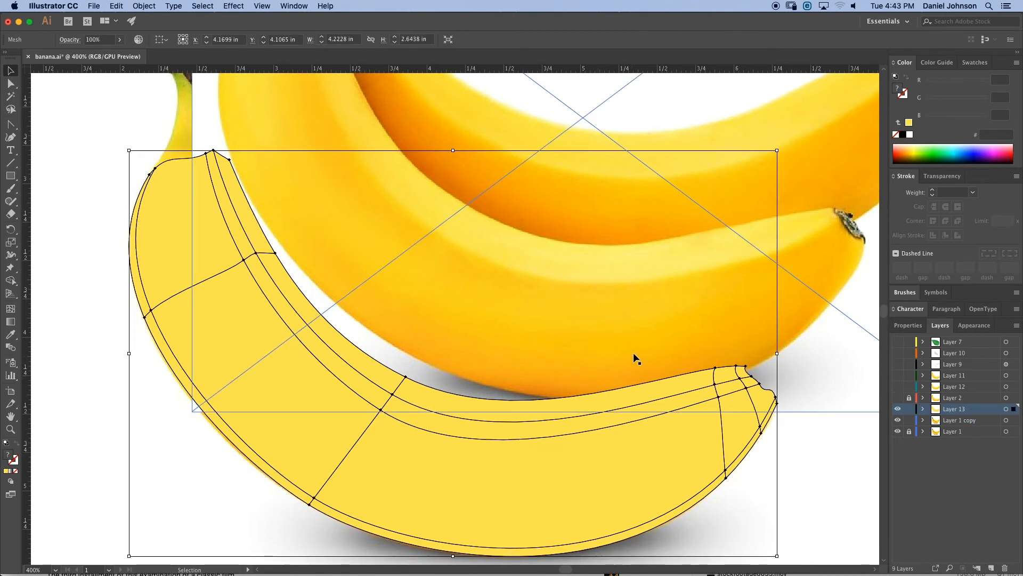
drag(583, 342, 539, 288)
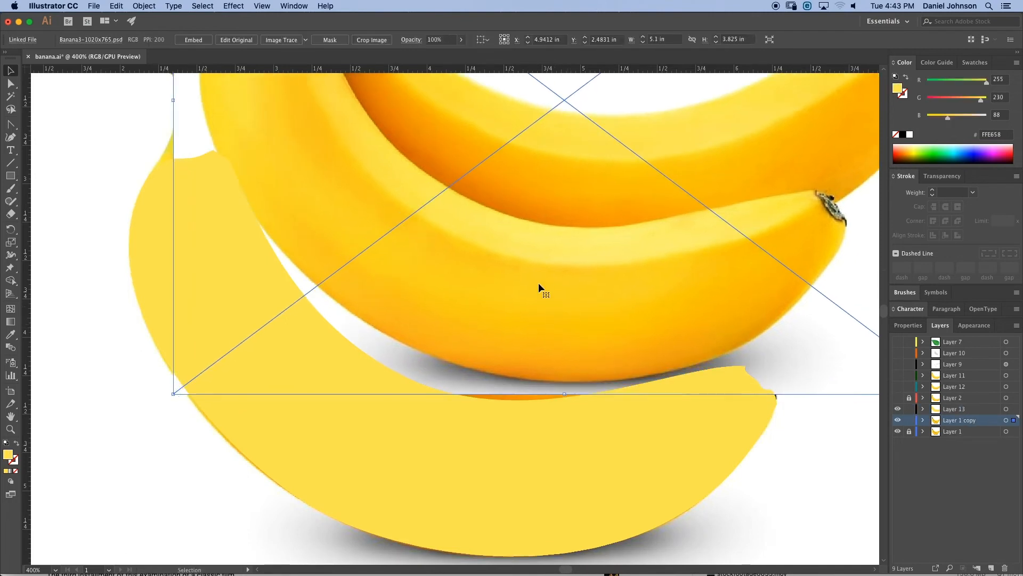
click(936, 411)
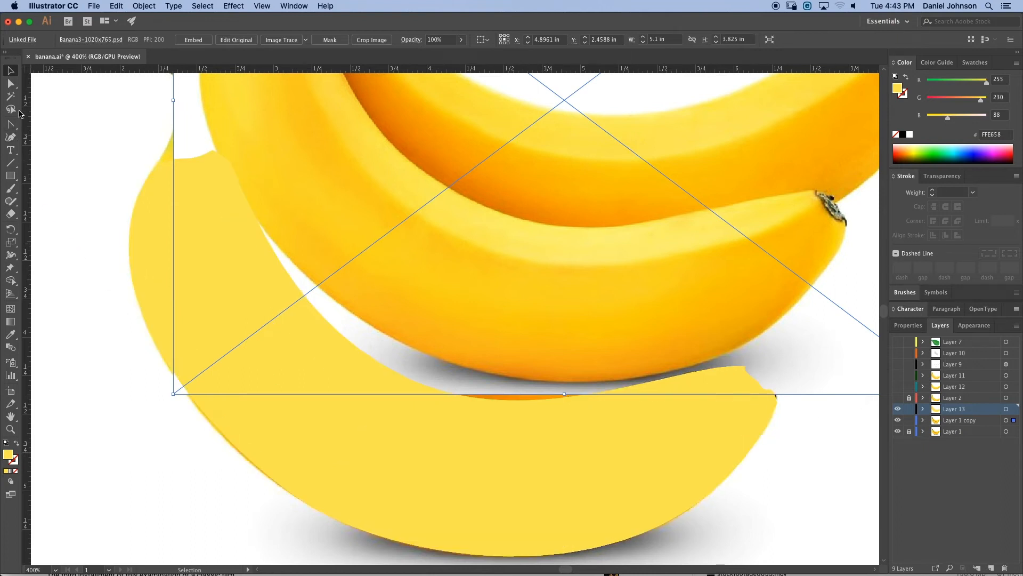
- Move the mesh's middle inner point and the tip-end point to fit the realigned photo
click(10, 84)
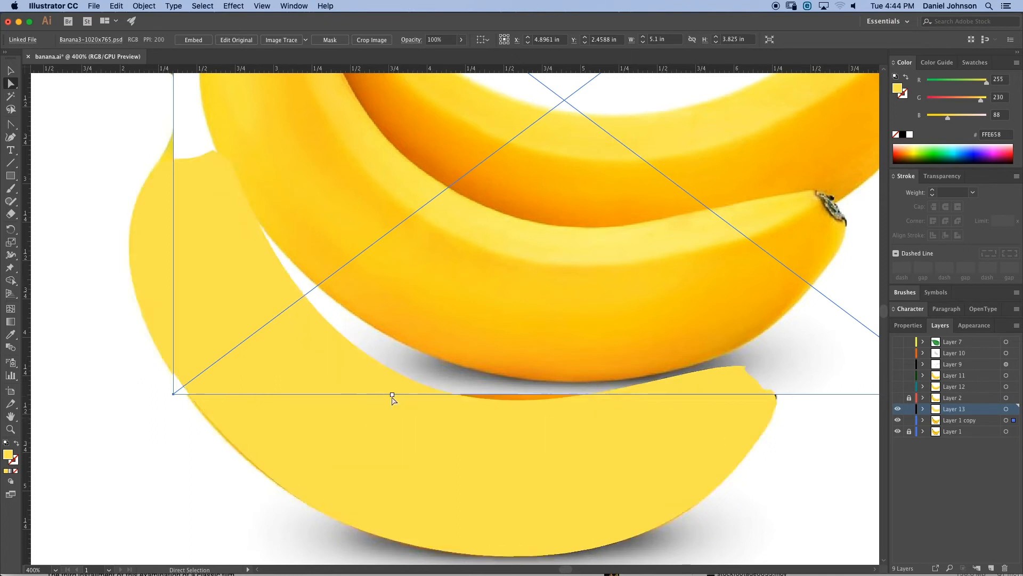
click(392, 434)
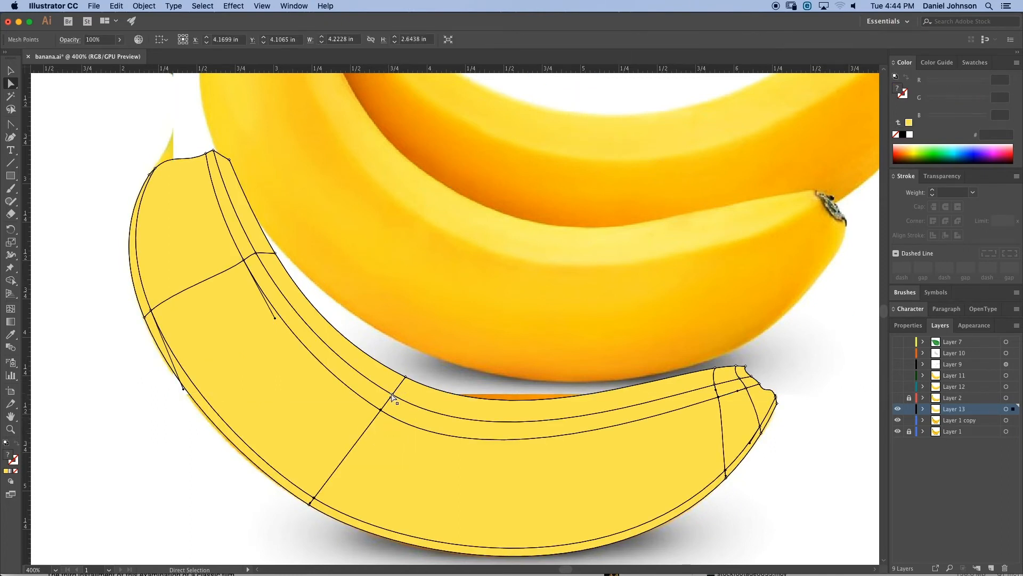
drag(391, 397, 388, 407)
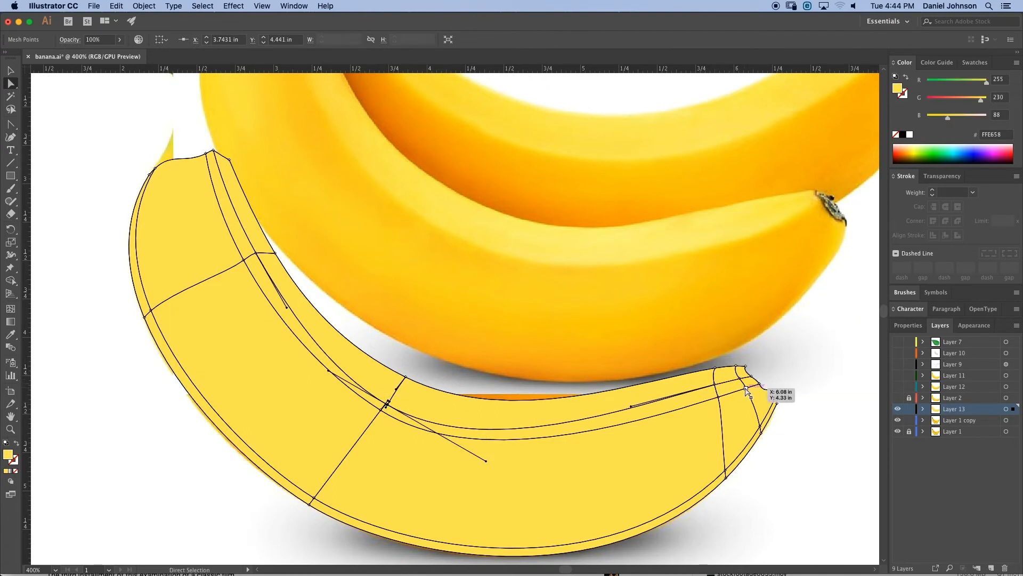
drag(746, 389, 716, 388)
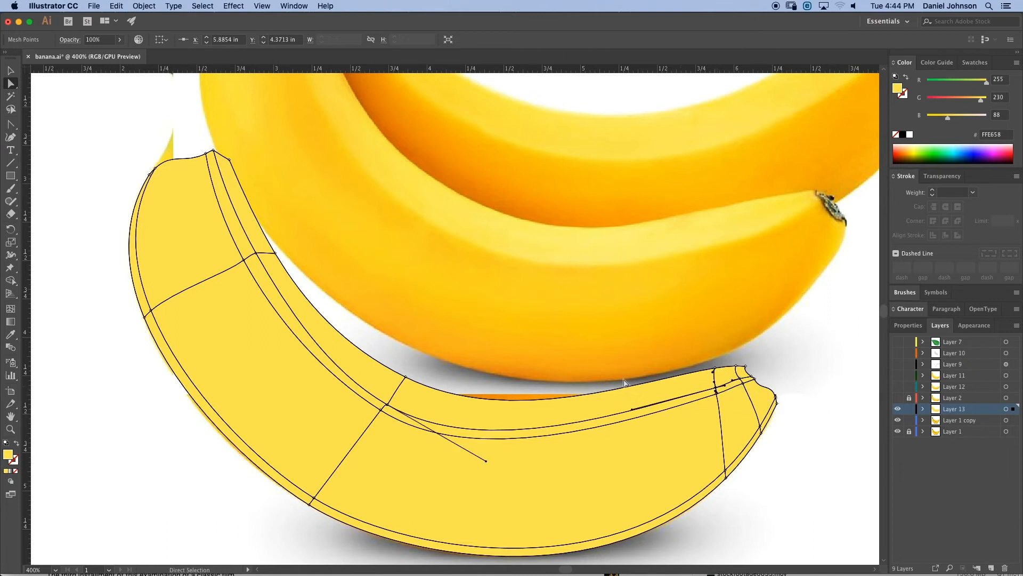
- Nudge the stem-end corner point and the nearby inner point to follow the banana's edge
key(space)
drag(241, 146, 285, 255)
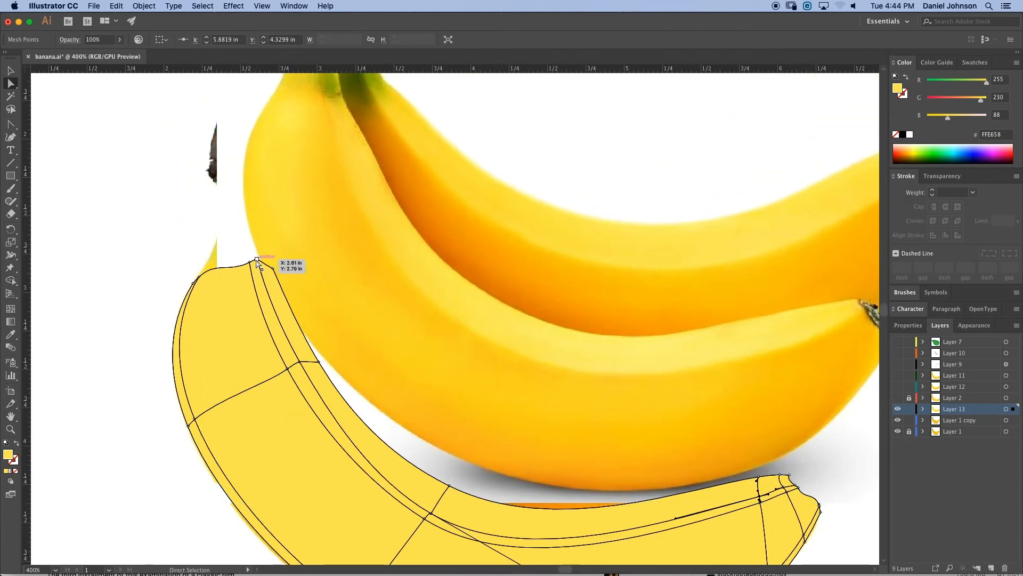
drag(256, 259, 252, 260)
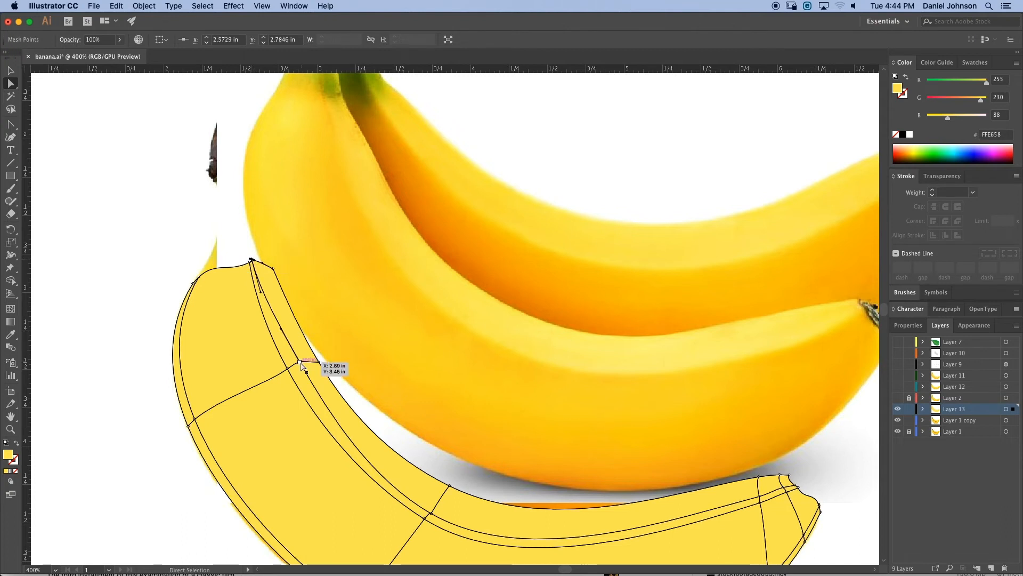
drag(299, 362, 292, 364)
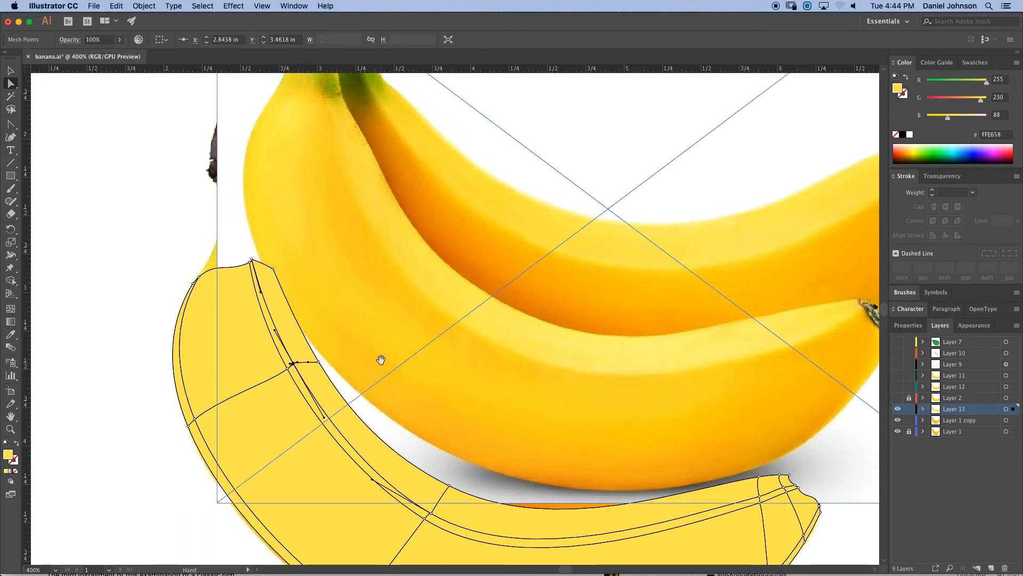
- Select the middle inner mesh point and sample its colour from the photo with the Eyedropper
drag(380, 359, 321, 287)
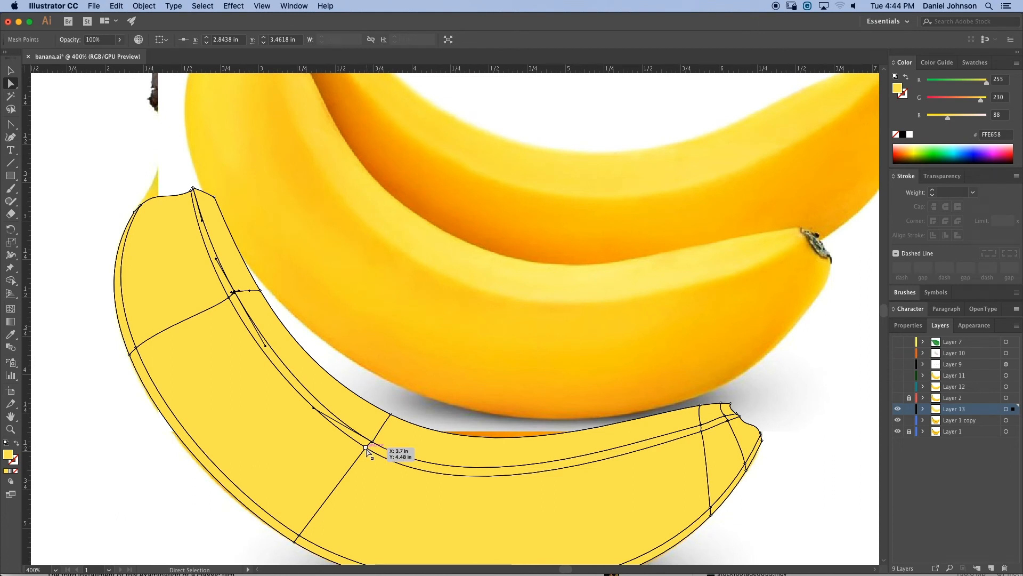
click(366, 448)
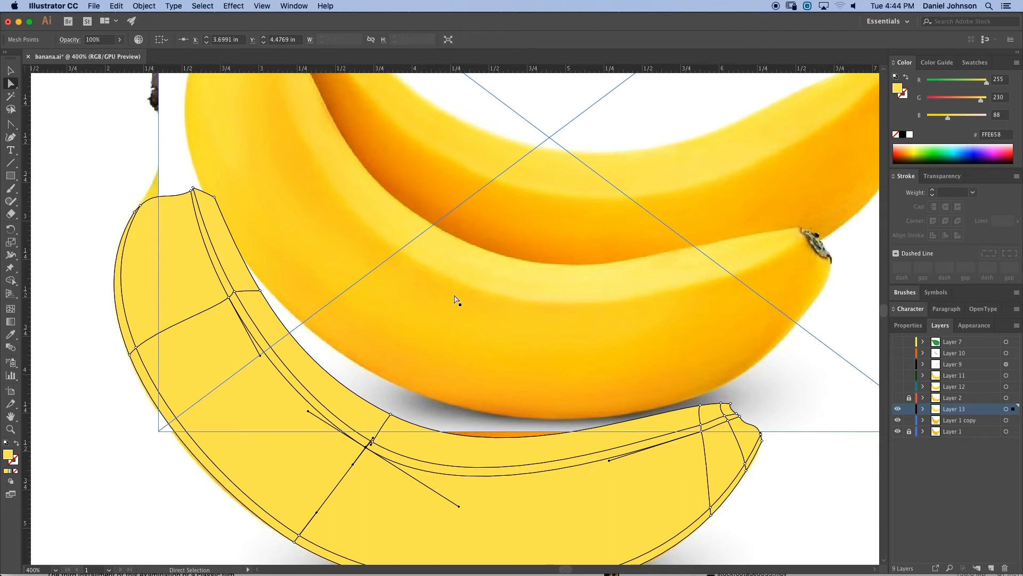
key(i)
click(462, 288)
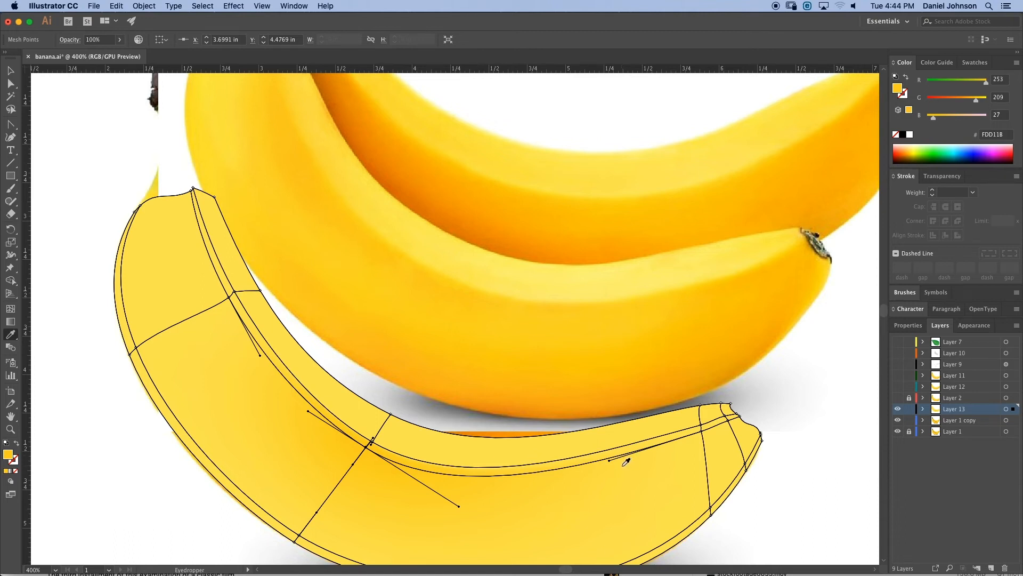
- Select the inner mesh point near the tip end and sample its colour from the photo with the Eyedropper
key(a)
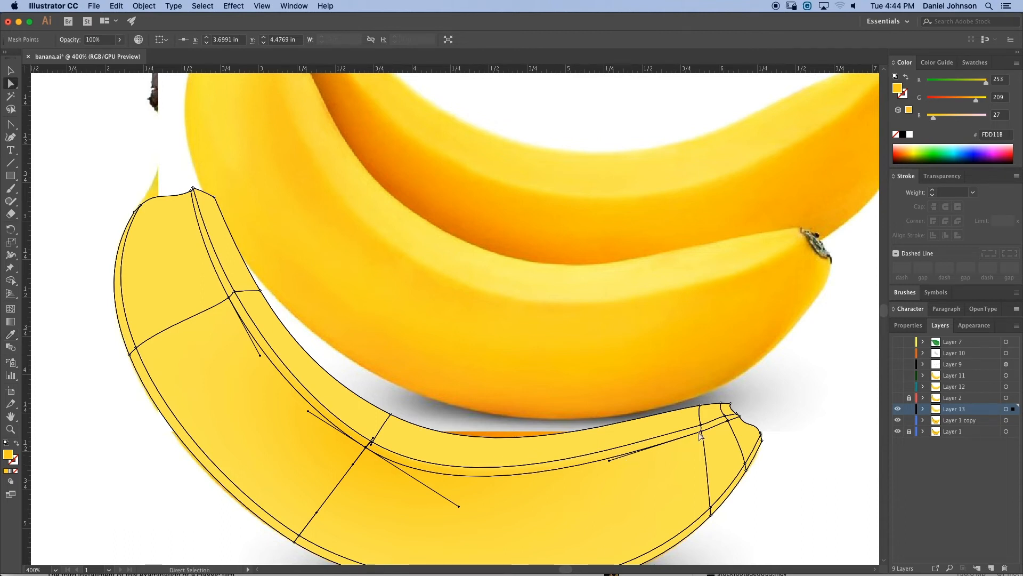
click(702, 430)
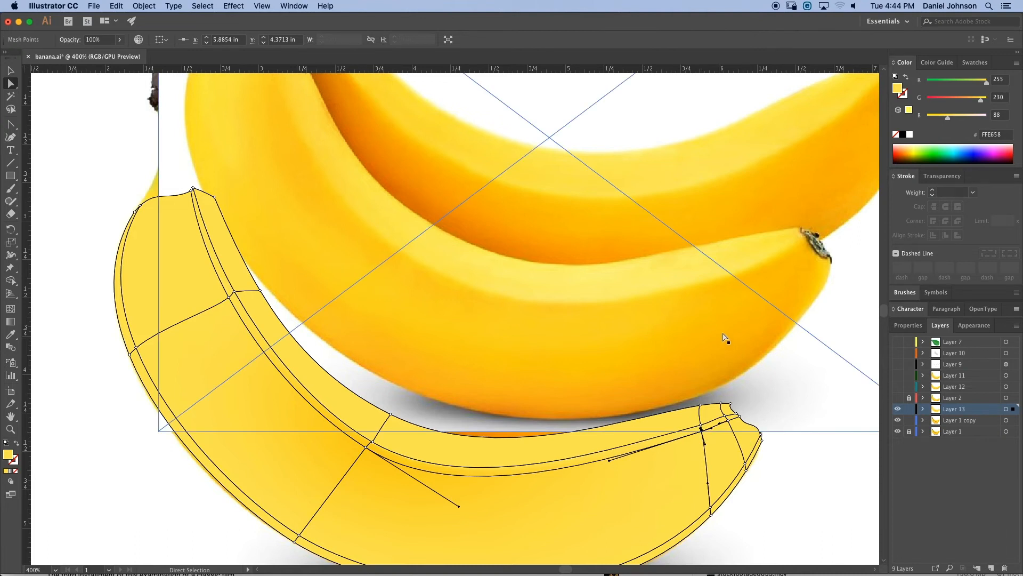
key(i)
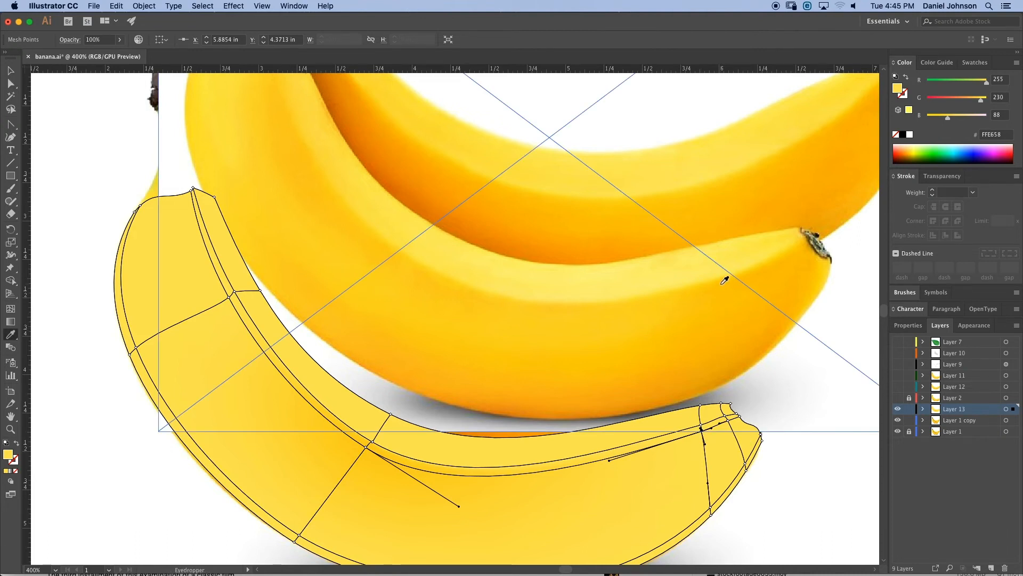
click(728, 280)
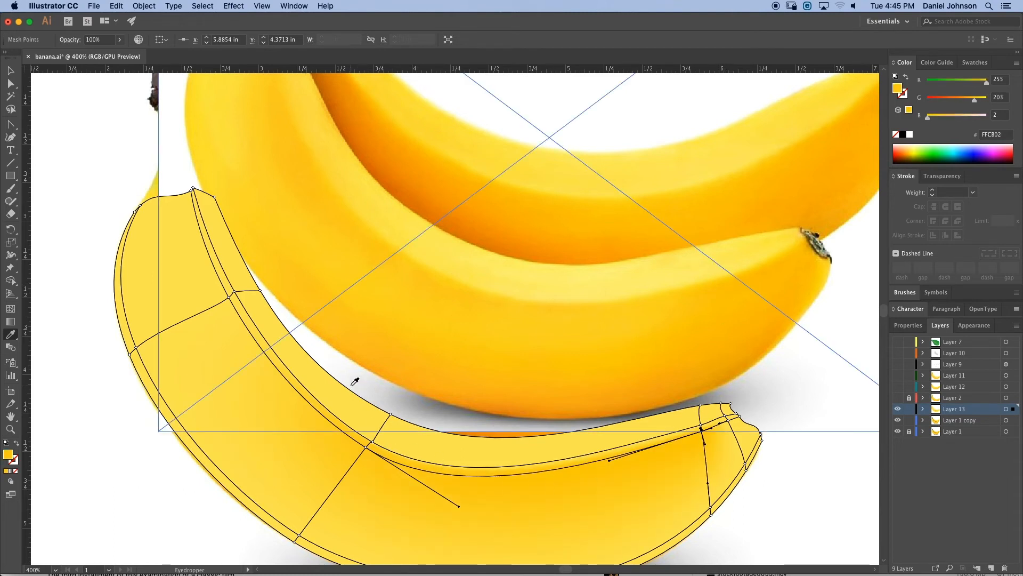
- Select the inner mesh point near the stem end and sample its colour from the photo
key(a)
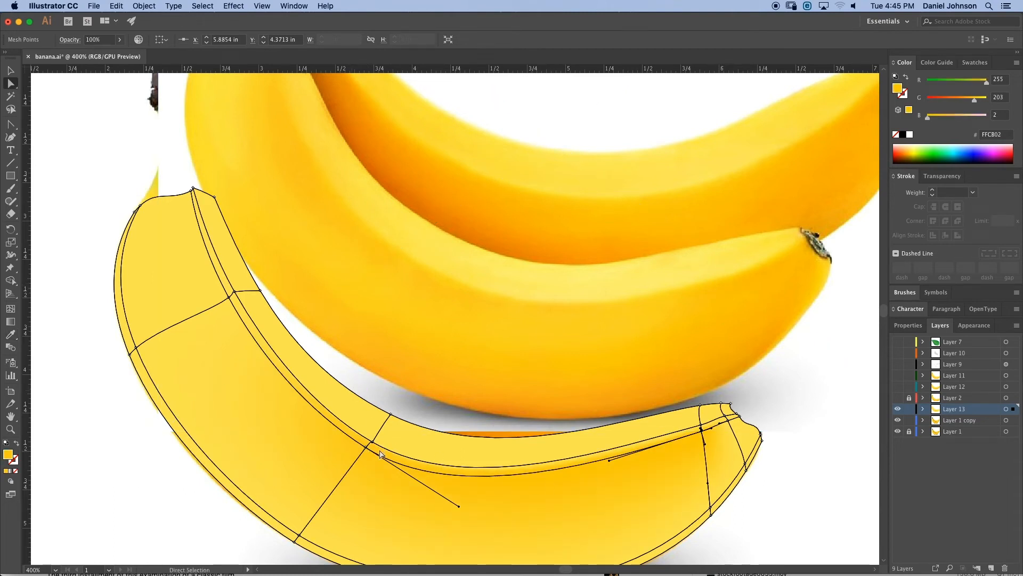
click(229, 300)
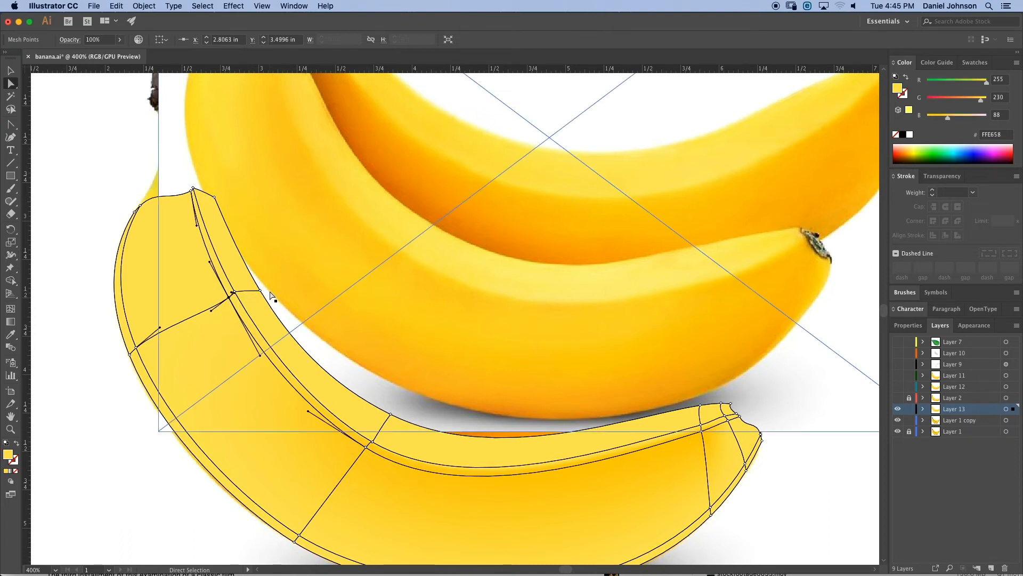
key(i)
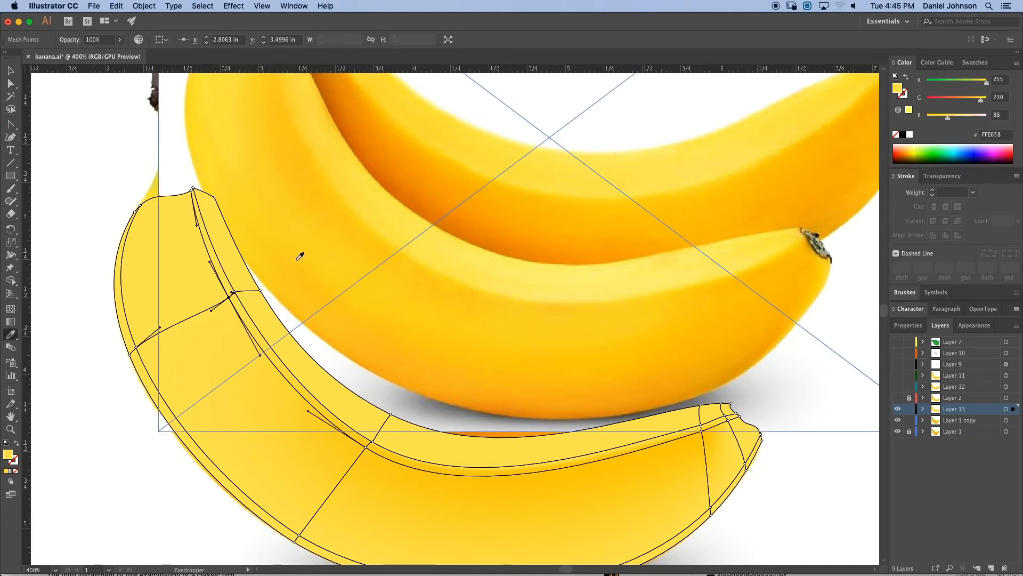
click(322, 174)
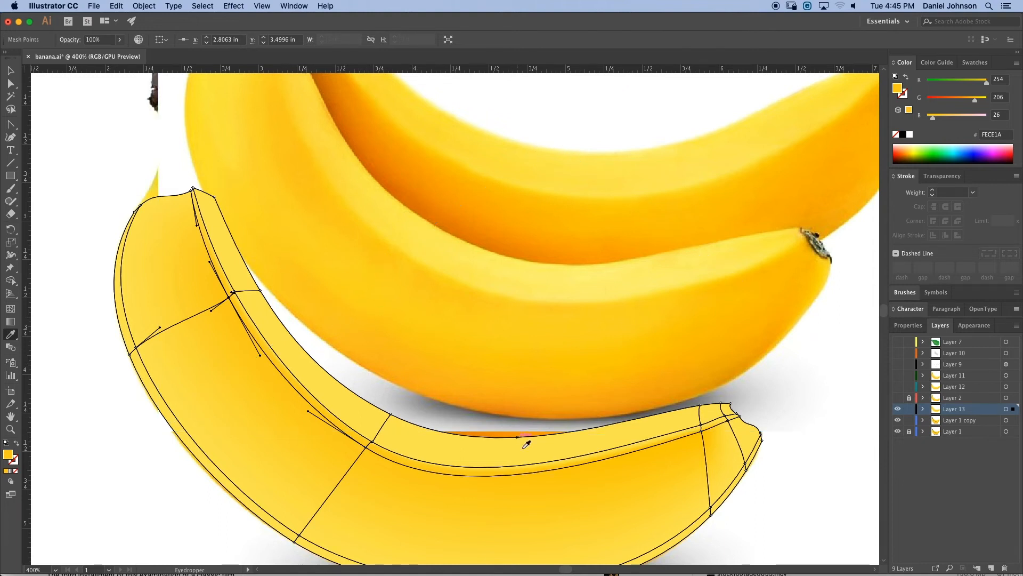
- Try sampling a photo colour for the lower-edge mesh point in the middle, then undo the sample
drag(526, 439, 493, 381)
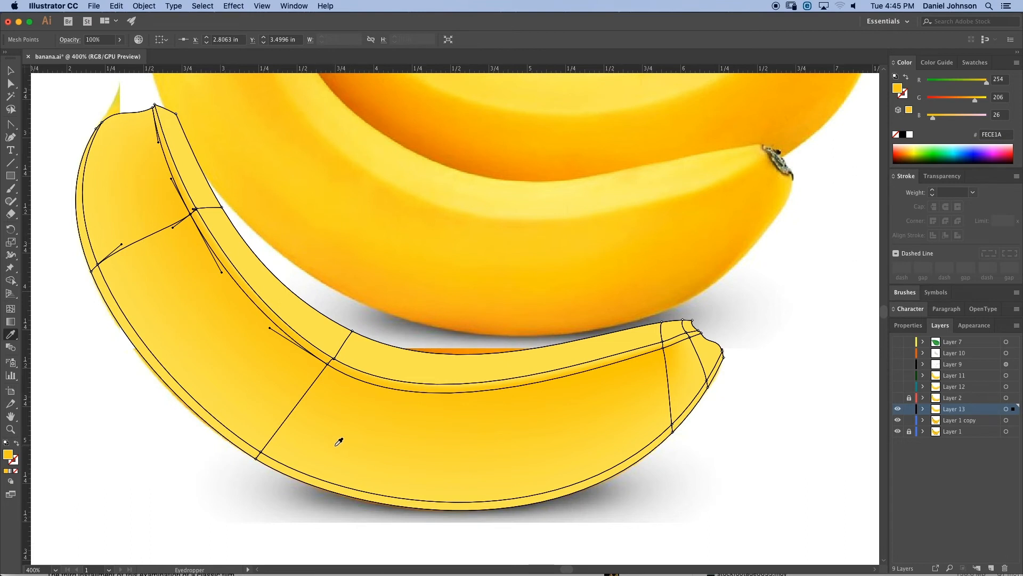
key(a)
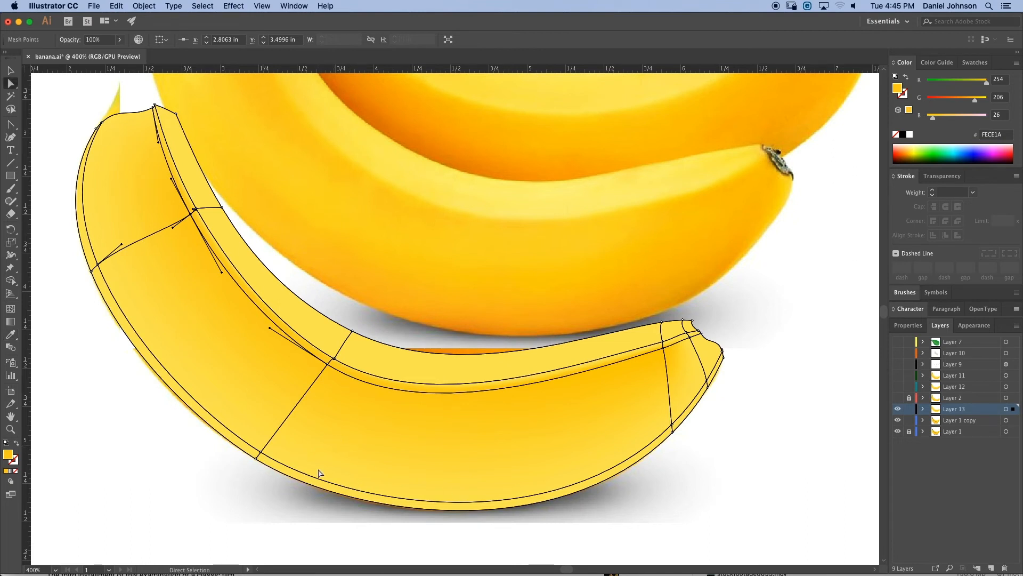
click(259, 458)
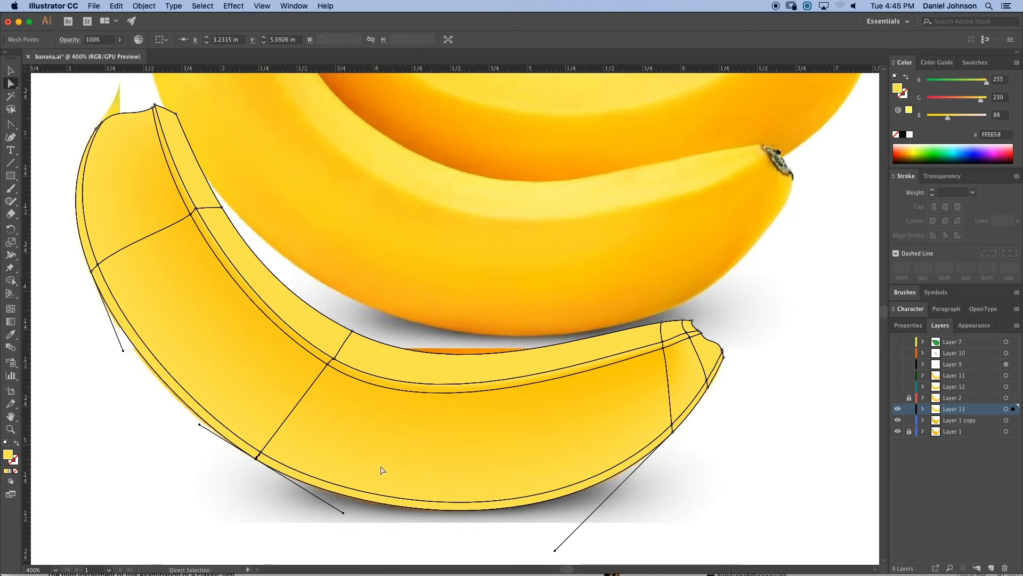
key(i)
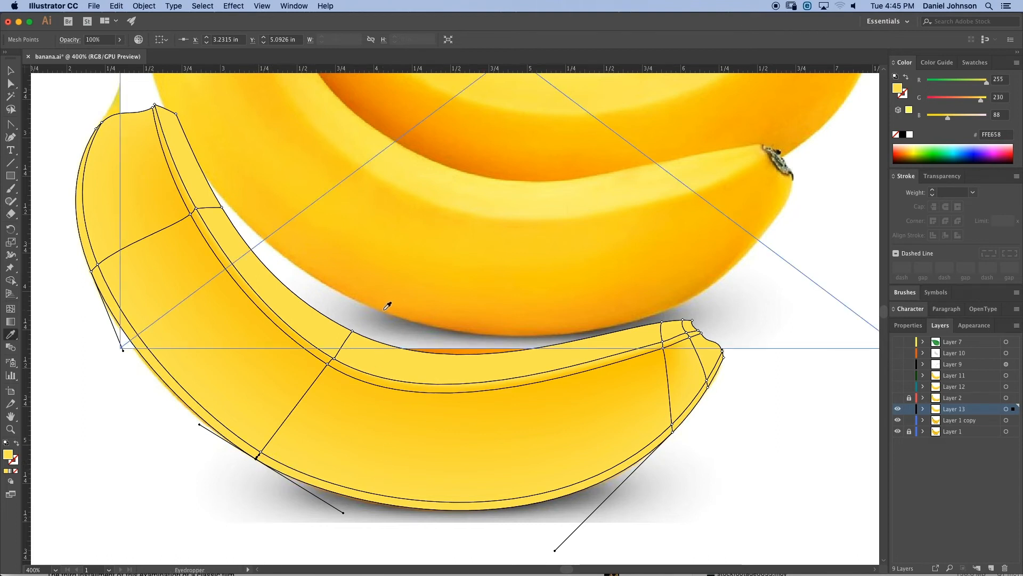
click(387, 305)
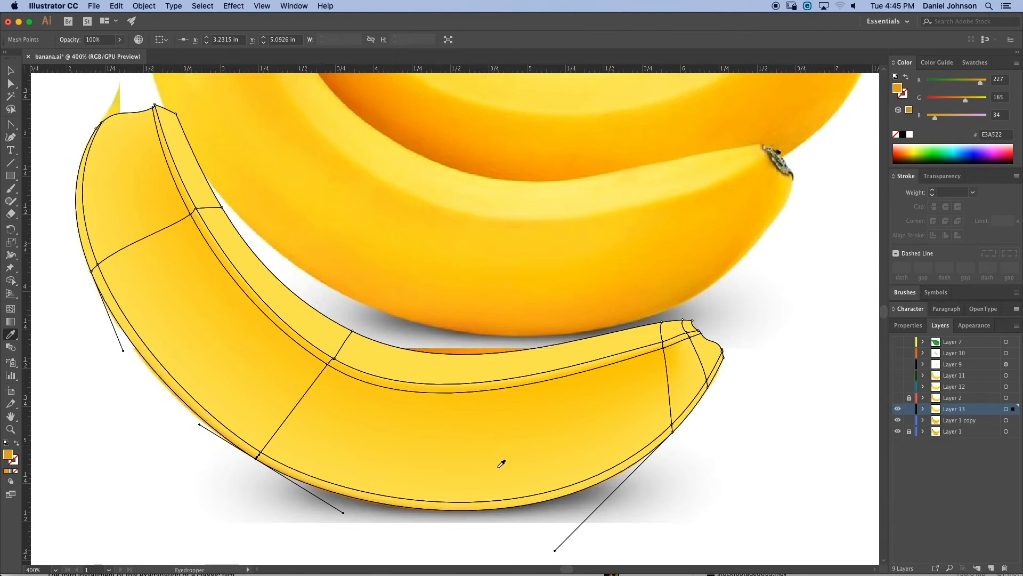
key(a)
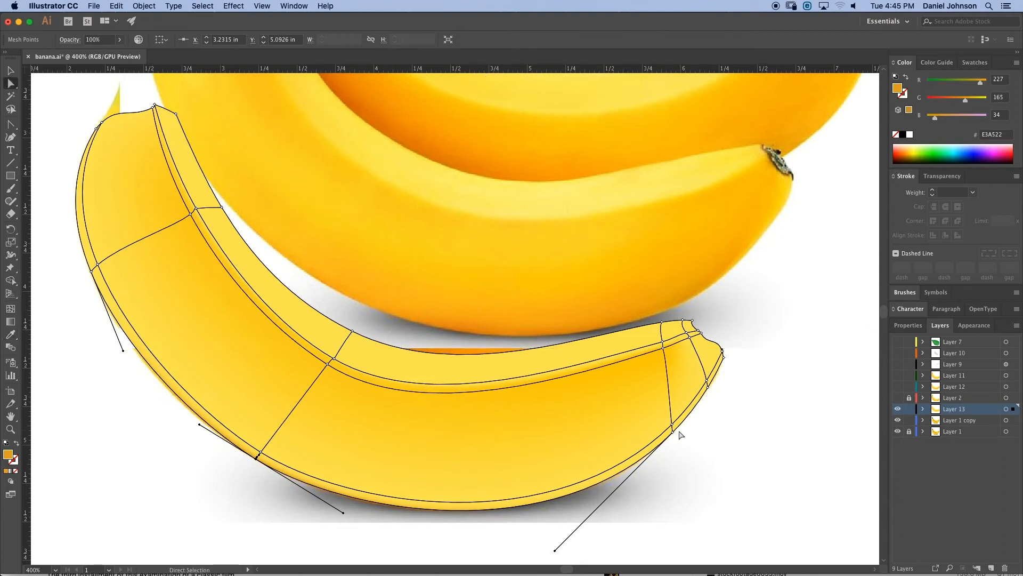
key(super+z)
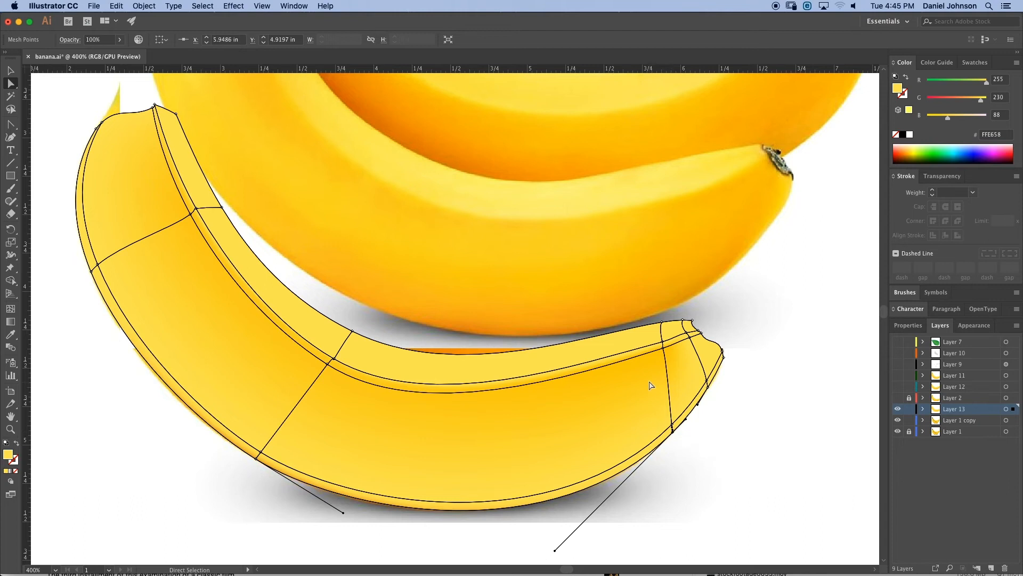
- Sample a photo colour for the selected lower mesh point near the tip end
key(i)
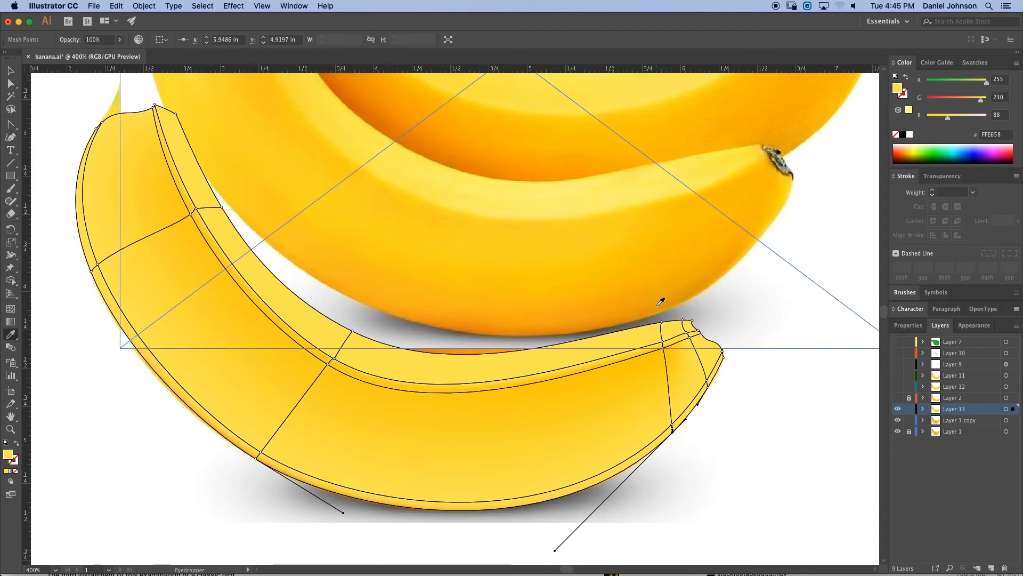
click(626, 316)
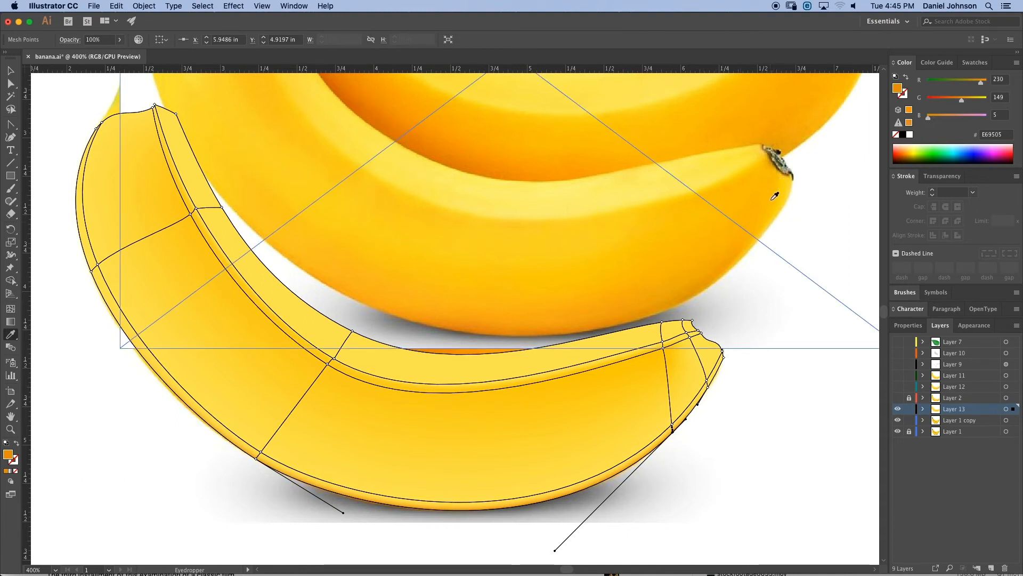
- Move the tip corner point and the nearby tip-end mesh points to fit the banana's outline
key(a)
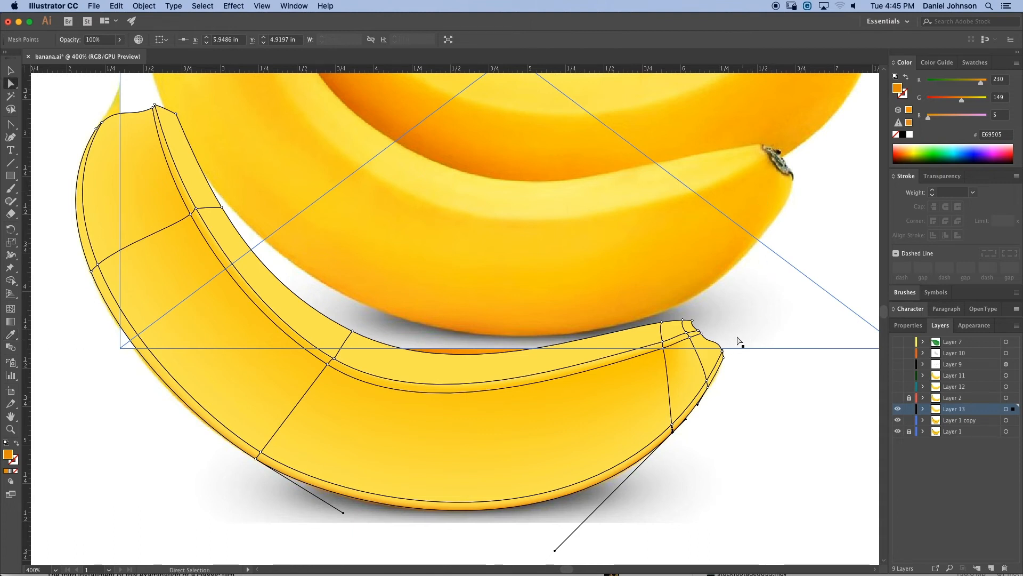
click(723, 352)
drag(722, 352, 711, 342)
drag(709, 383, 701, 354)
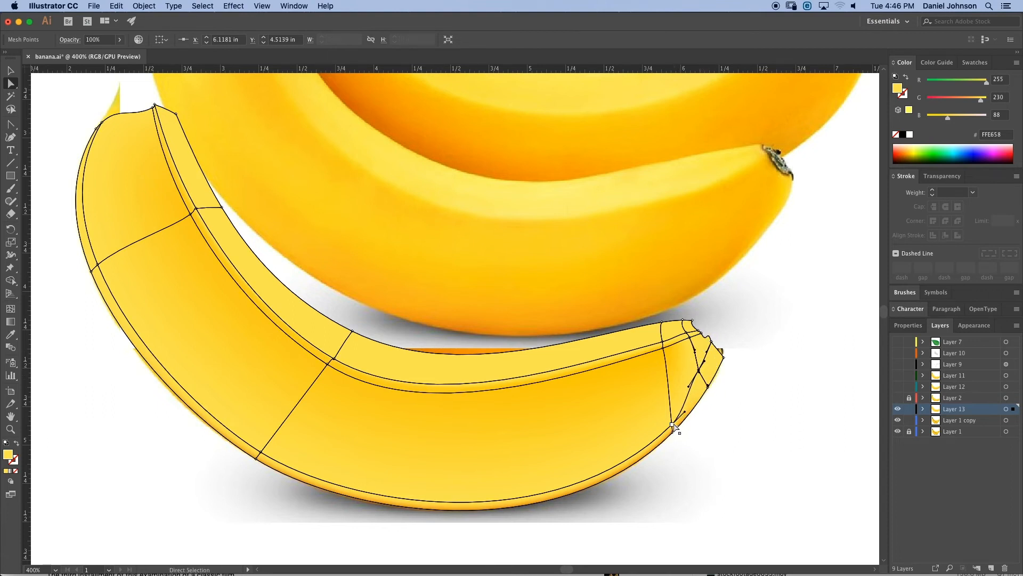
mouse_move(674, 426)
mouse_down()
mouse_move(666, 416)
mouse_move(664, 425)
mouse_up()
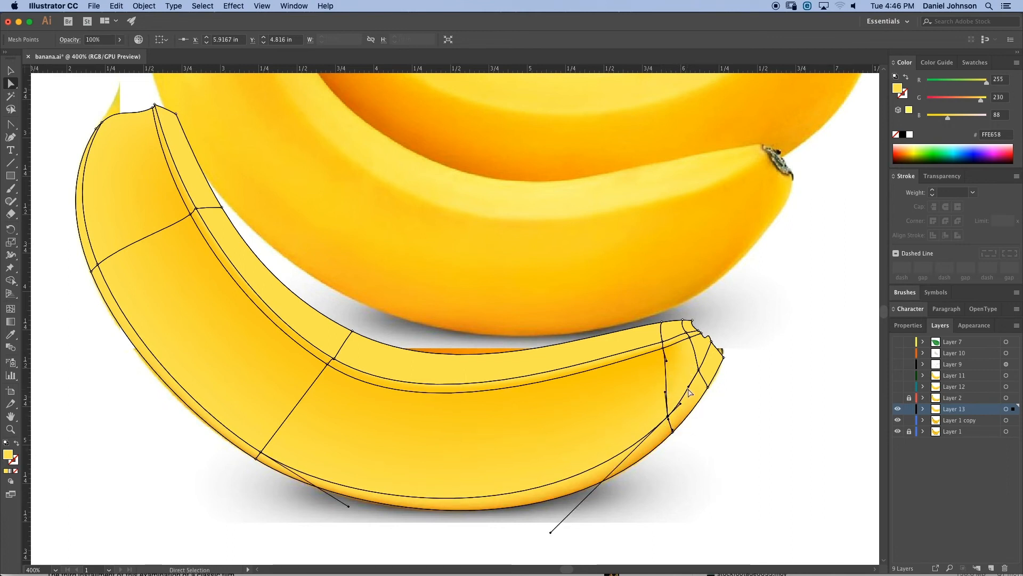
drag(688, 386, 691, 388)
- Adjust the tip's corner point and its handle so the mesh edge follows the banana tip
key(super+equal)
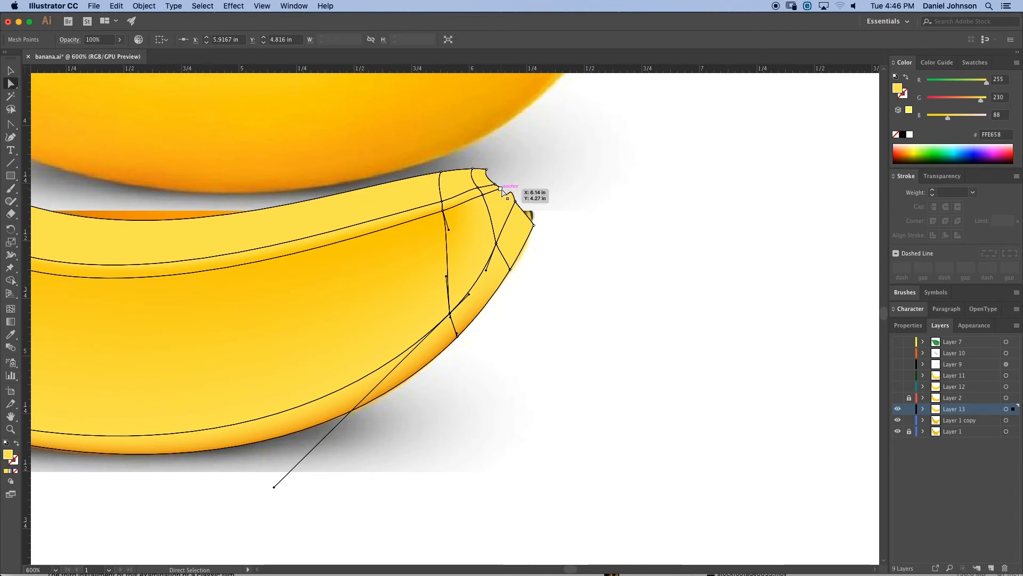
click(502, 189)
key(super+equal)
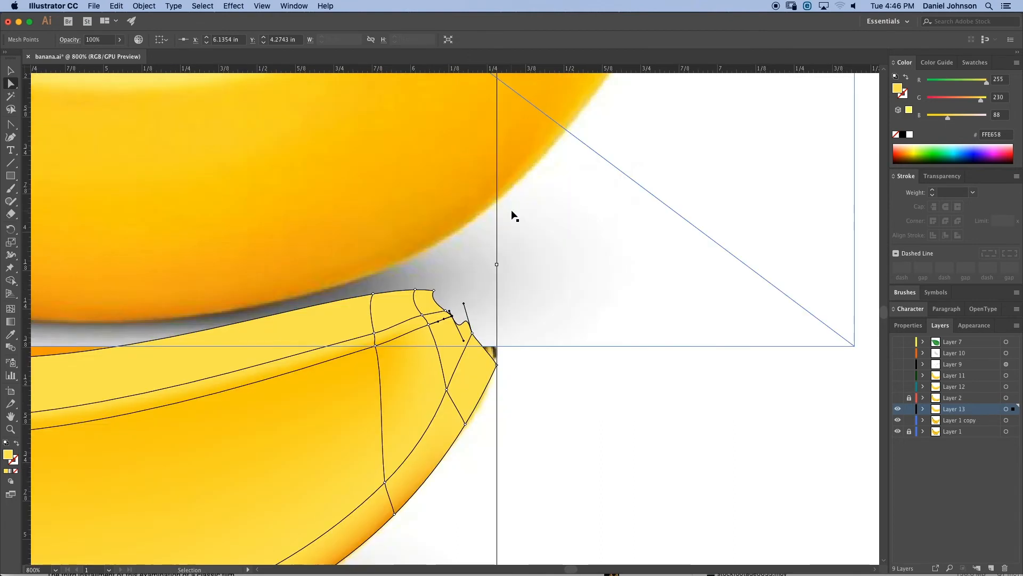
key(super+equal)
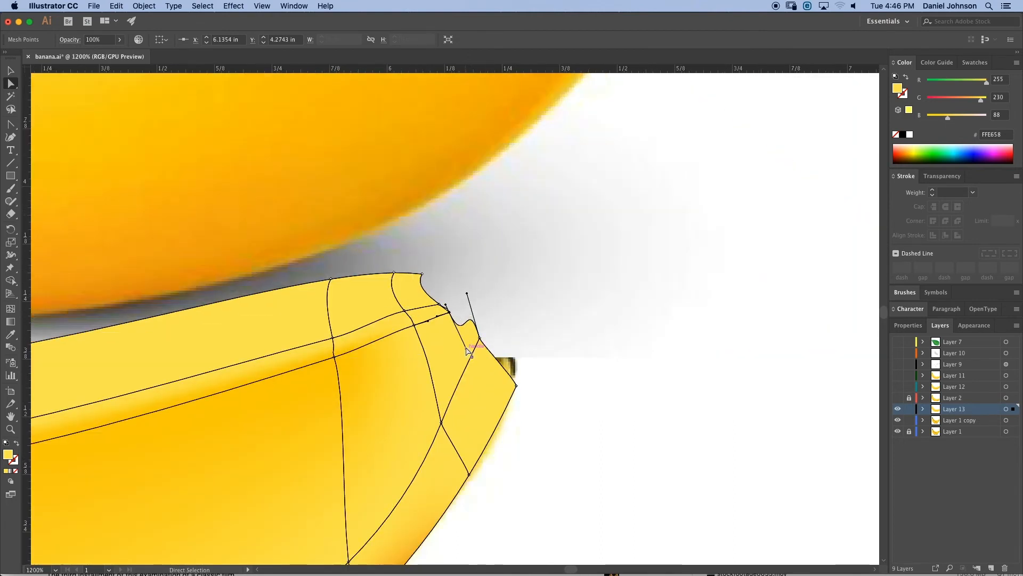
drag(467, 351, 471, 327)
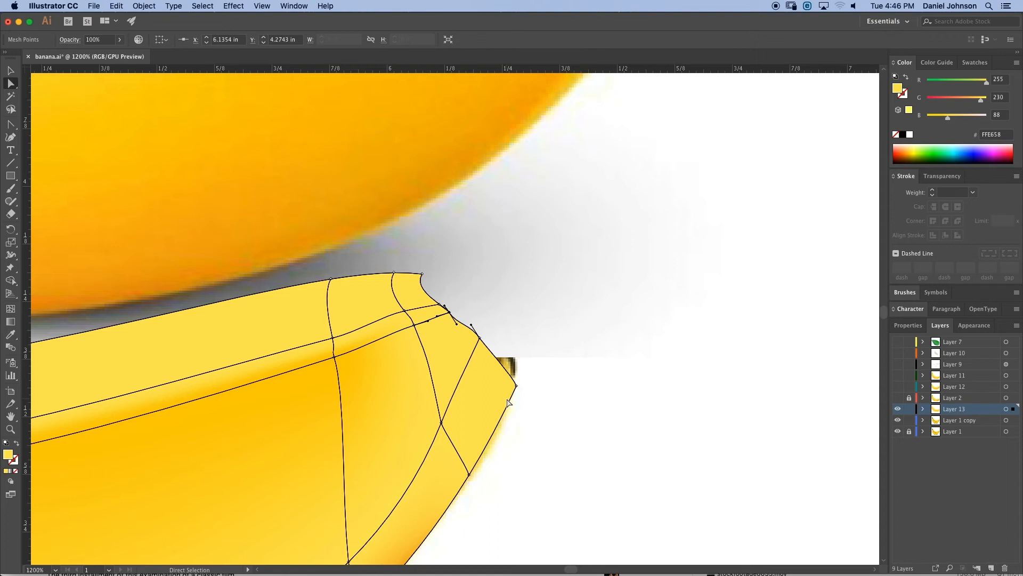
- Select the lower-left edge mesh point and sample its colour from the photo
key(super+minus)
key(super+minus)
key(space)
drag(463, 402, 585, 404)
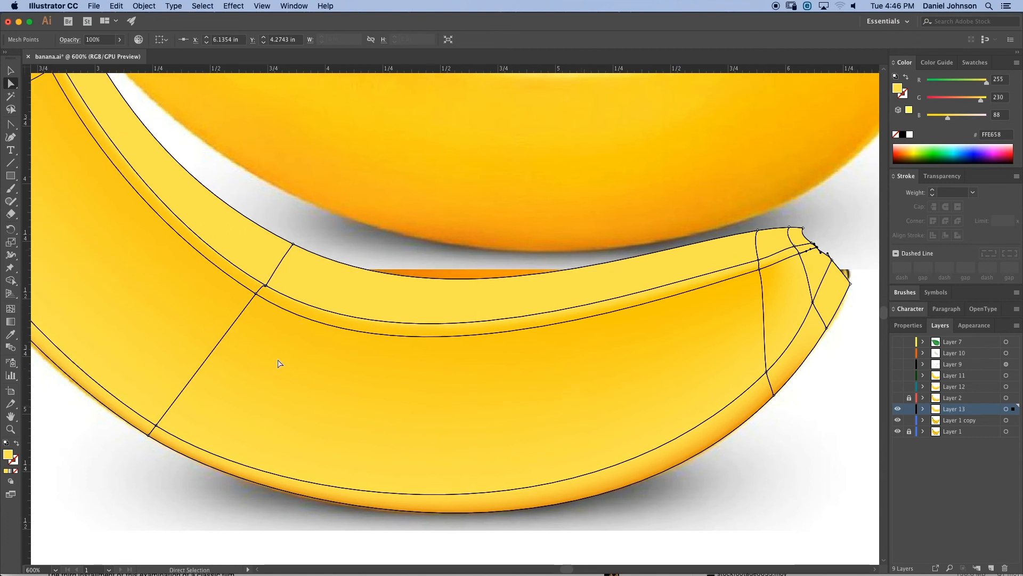
click(156, 426)
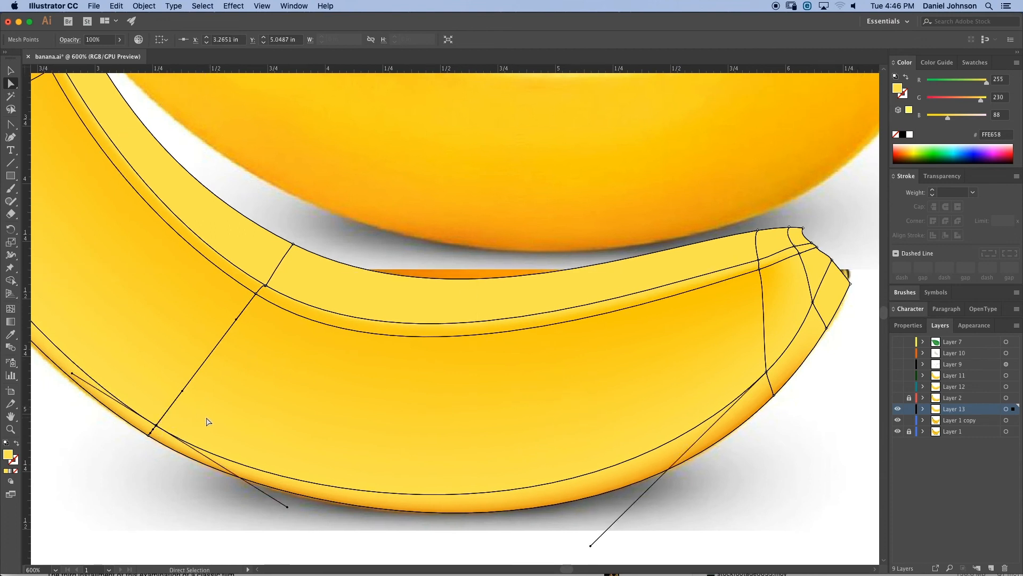
key(i)
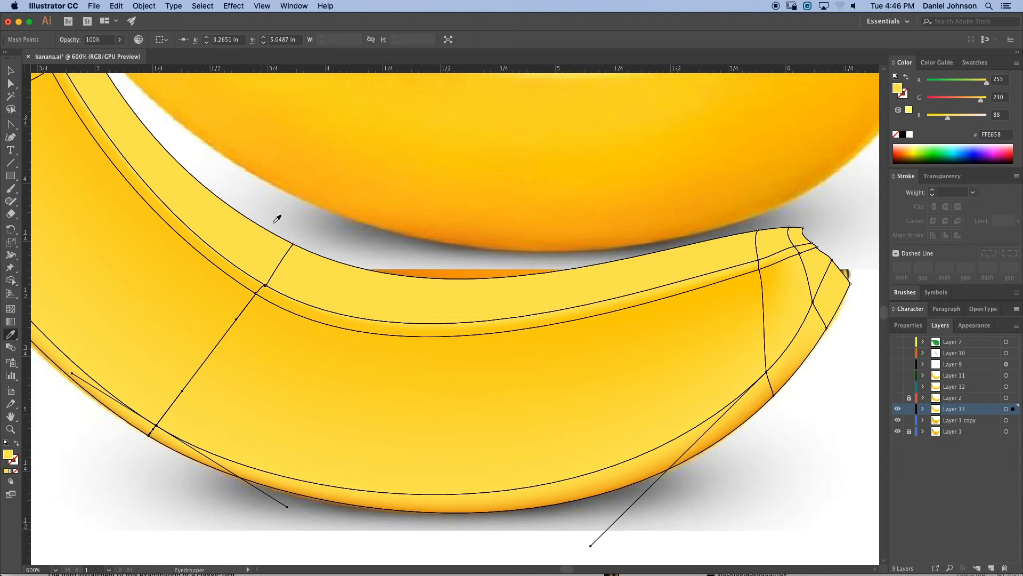
click(341, 169)
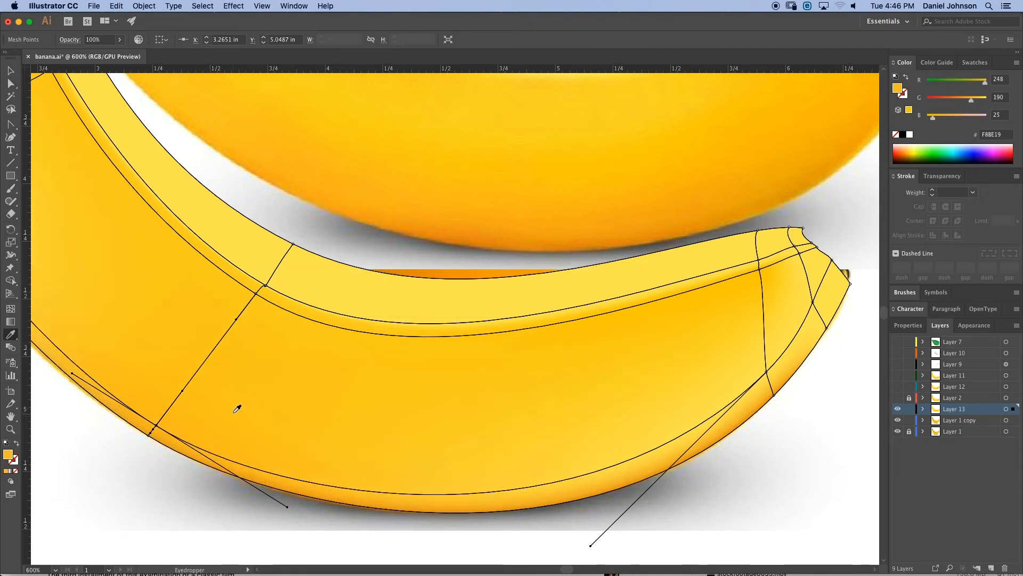
- Select the lower mesh point near the tip end and sample its colour from the photo
key(a)
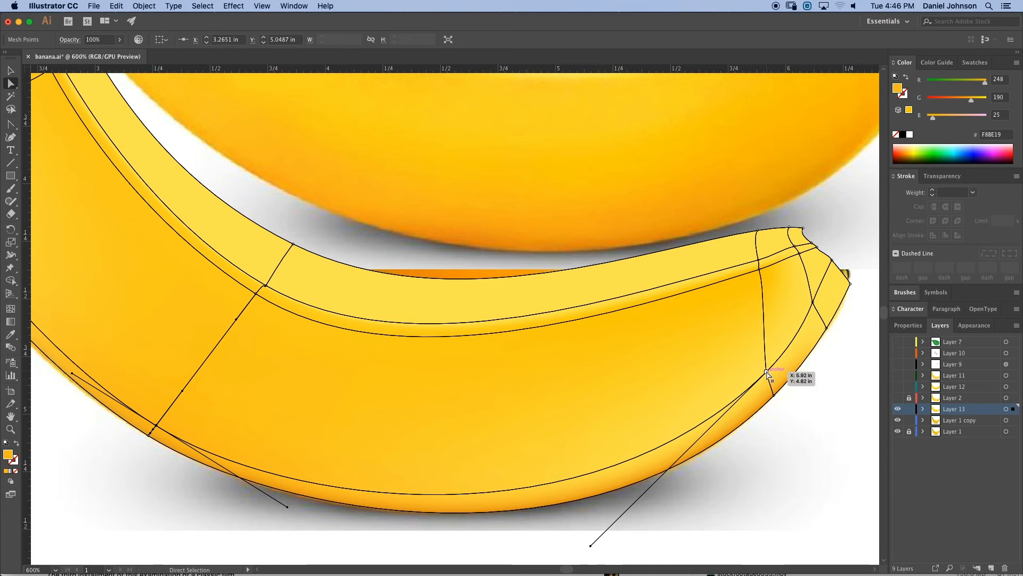
click(767, 372)
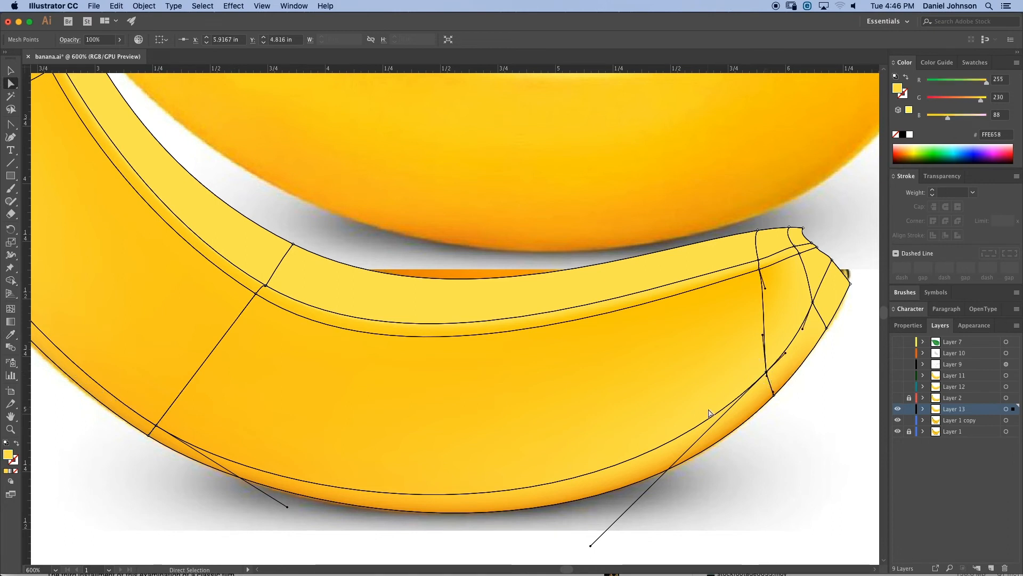
key(i)
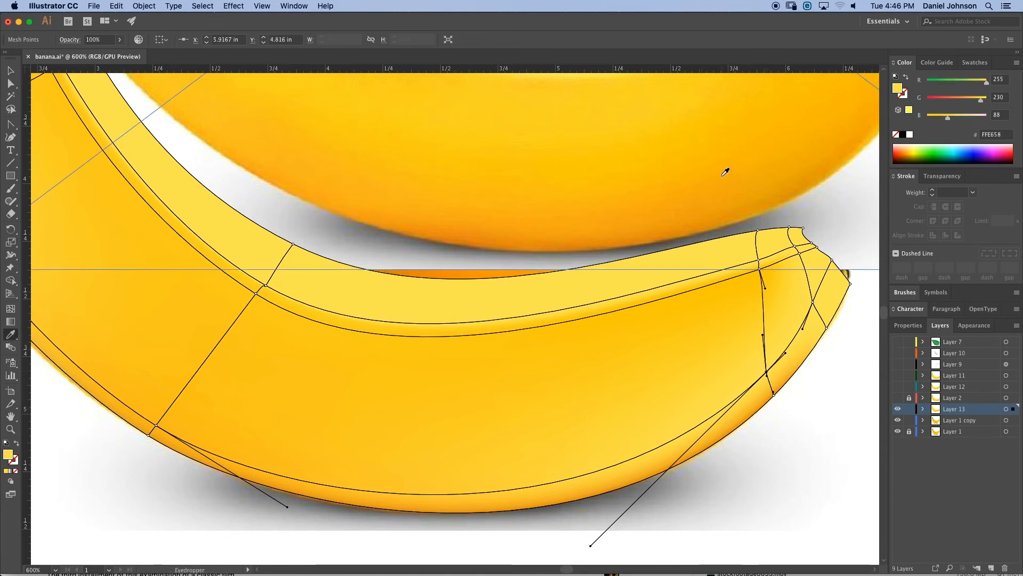
click(720, 108)
- Deselect the mesh and hide Layer 1 to preview the shaded banana
key(a)
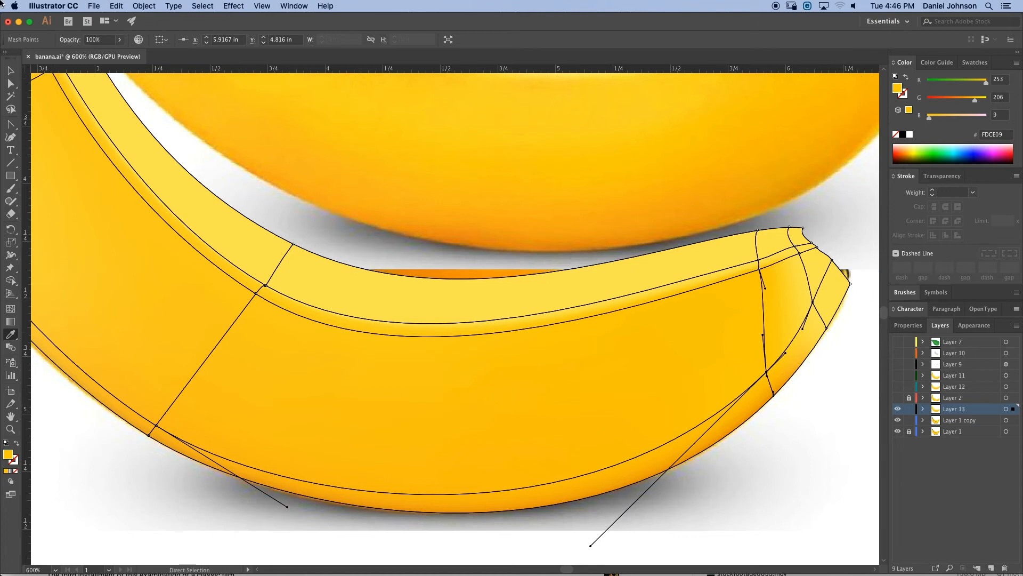
click(10, 70)
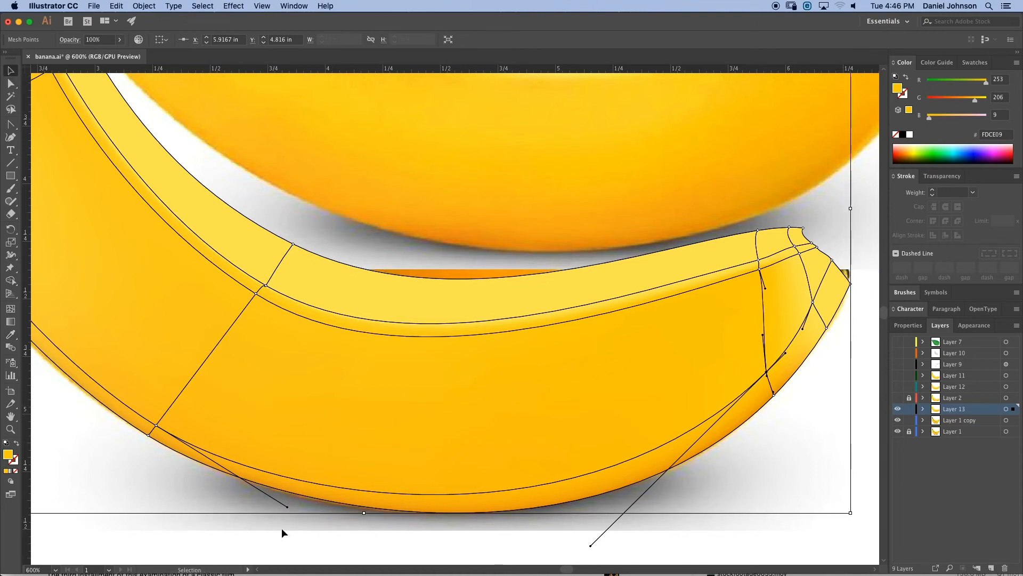
click(305, 551)
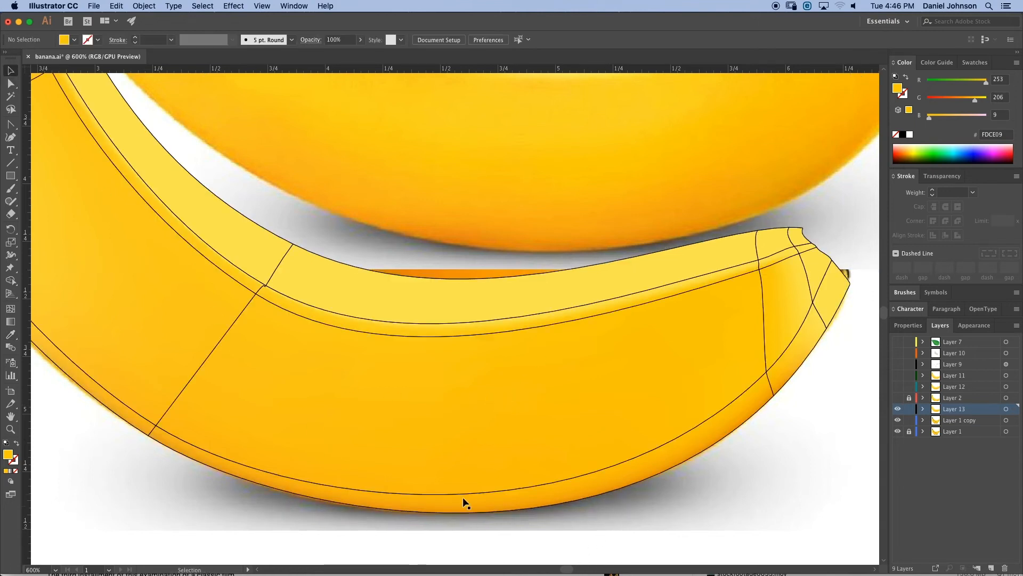
click(898, 432)
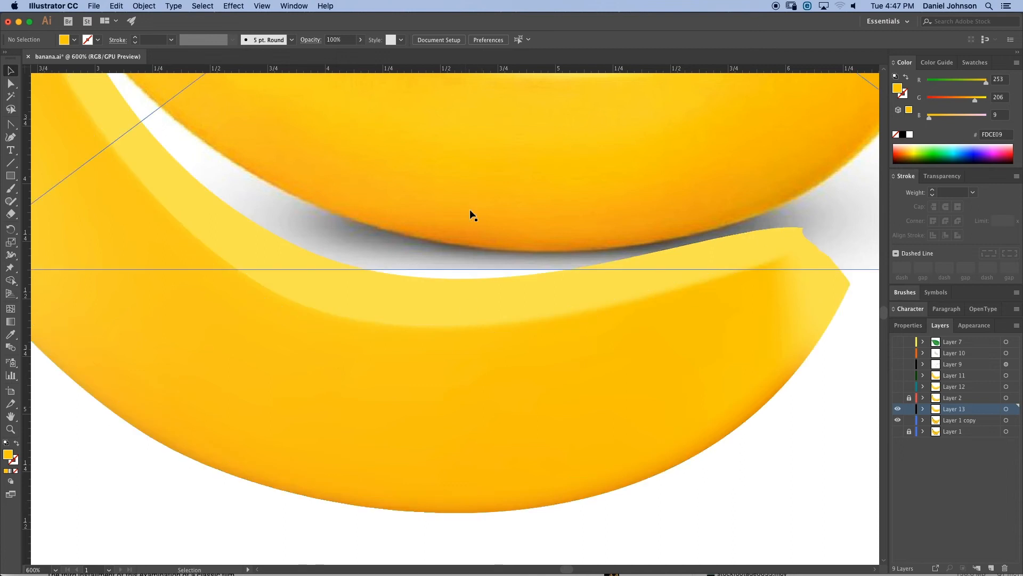
- Add a vertical mesh line near the banana's bottom centre and sample a colour from the photo for its lower edge point
click(501, 373)
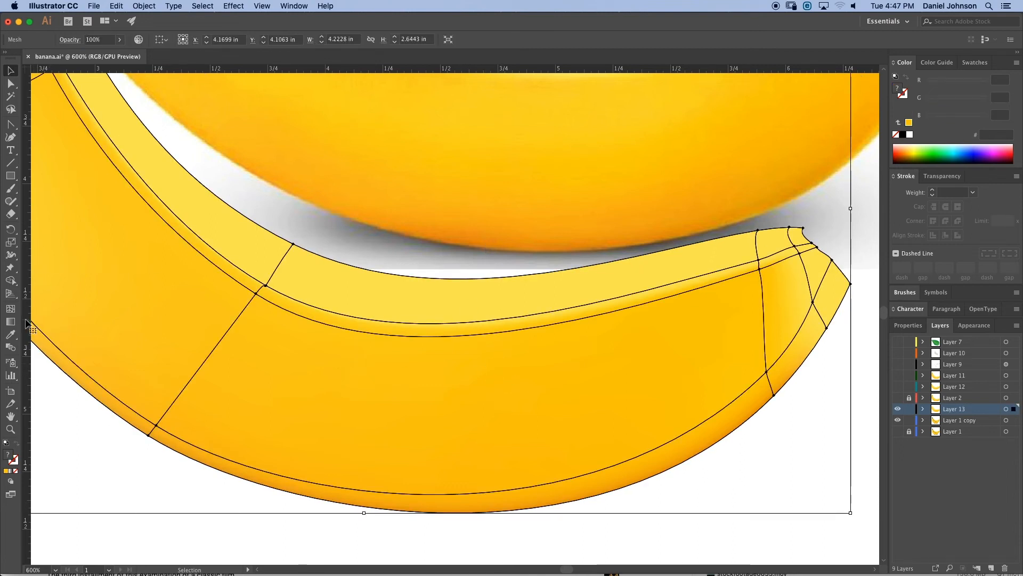
click(10, 310)
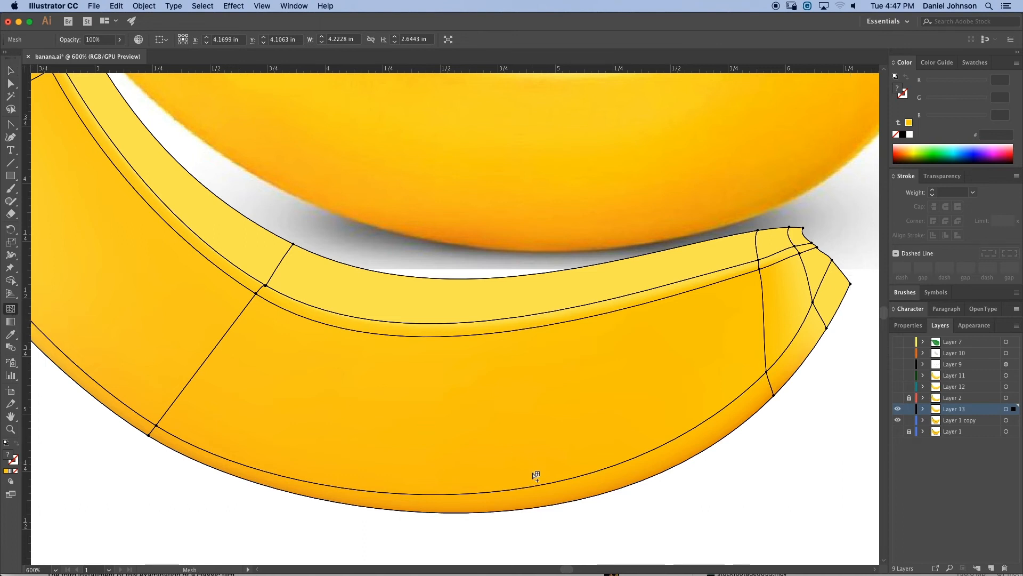
click(503, 494)
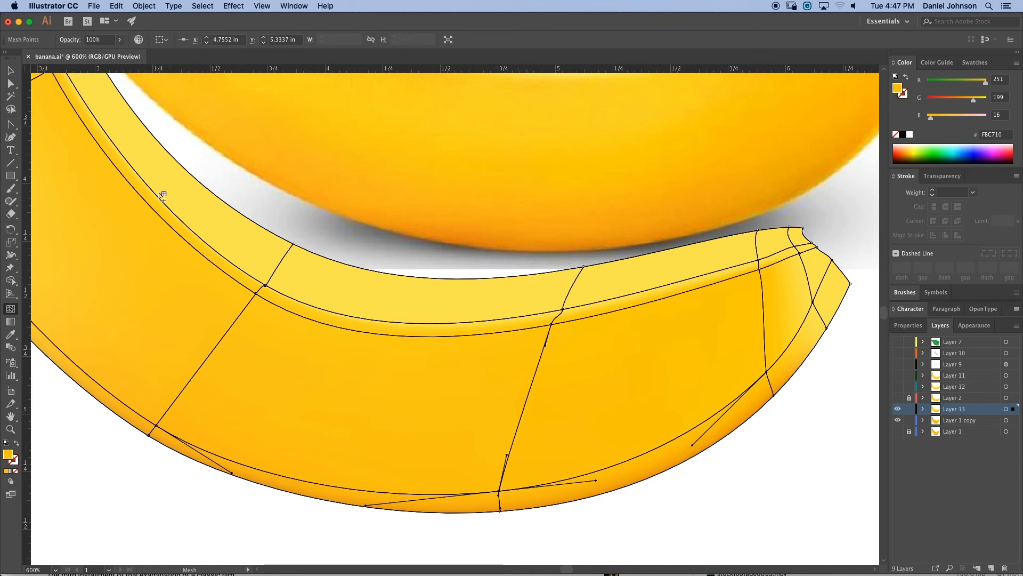
click(10, 84)
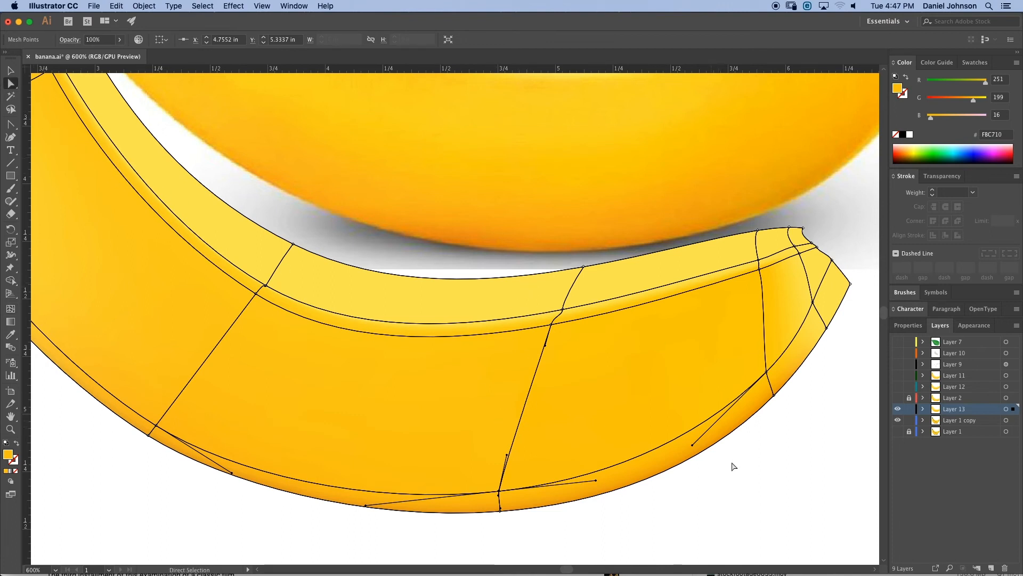
click(500, 511)
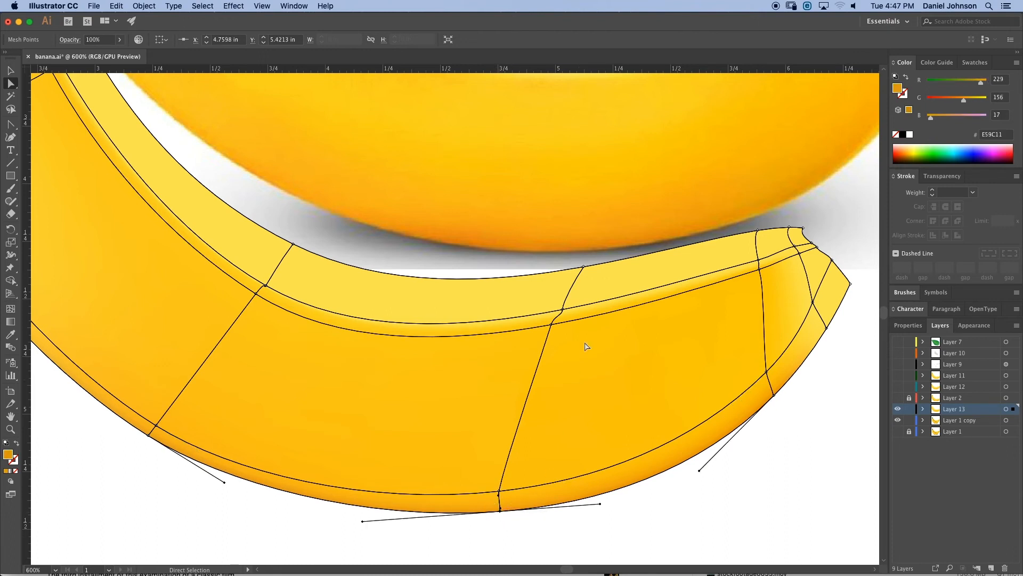
key(i)
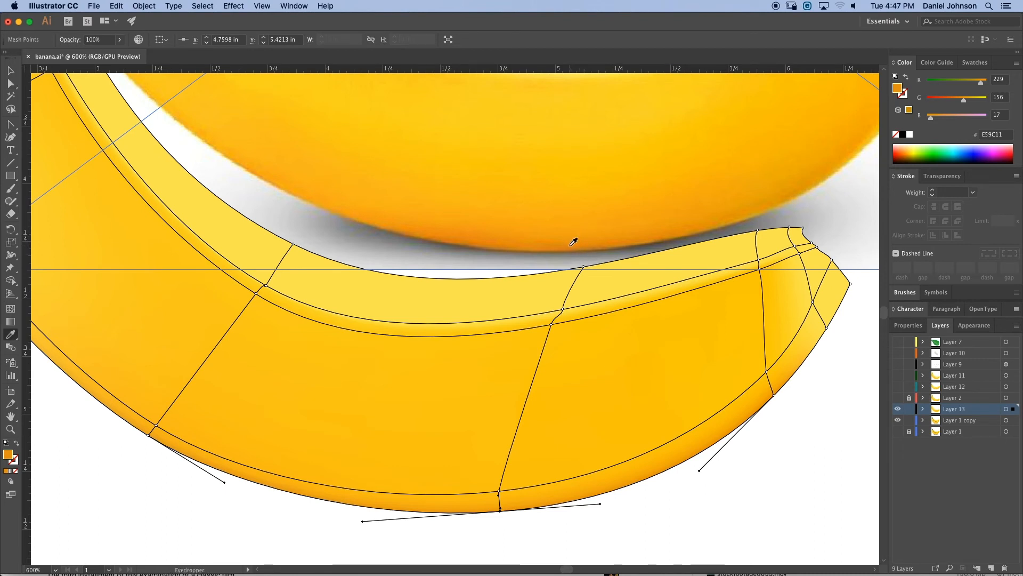
click(573, 240)
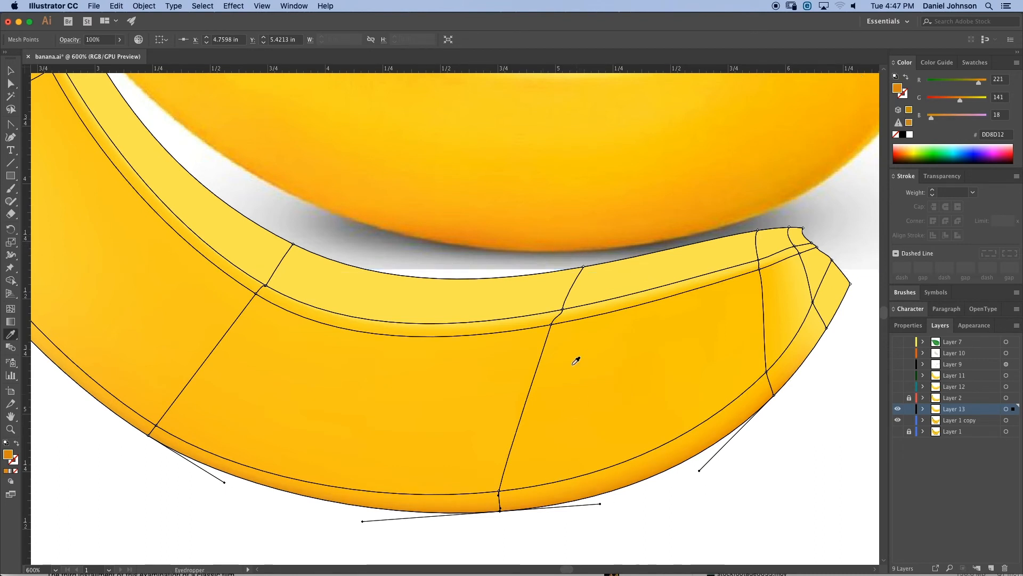
- Sample a photo colour for the new line's inner point near the bottom edge and nudge that point slightly upward
key(a)
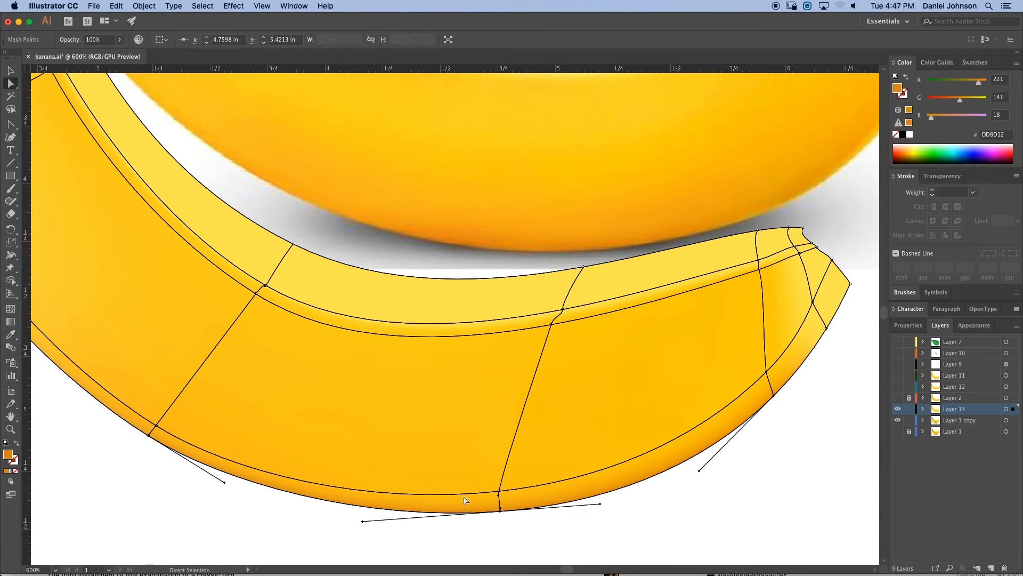
click(500, 490)
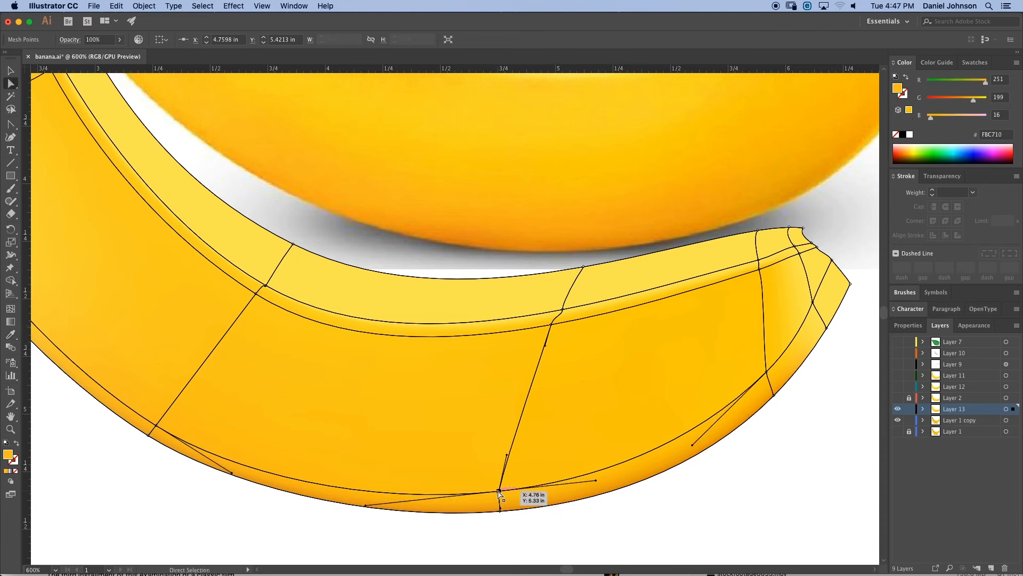
key(i)
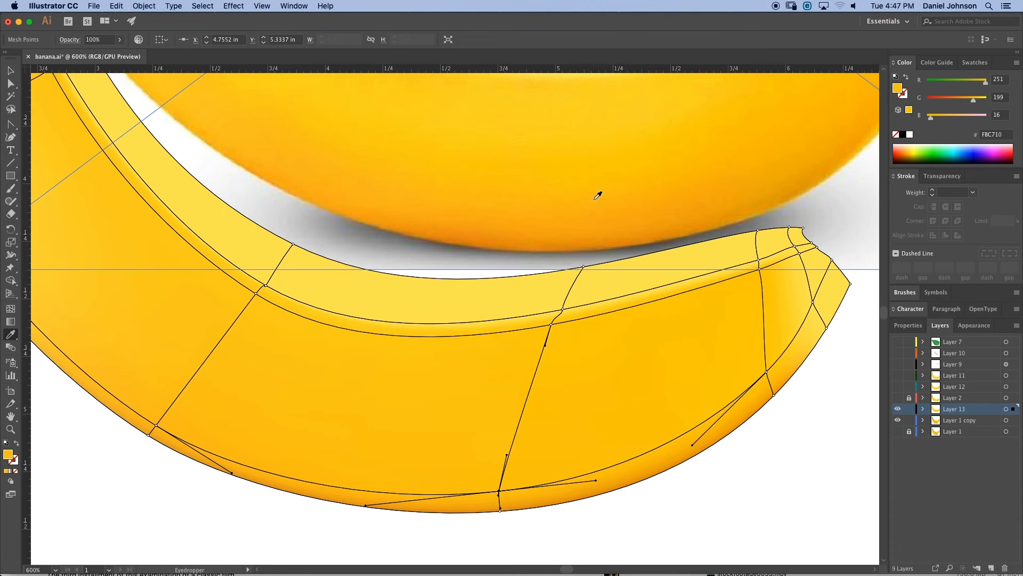
click(602, 203)
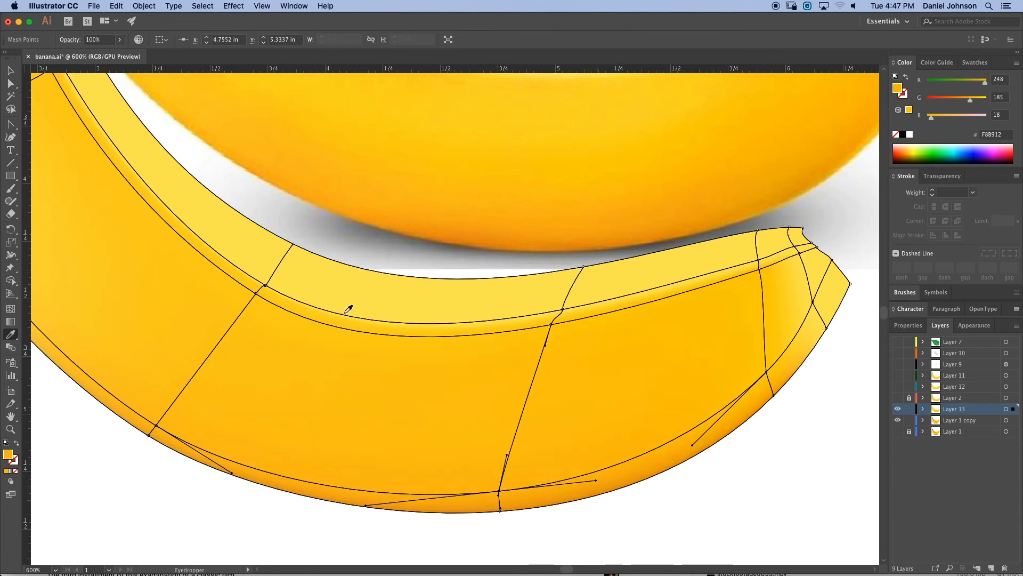
key(a)
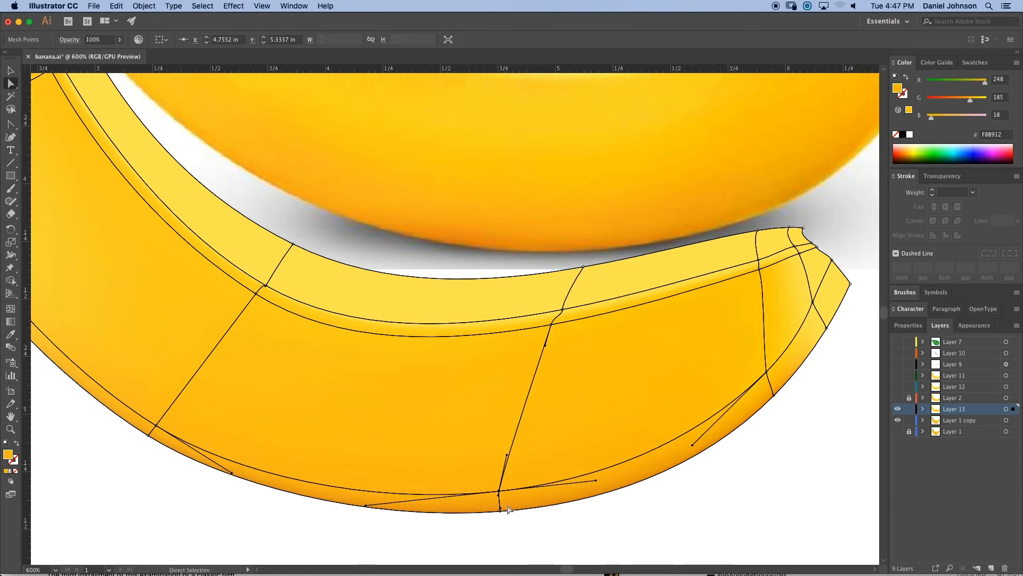
drag(499, 491, 499, 486)
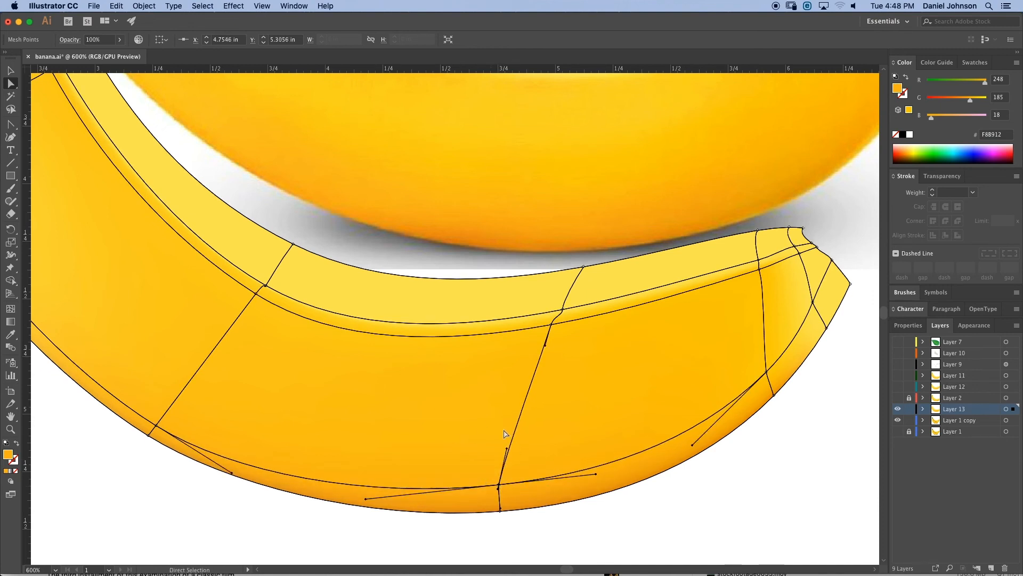
- Add a horizontal mesh line through the middle of the banana and sample its new point's colour from the photo
drag(484, 376, 458, 436)
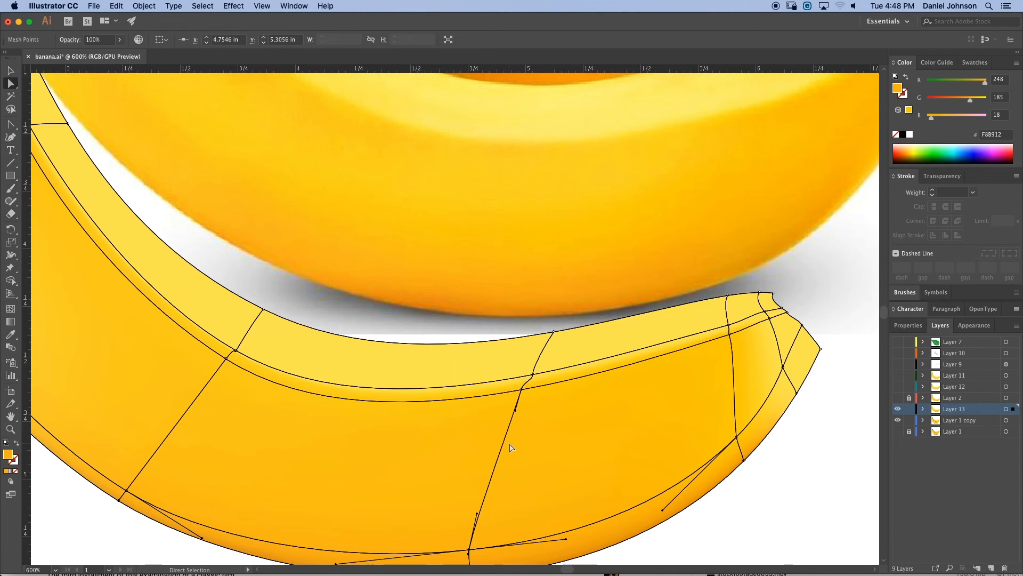
click(11, 309)
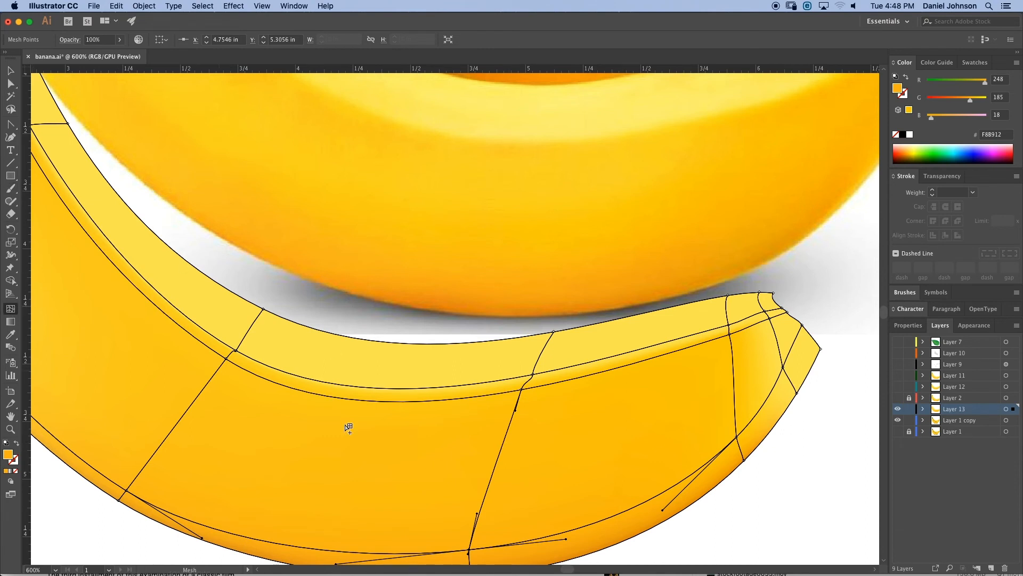
click(504, 442)
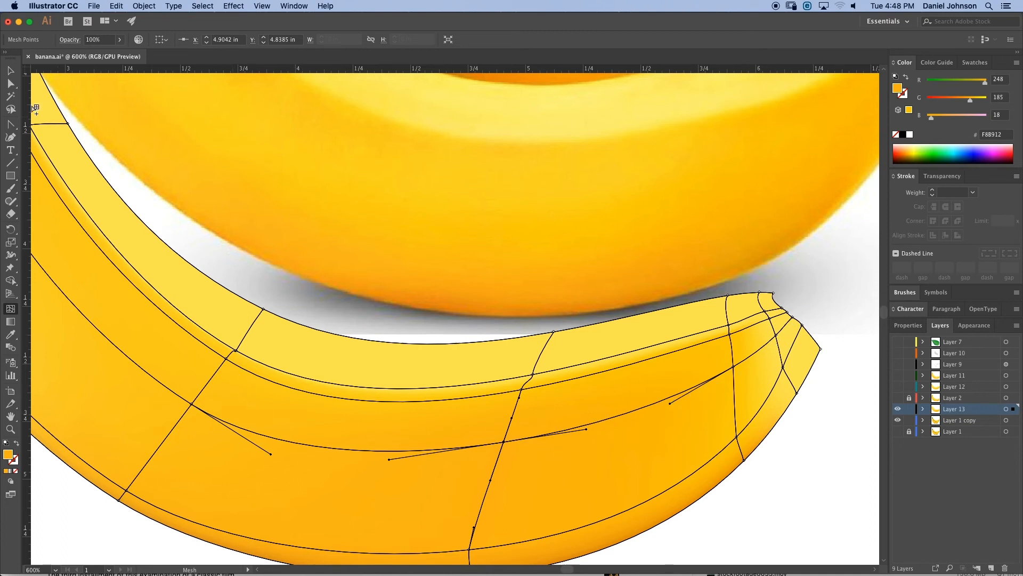
click(10, 83)
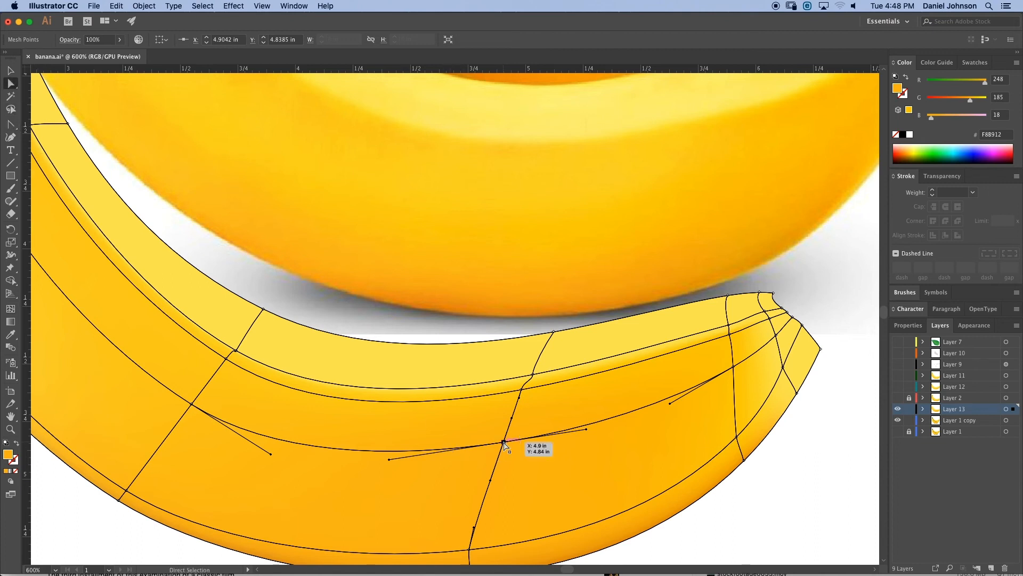
key(i)
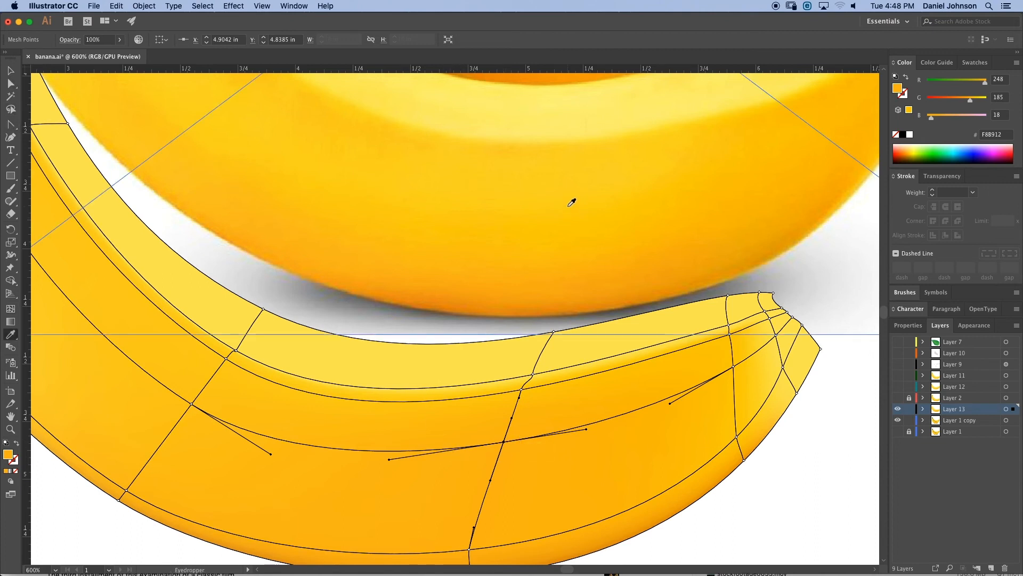
click(563, 177)
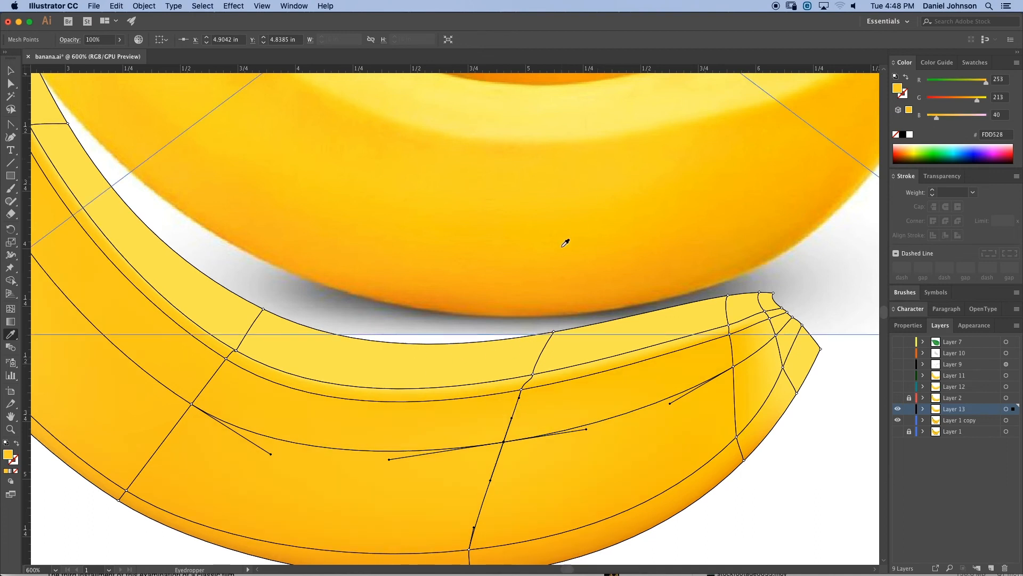
- Drag the mesh point where the left vertical line meets the highlight line down onto the banana's ridge
scroll(347, 297, left, 4)
scroll(347, 297, up, 3)
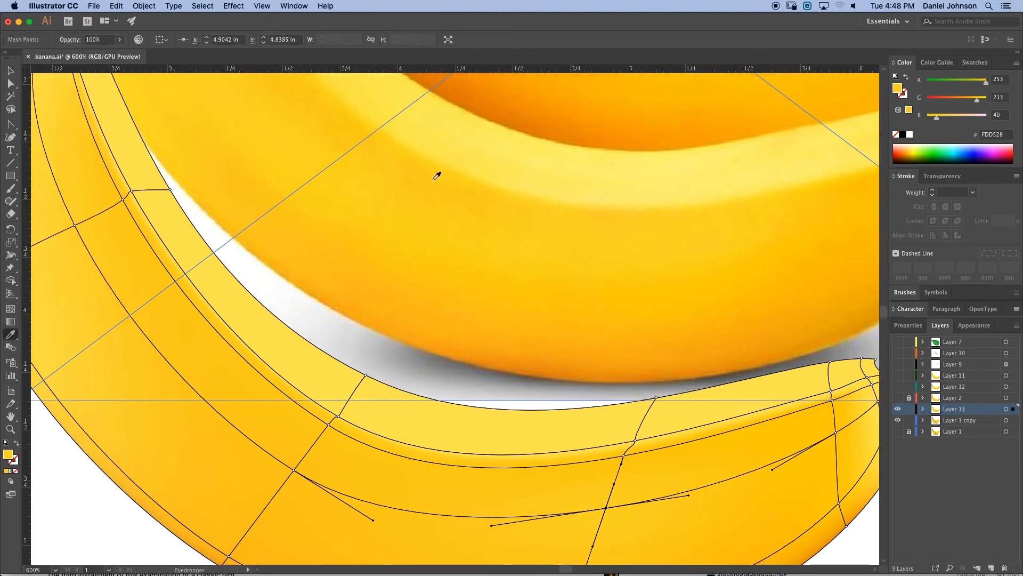
drag(432, 293, 440, 247)
click(11, 83)
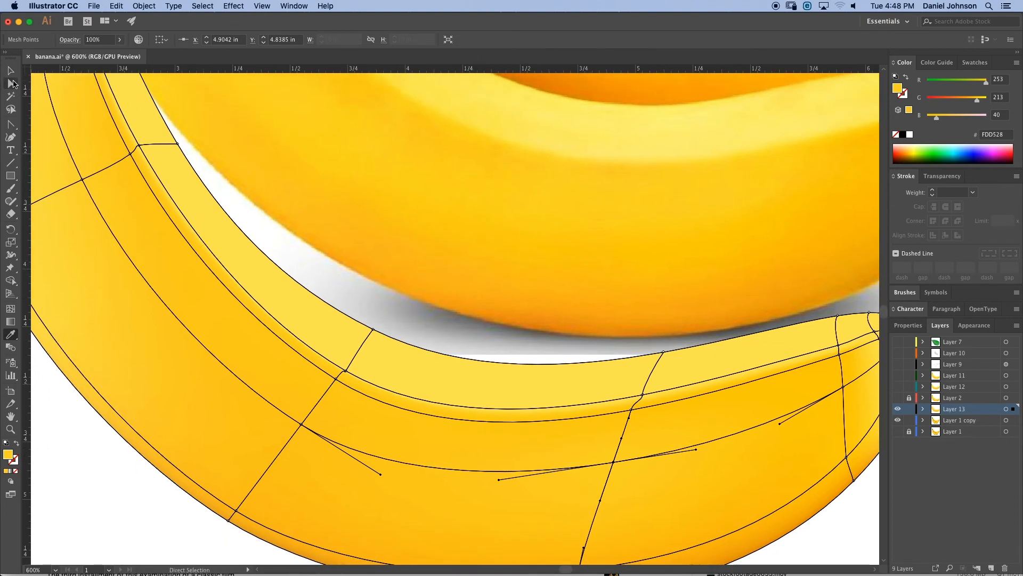
click(337, 380)
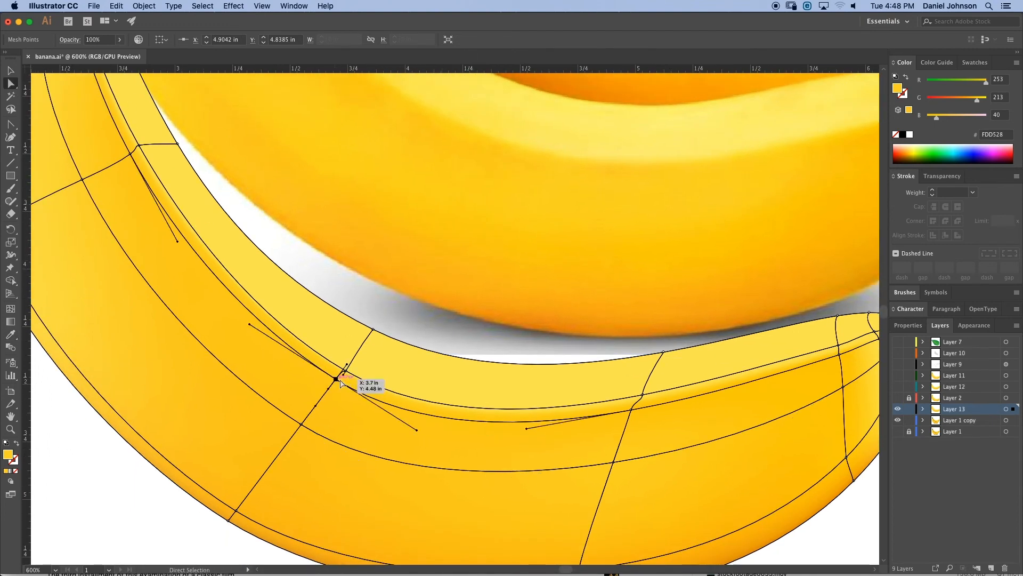
key(i)
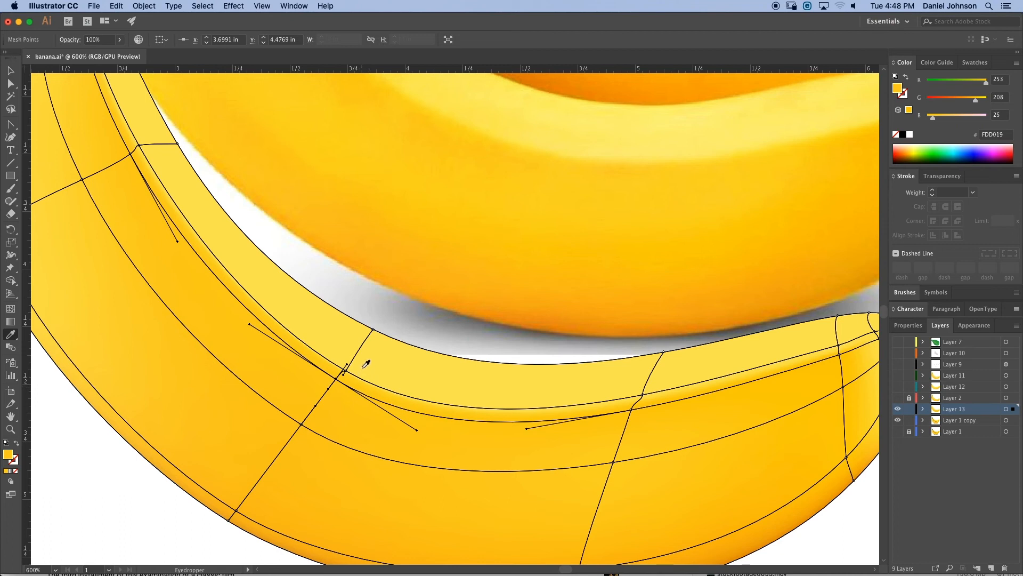
key(space)
drag(411, 336, 410, 379)
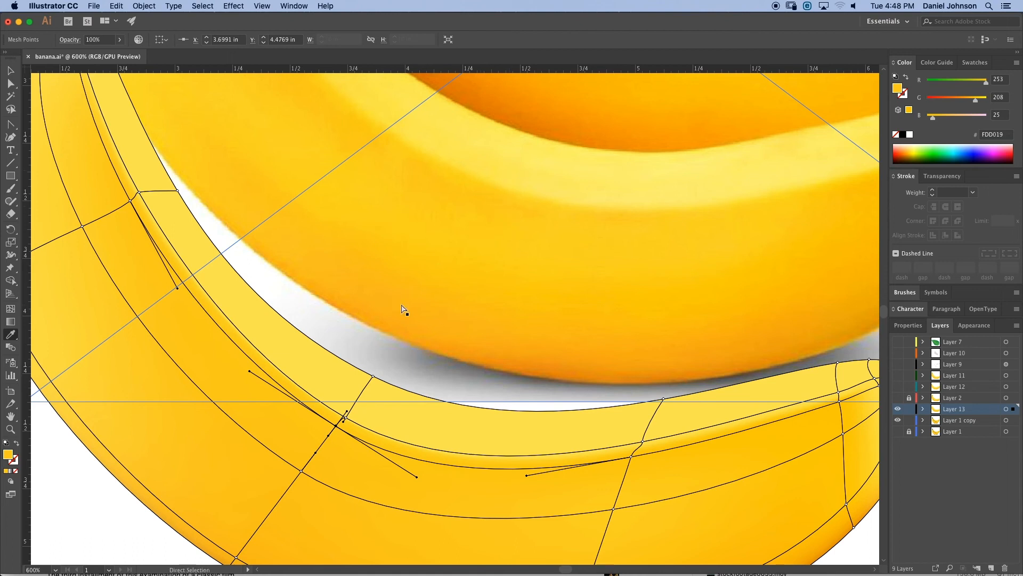
key(super+equal)
key(super+equal)
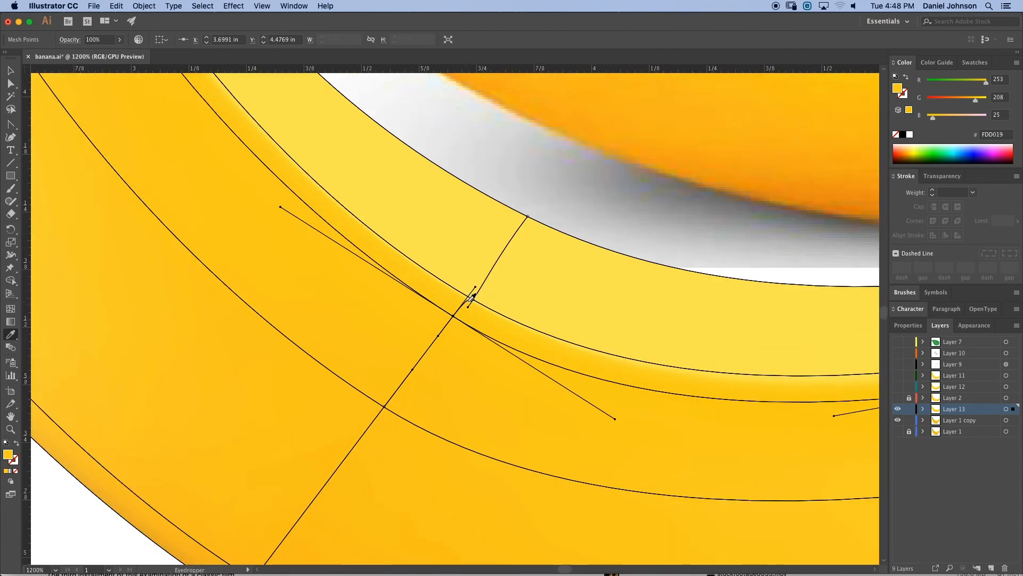
key(a)
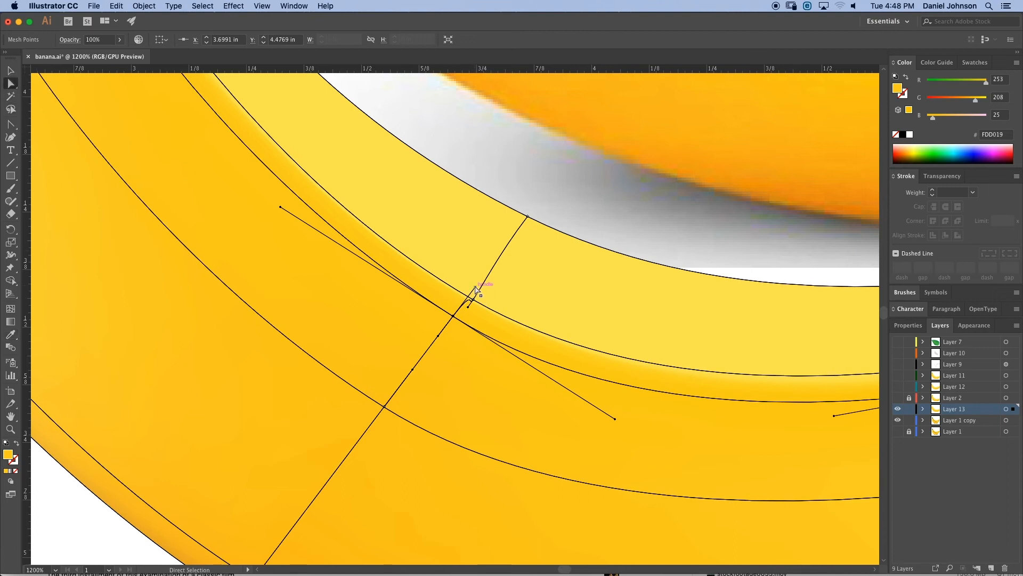
mouse_move(475, 286)
mouse_down()
mouse_move(462, 303)
mouse_move(473, 302)
mouse_up()
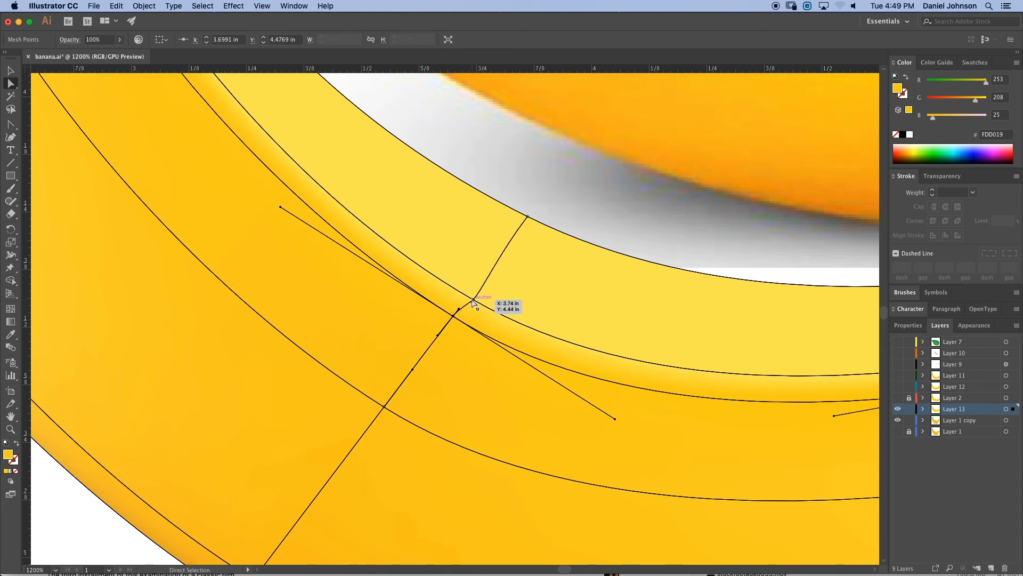
drag(472, 302, 464, 304)
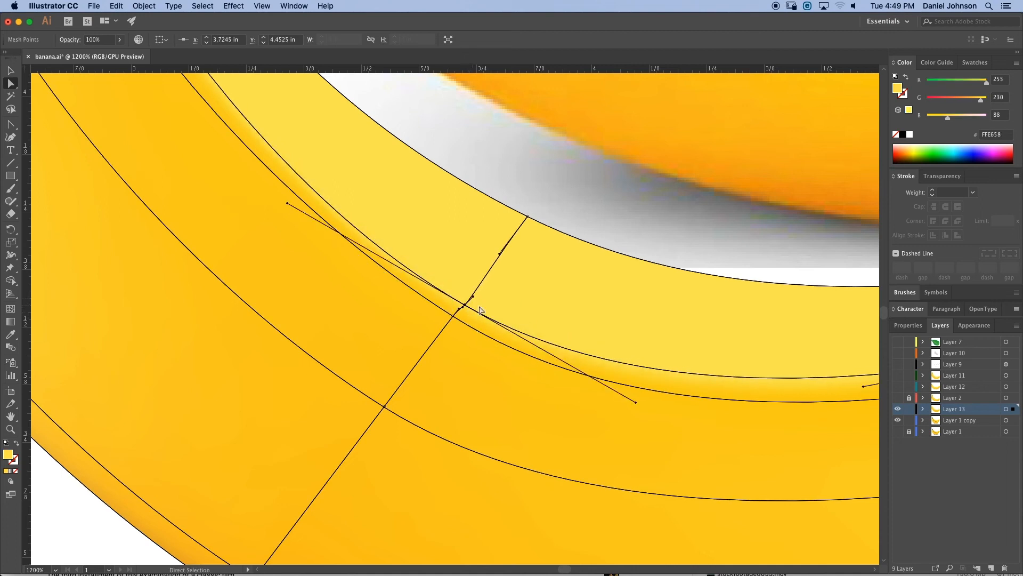
- Fine-tune the highlight-line mesh points on the left and middle vertical lines so they follow the ridge
click(64, 512)
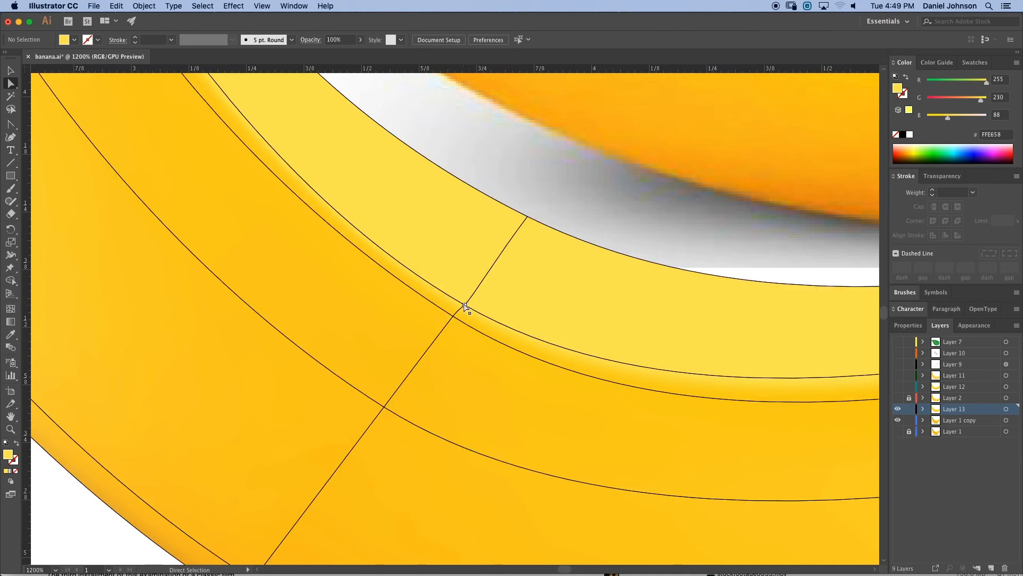
drag(464, 308, 463, 311)
scroll(427, 347, right, 10)
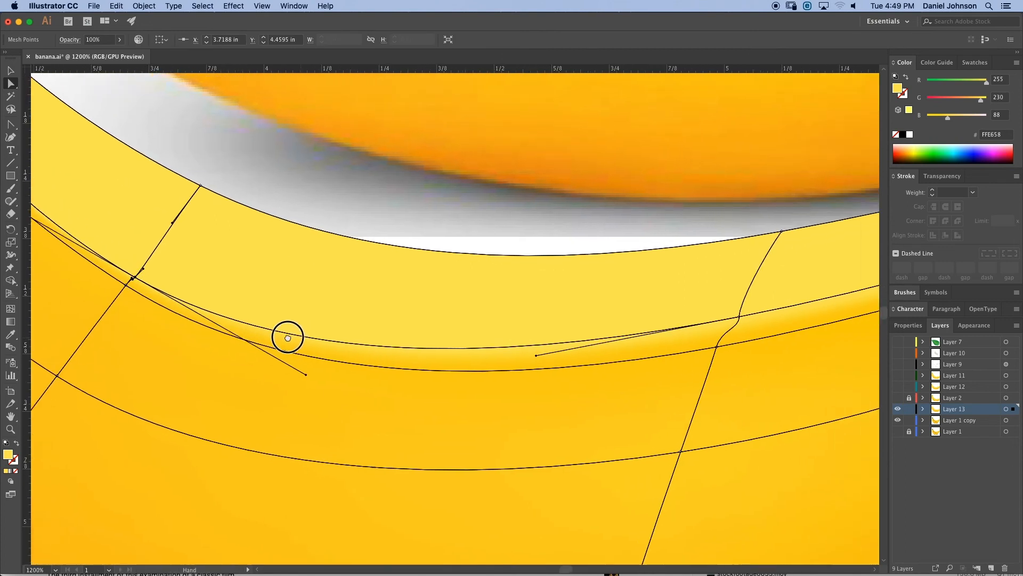
scroll(596, 366, right, 4)
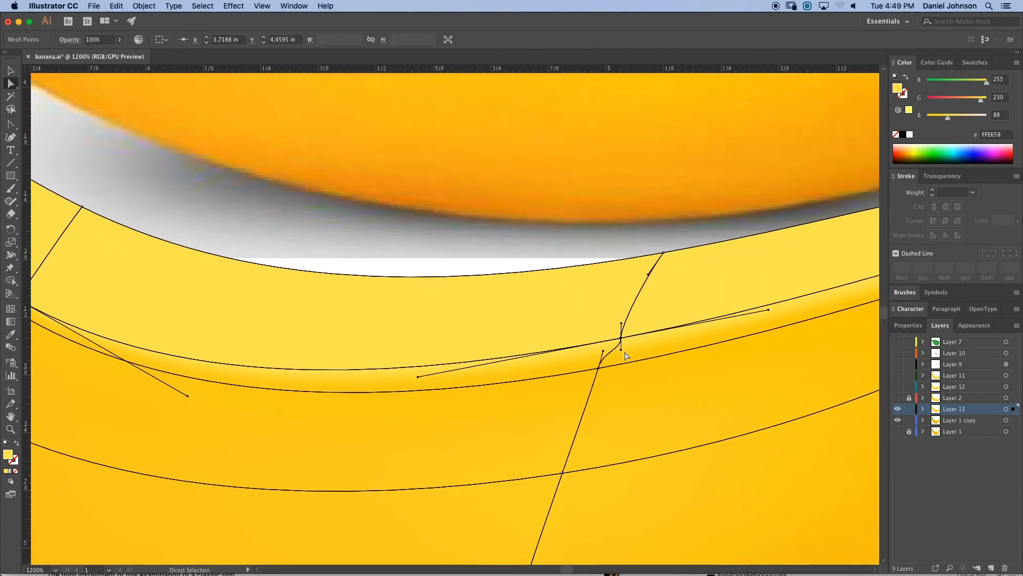
drag(621, 349, 617, 347)
- Adjust the mesh point and handles where the middle vertical line crosses the highlight lines so the curves flow smoothly along the ridge
key(super+shift+a)
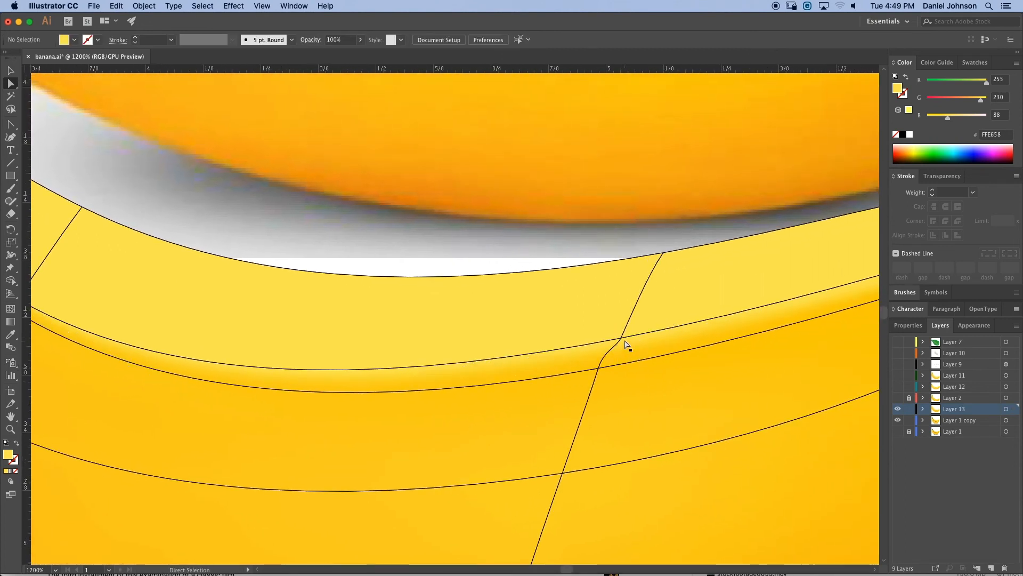
click(621, 341)
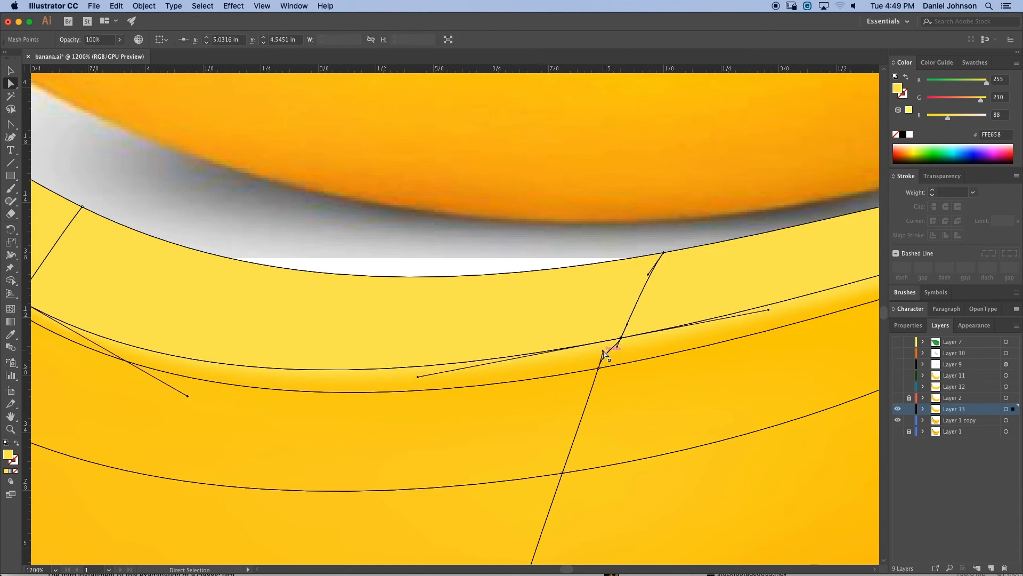
drag(604, 354, 608, 356)
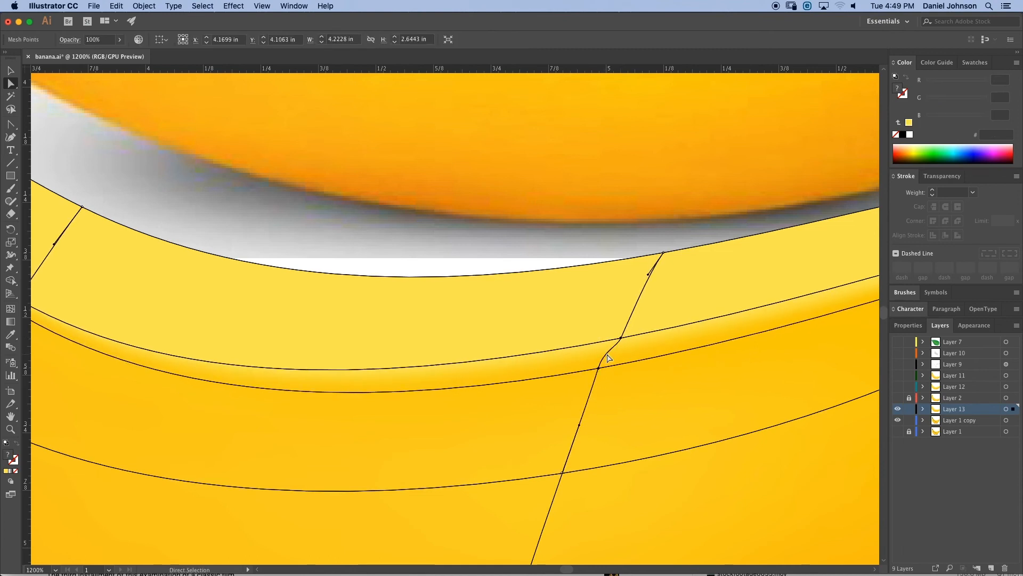
click(599, 368)
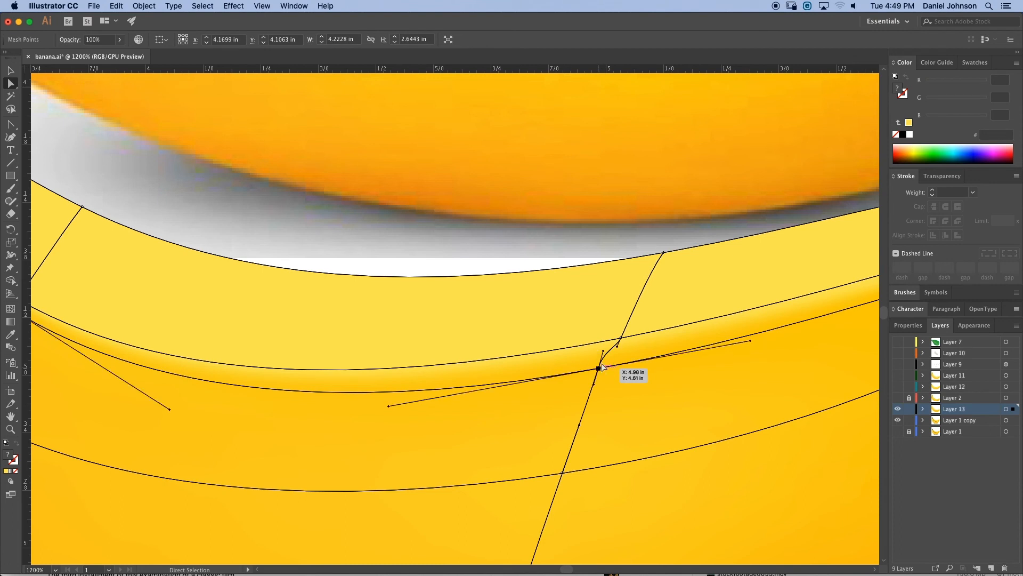
drag(605, 353, 608, 354)
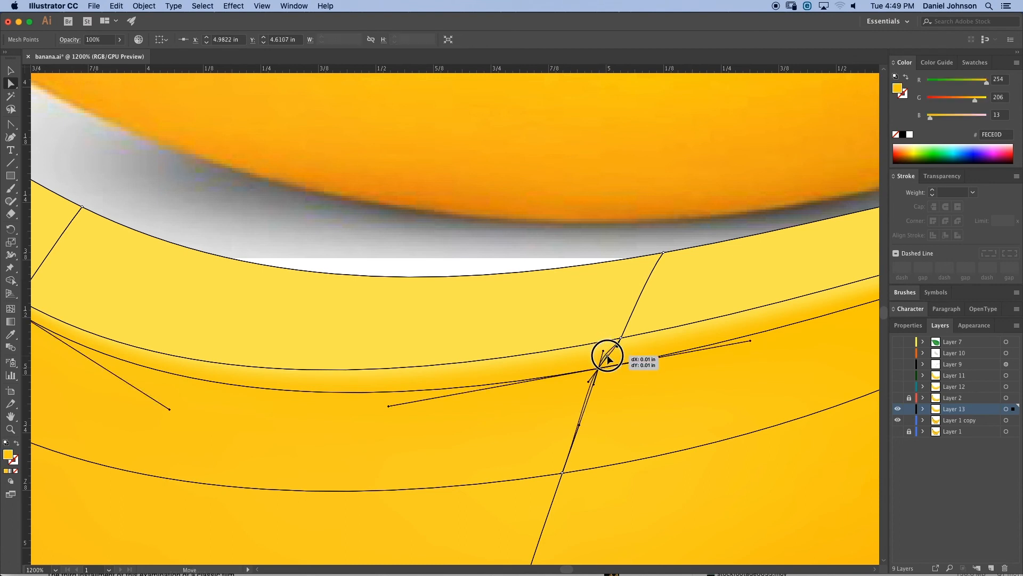
click(620, 338)
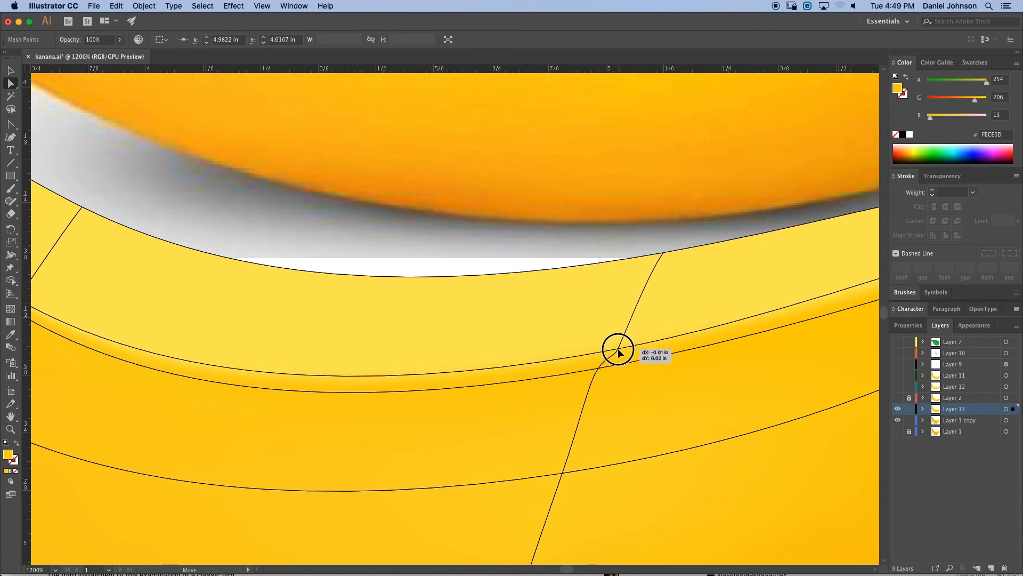
click(618, 346)
- Add a new mesh line along the banana's top highlight on the middle vertical line and sample a pale yellow from the photo for it
key(super+minus)
key(super+minus)
key(space)
drag(440, 362, 593, 459)
drag(571, 361, 572, 391)
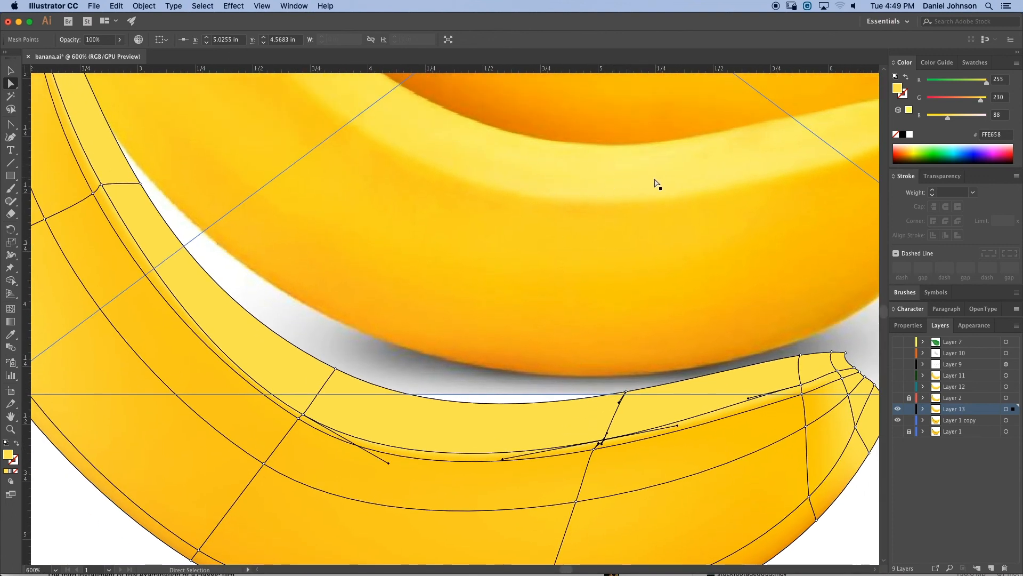
key(space)
drag(628, 181, 599, 157)
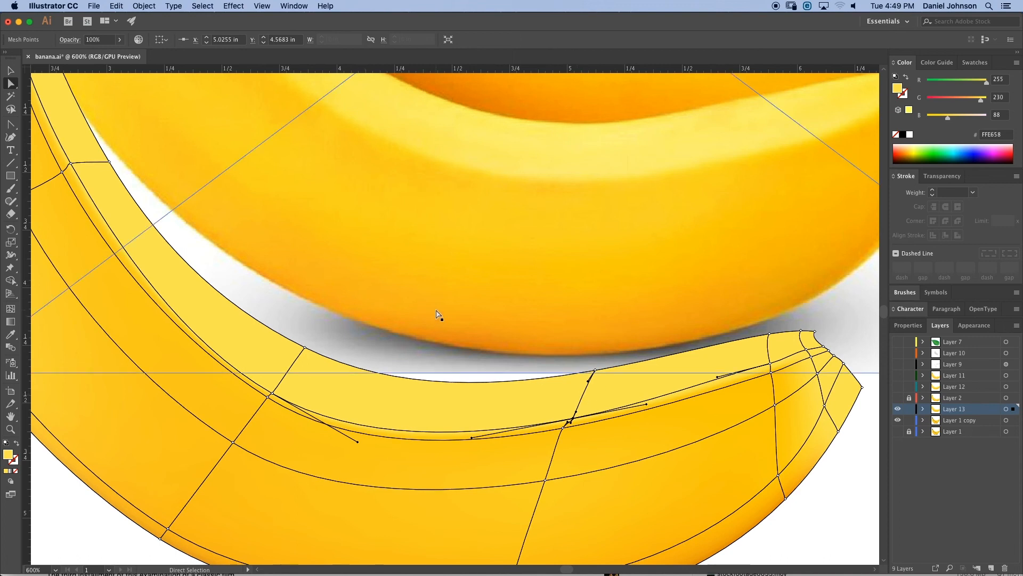
click(11, 309)
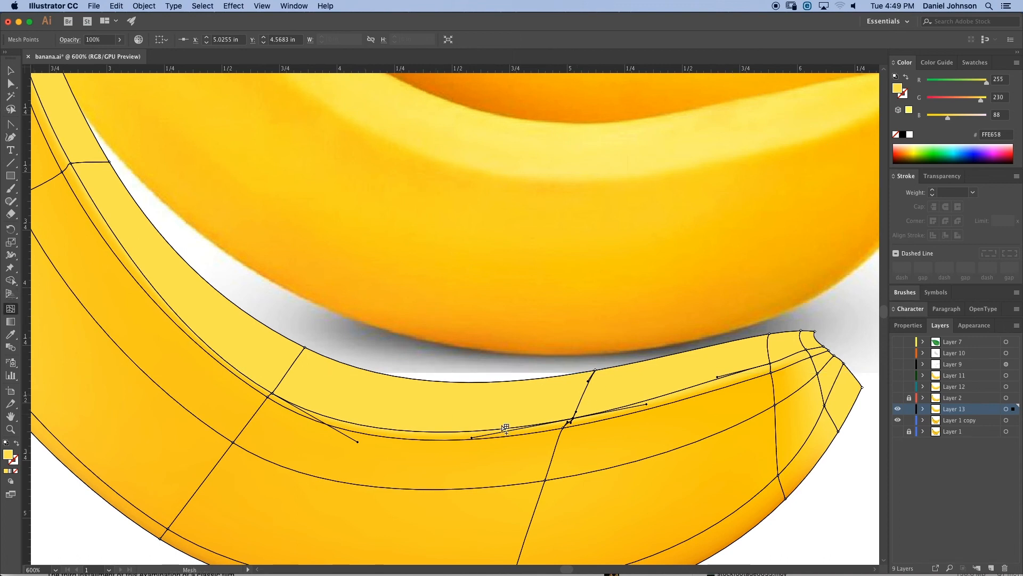
click(585, 399)
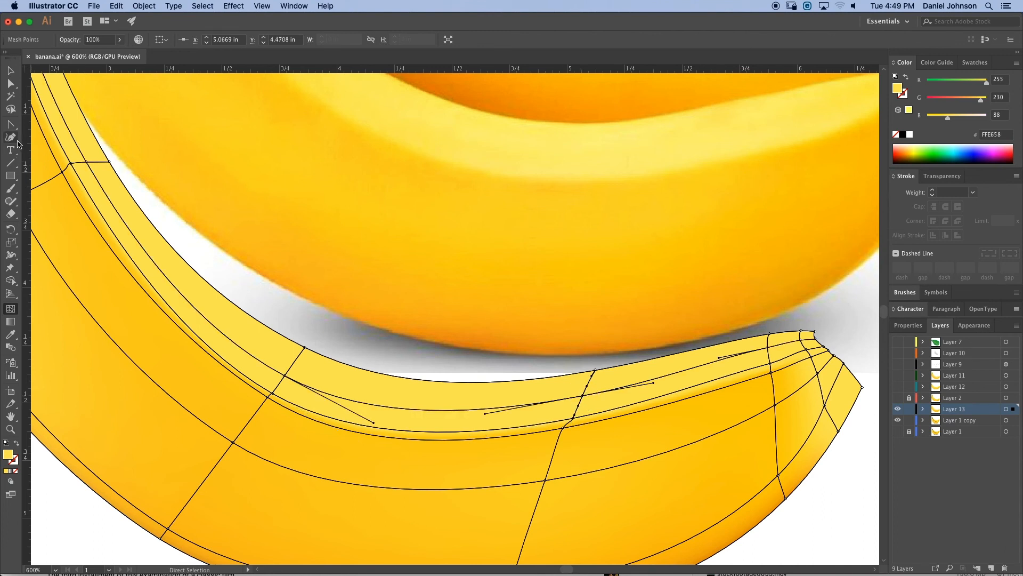
click(11, 83)
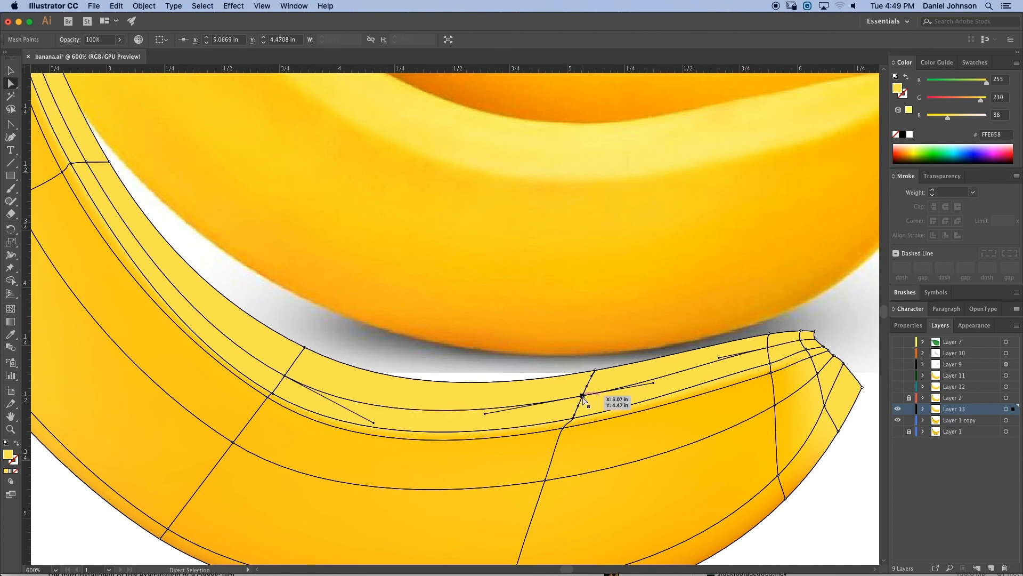
key(i)
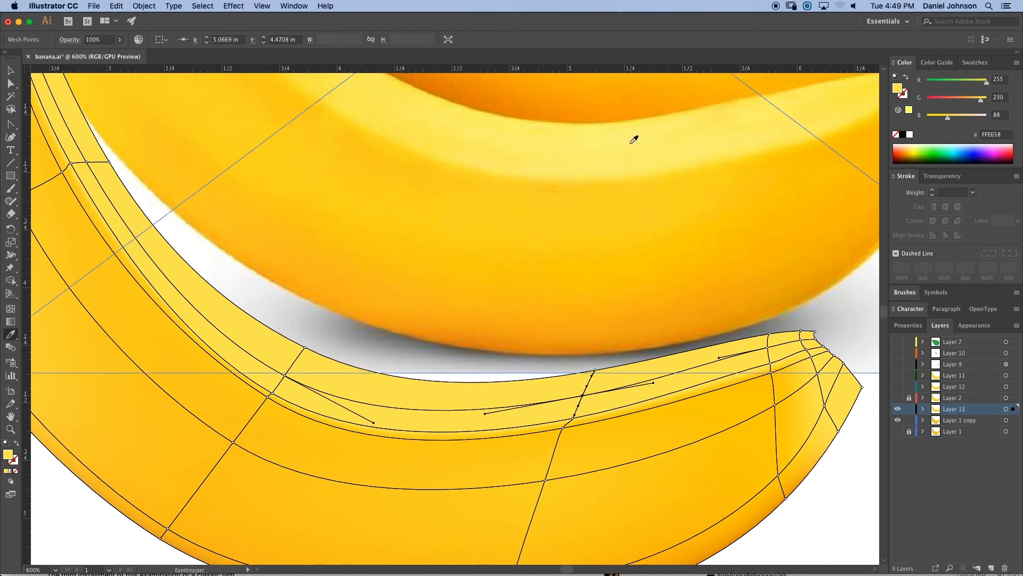
click(633, 143)
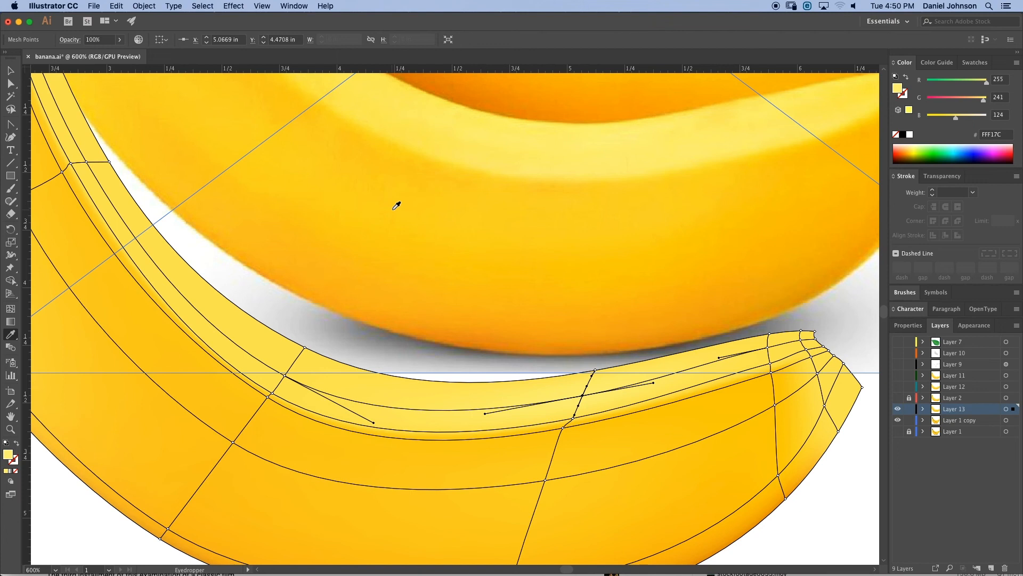
- Sample a pale yellow photo colour for the new highlight line's point on the left vertical line
key(a)
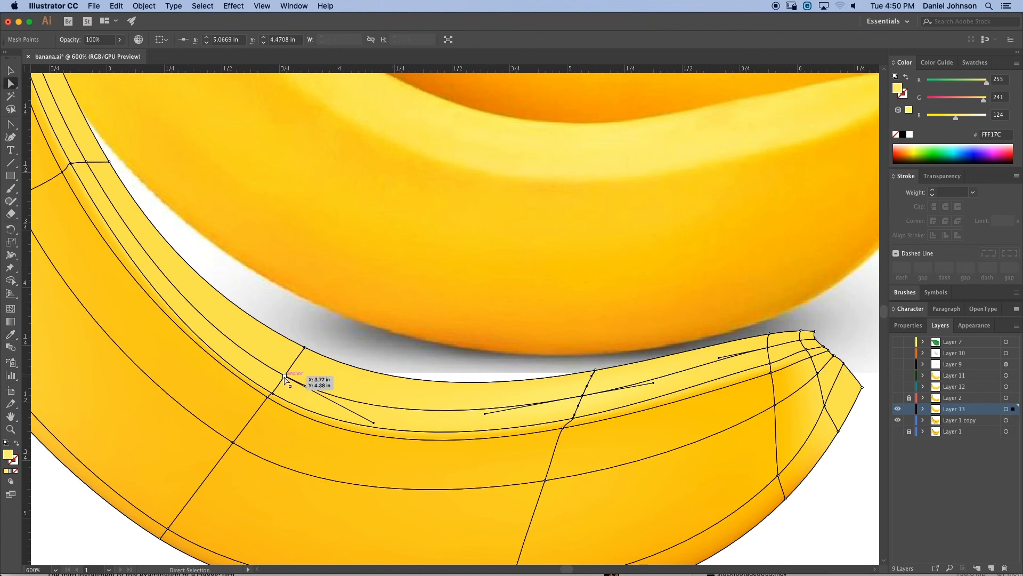
click(284, 376)
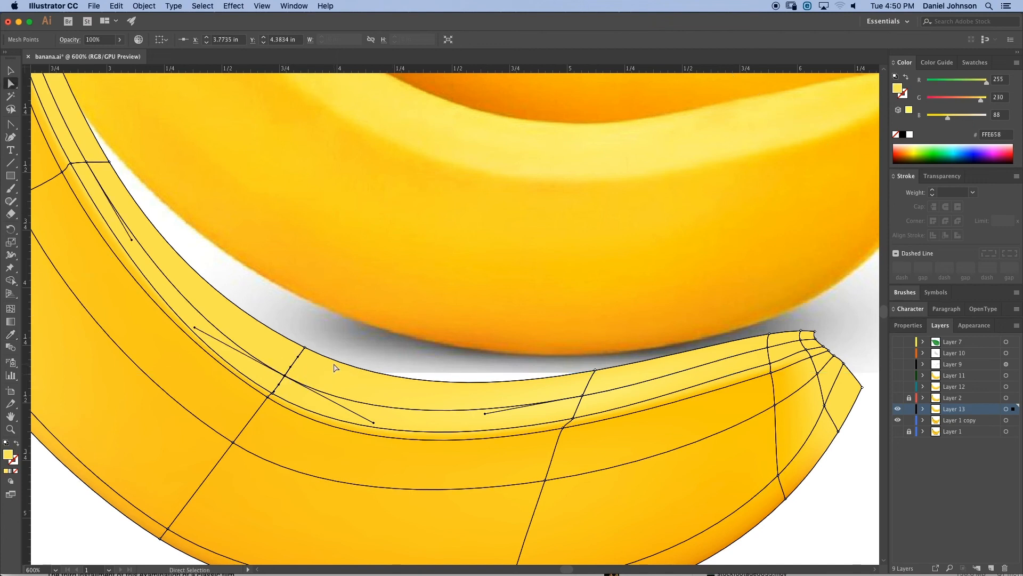
key(i)
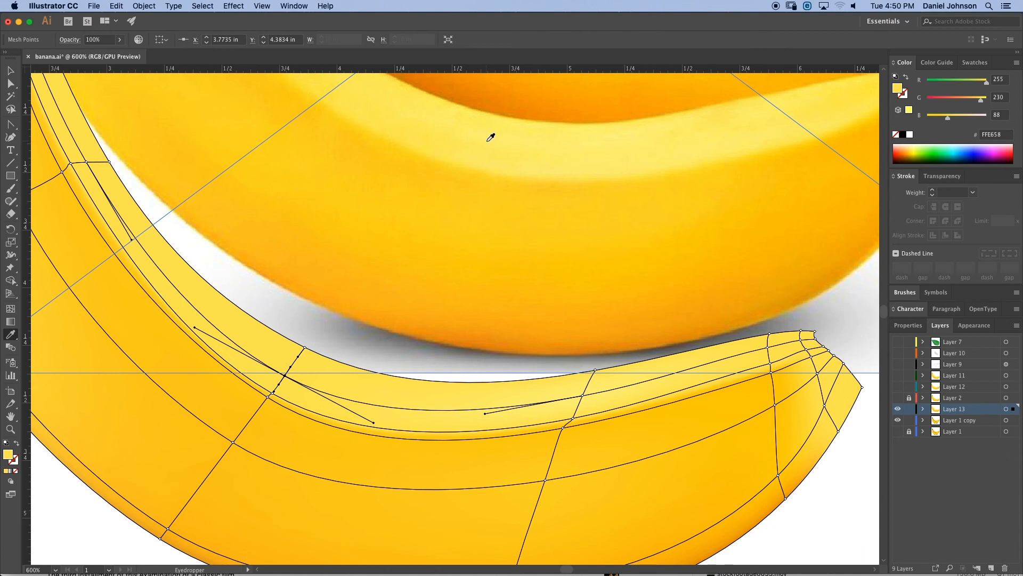
click(490, 137)
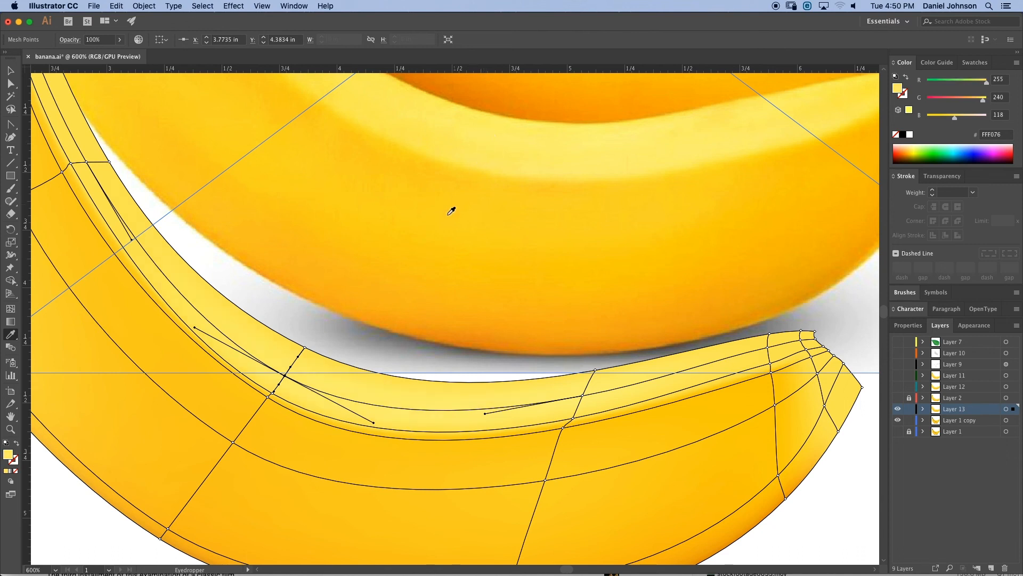
- Darken the highlight line's left mesh point by switching the colour mode to HSB and setting brightness to 90.2%
key(a)
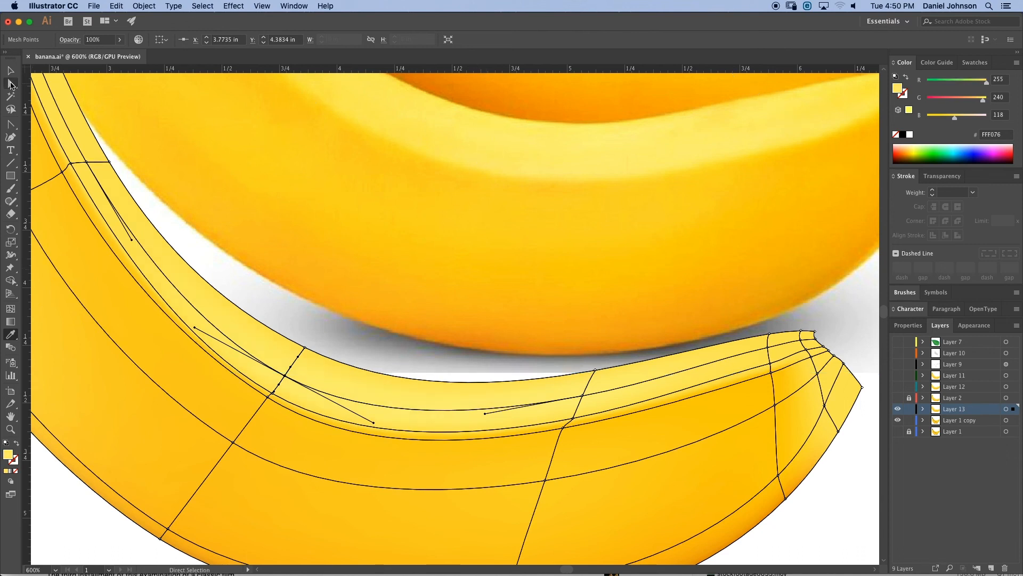
click(574, 421)
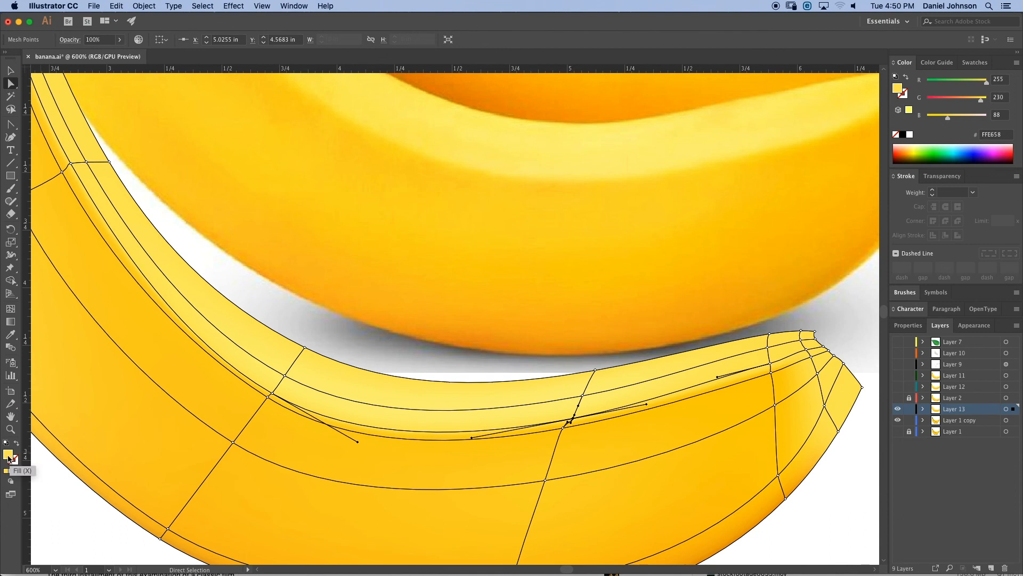
click(168, 530)
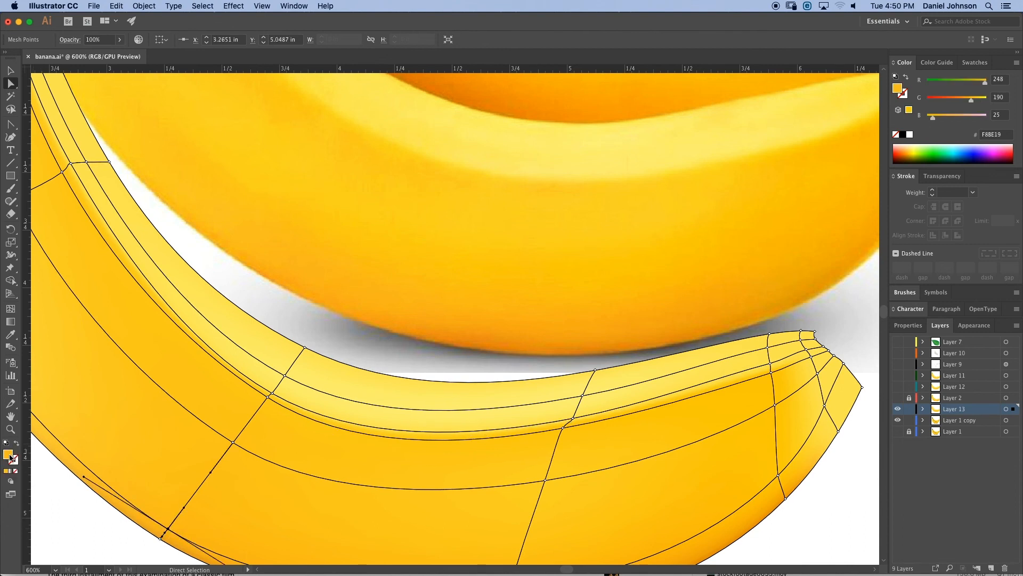
click(233, 444)
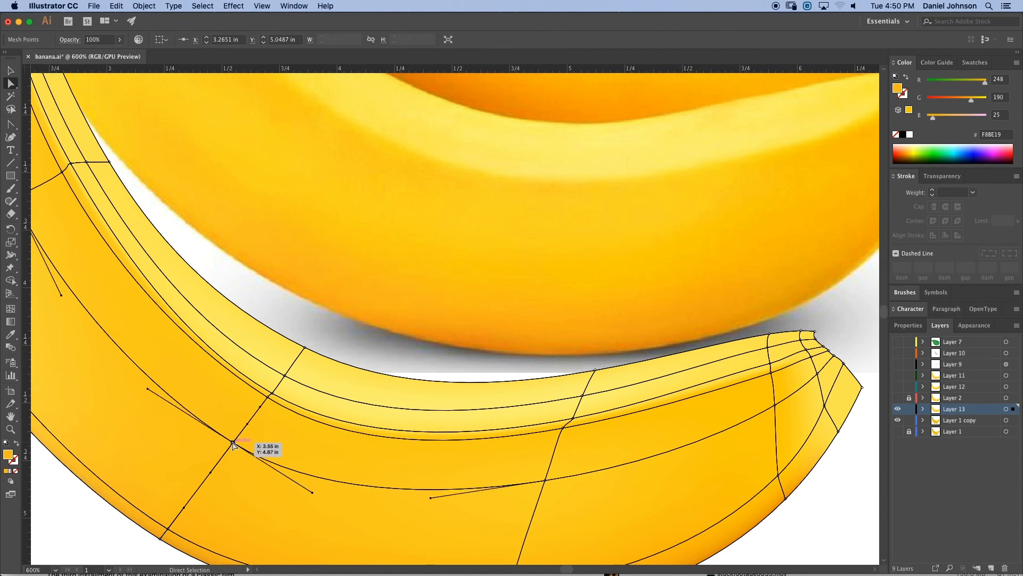
click(286, 377)
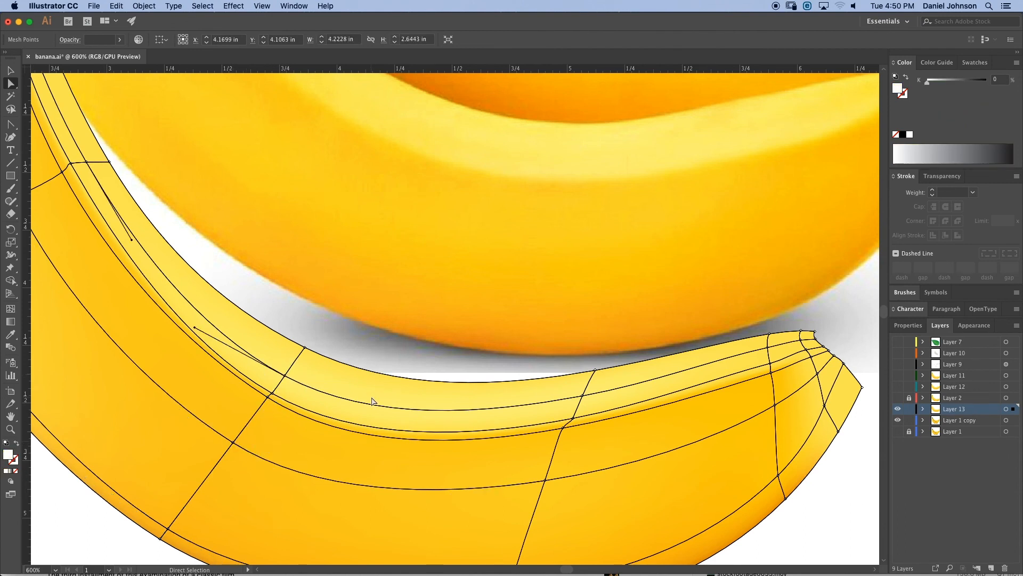
drag(534, 297, 547, 343)
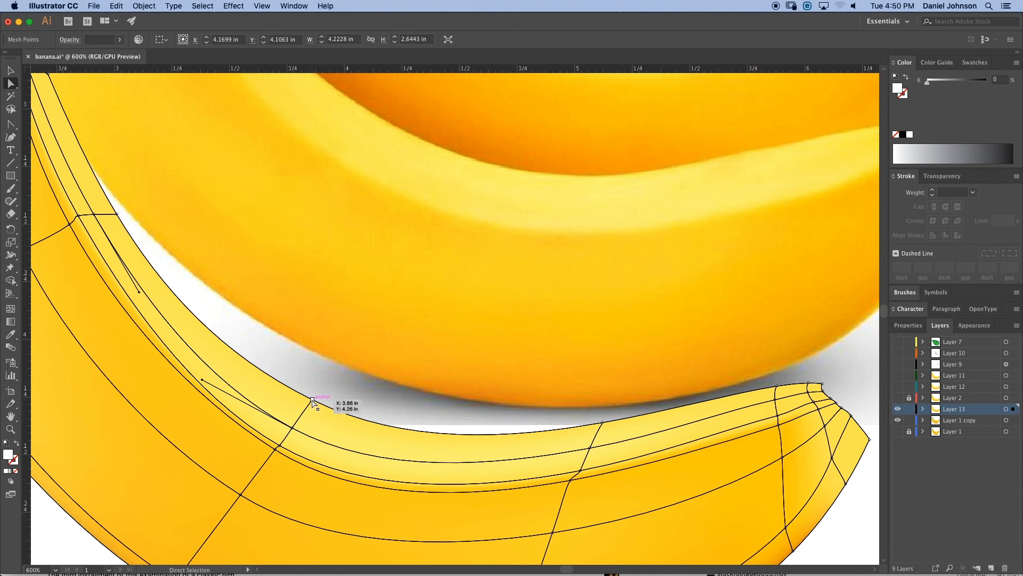
click(312, 400)
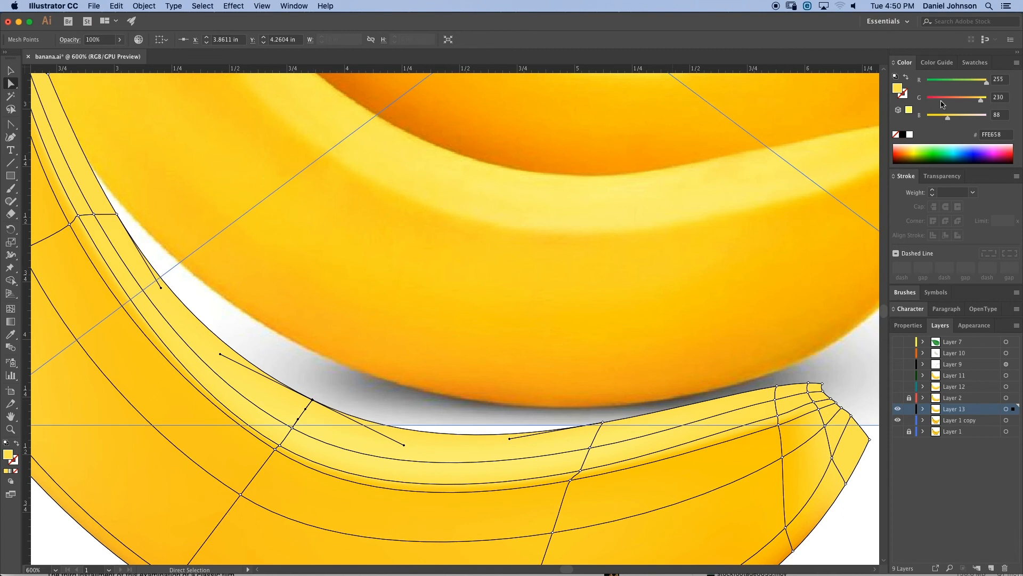
click(1017, 64)
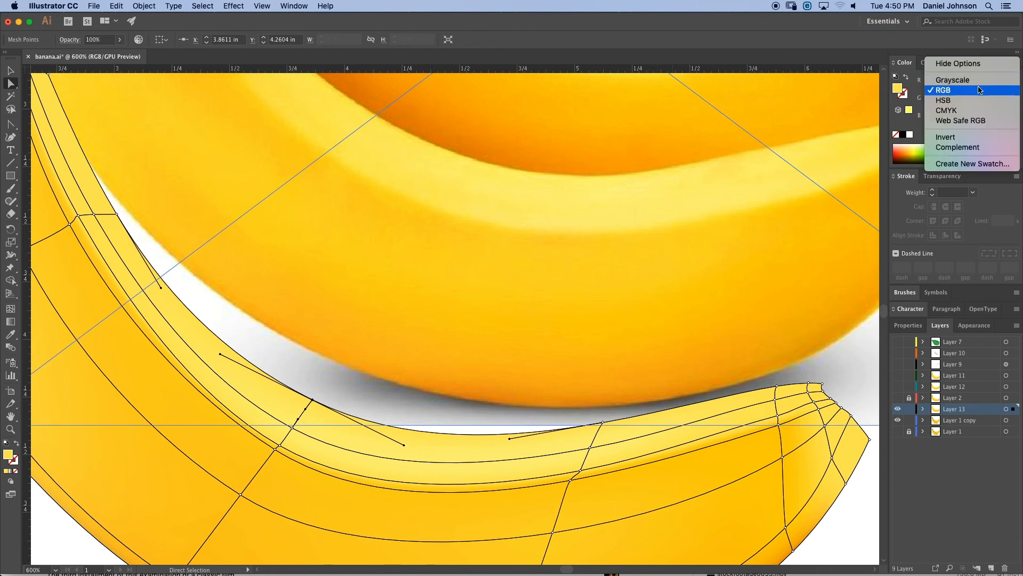
click(965, 106)
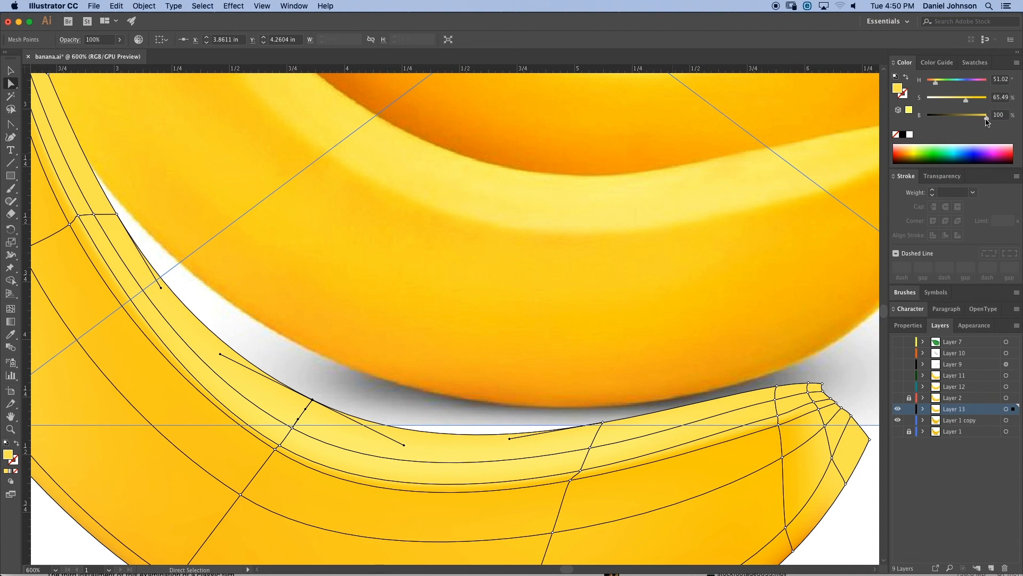
drag(989, 121, 983, 120)
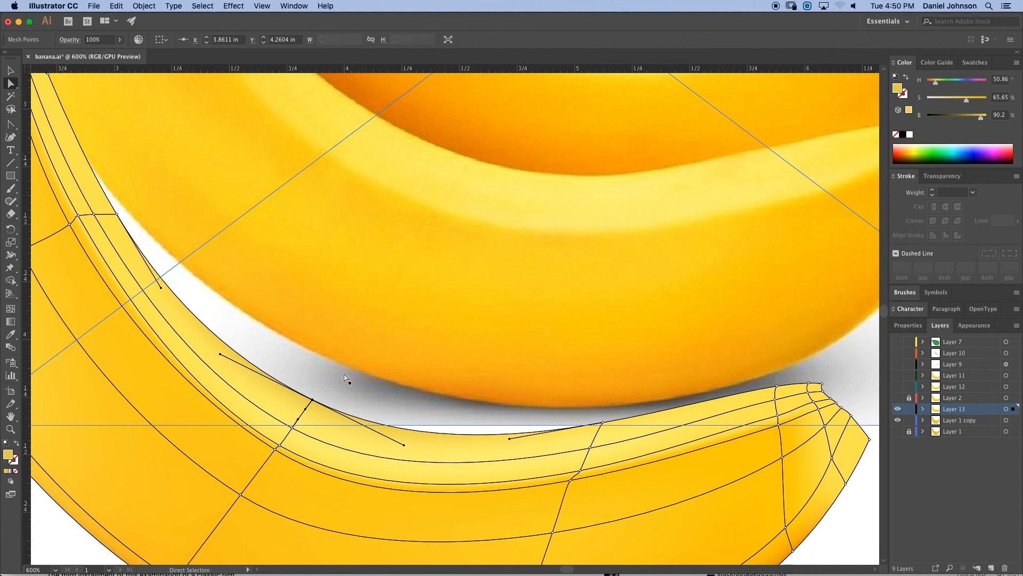
- Examine the whole front banana's gradient mesh shading against the photo with nothing selected
click(357, 314)
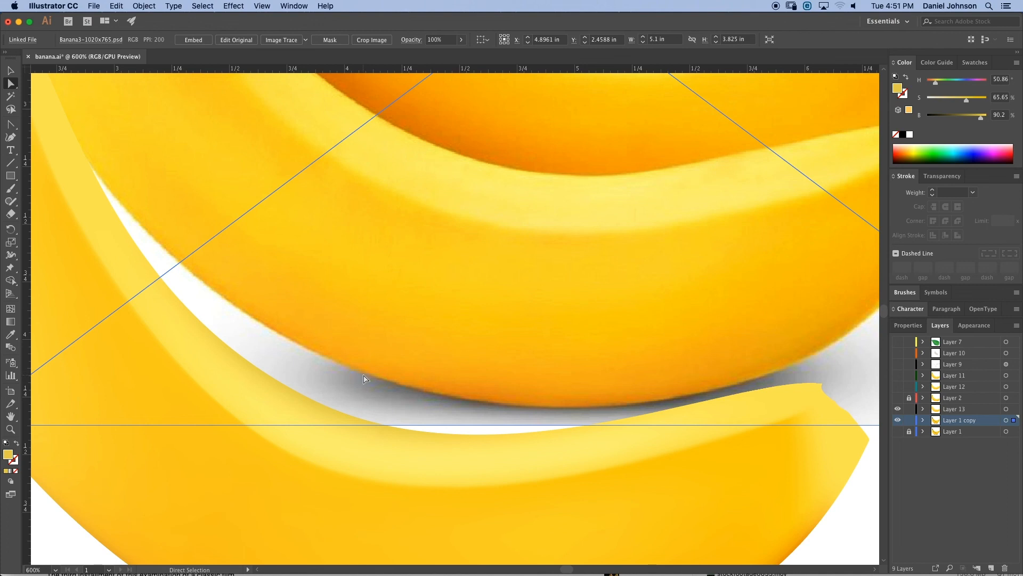
key(super+minus)
drag(320, 402, 375, 244)
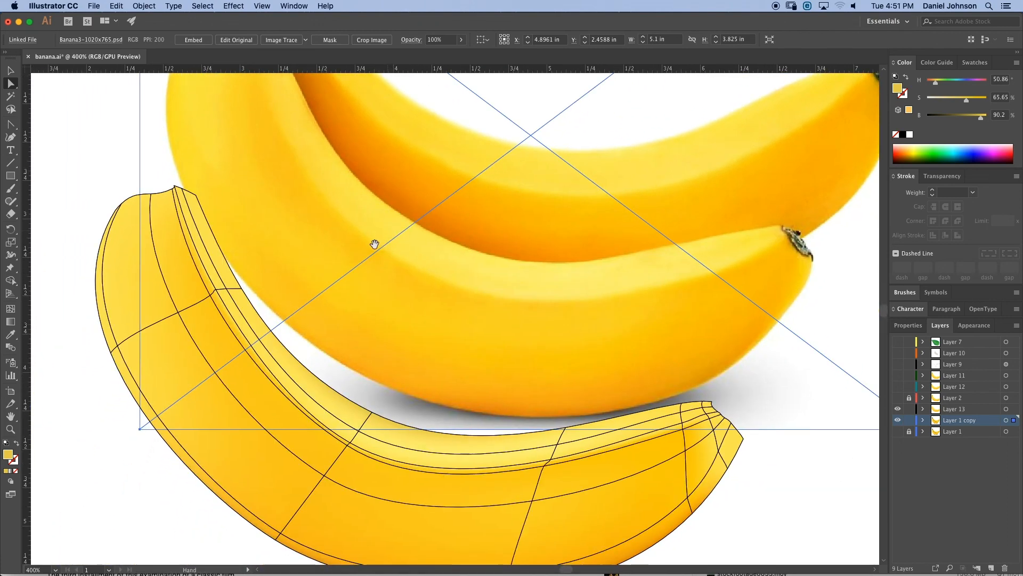
drag(350, 434, 408, 417)
click(283, 444)
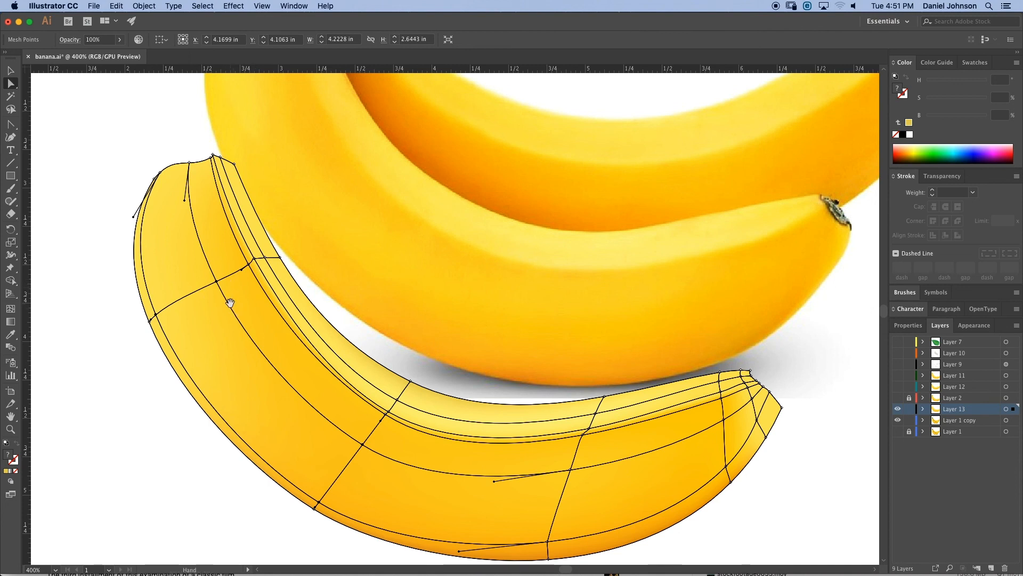
drag(229, 301, 264, 357)
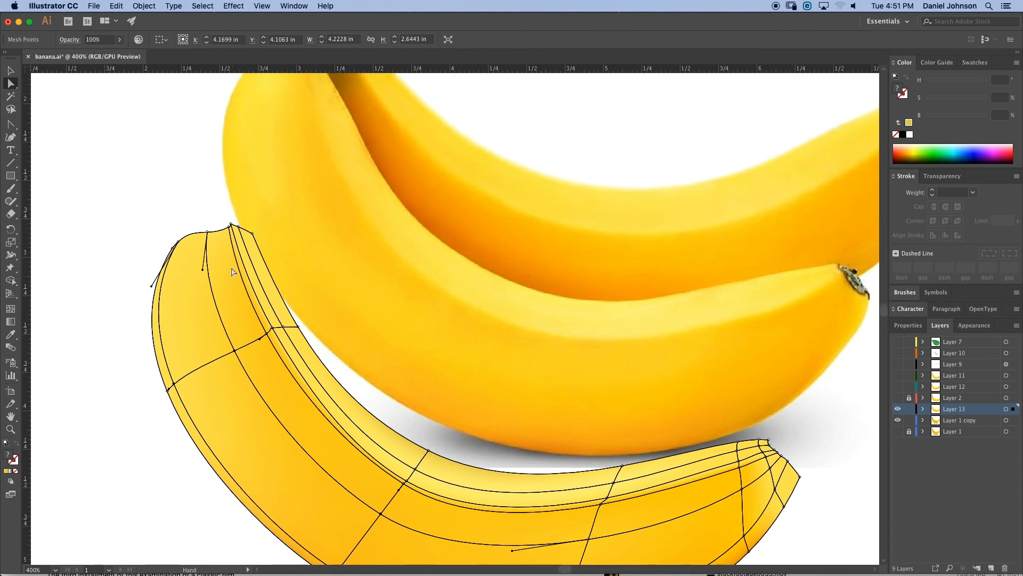
drag(311, 377, 338, 319)
click(261, 444)
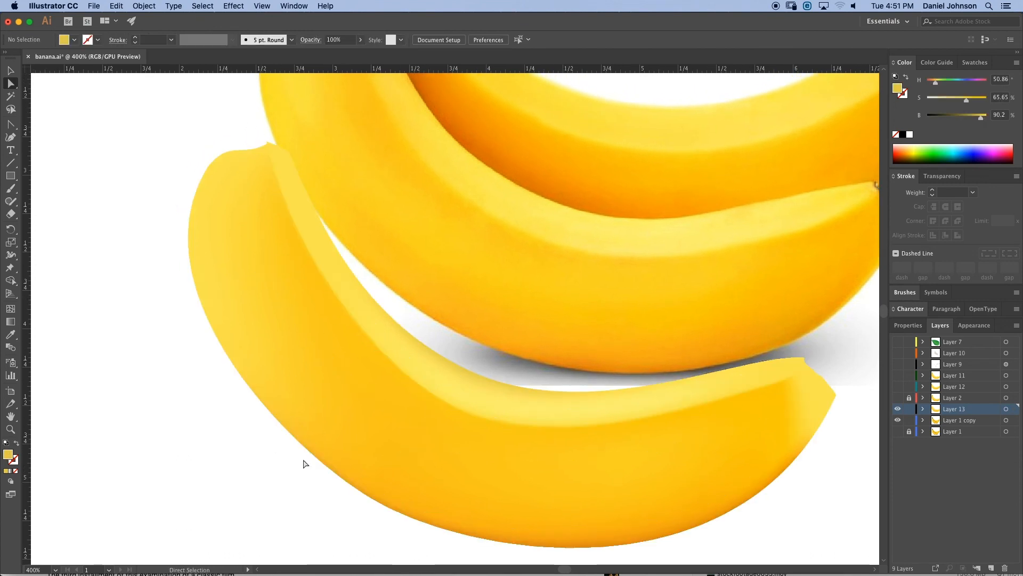
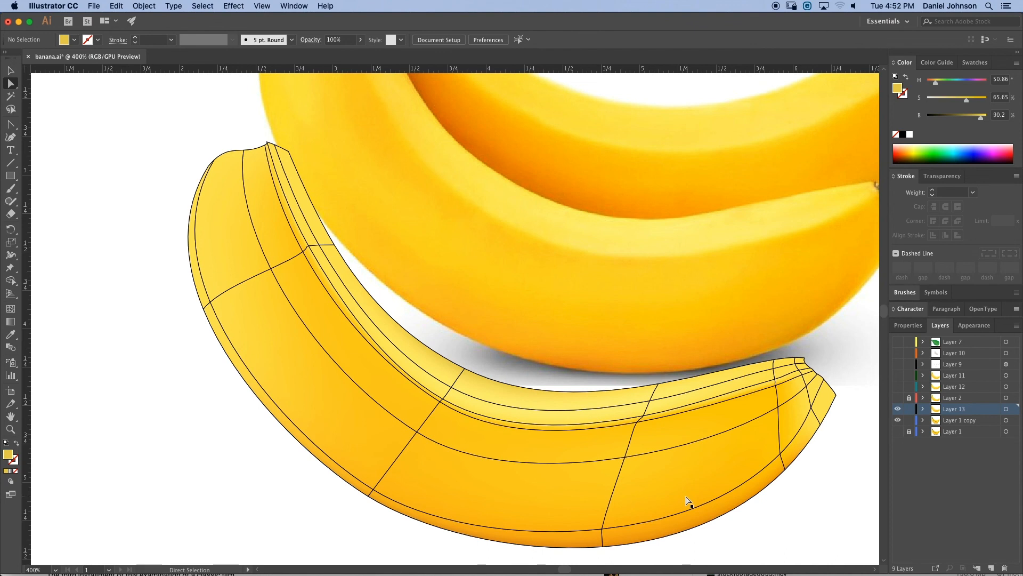
- Compare the front banana's finished mesh shading with the whole bunch of bananas in the photo
key(super+minus)
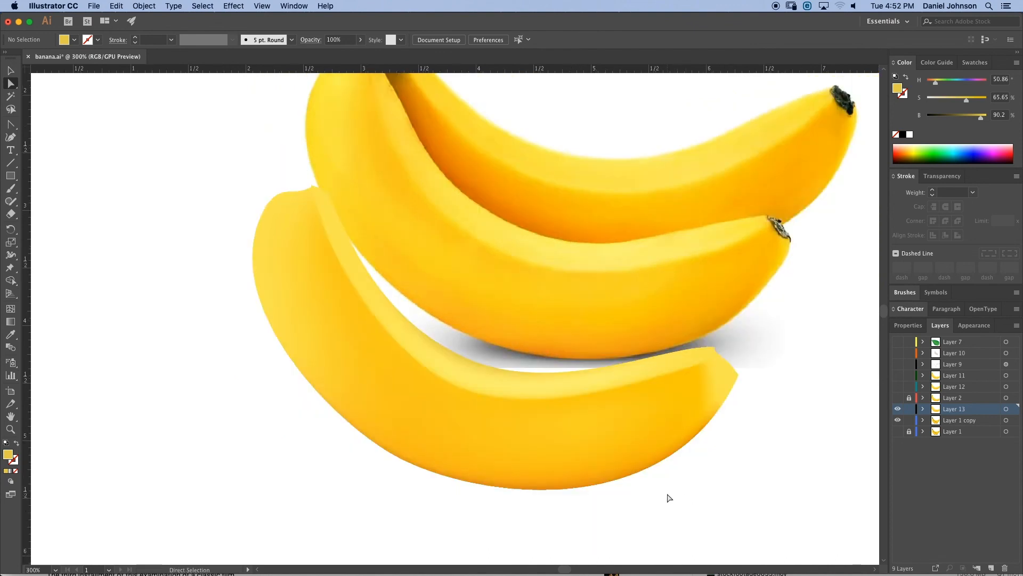